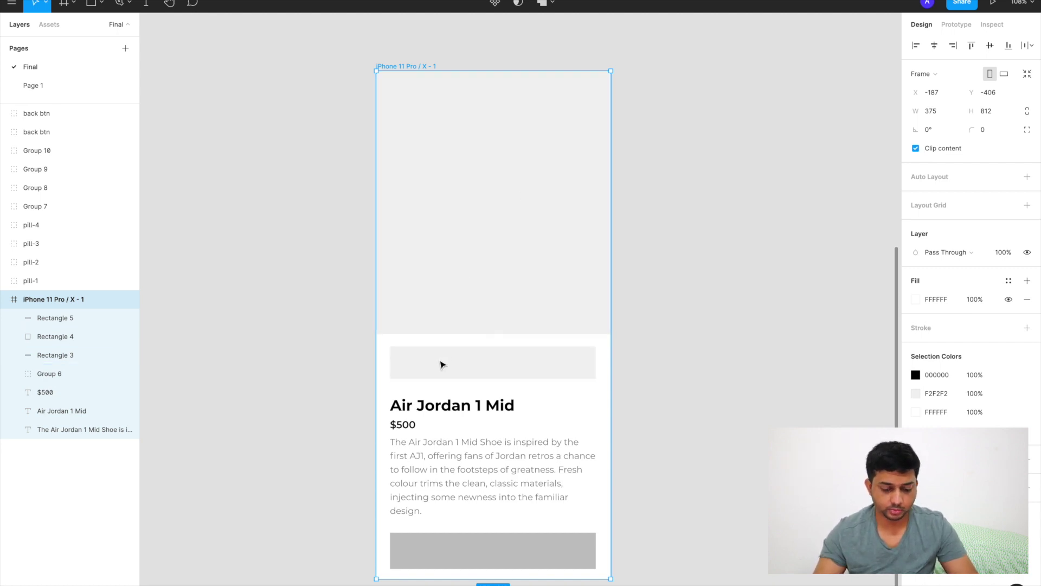
- Switch to the Nike product page in the browser and copy the main side-view image of the black-and-white Air Jordan 1 Mid
{"action": "left_click", "coordinate": [440, 364]}
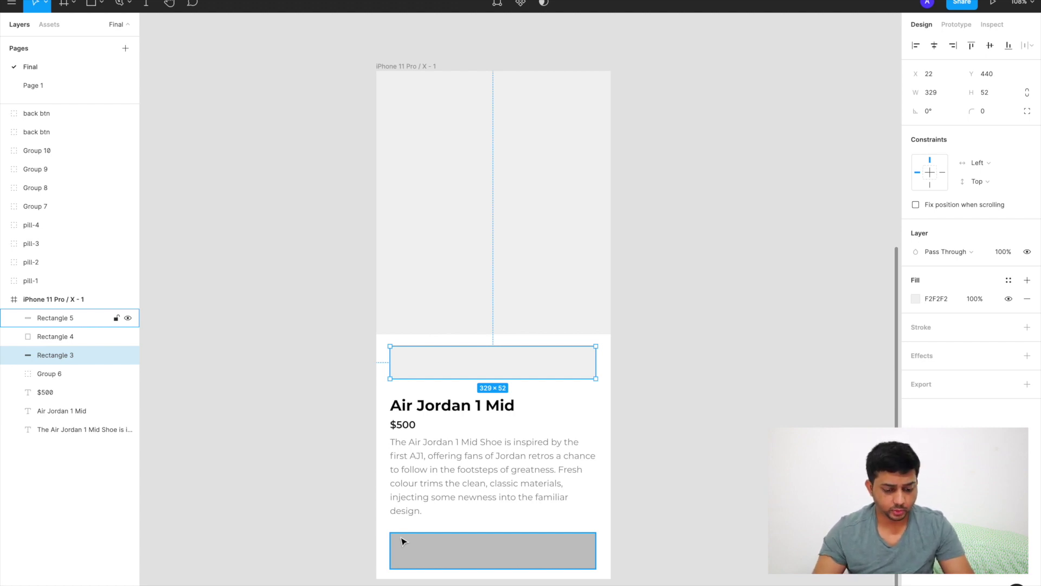
{"action": "left_click", "coordinate": [280, 492]}
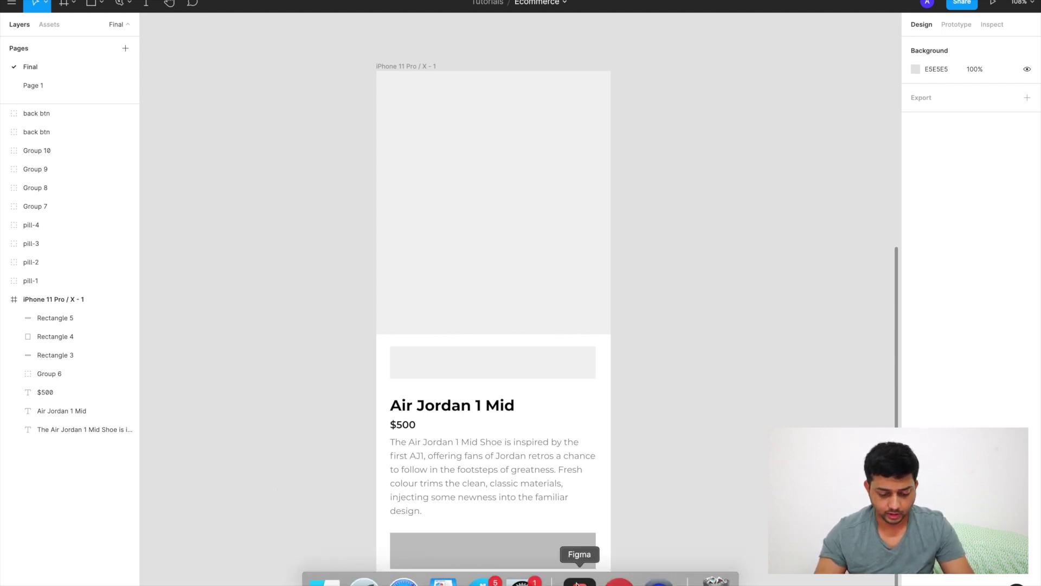
{"action": "left_click", "coordinate": [618, 576]}
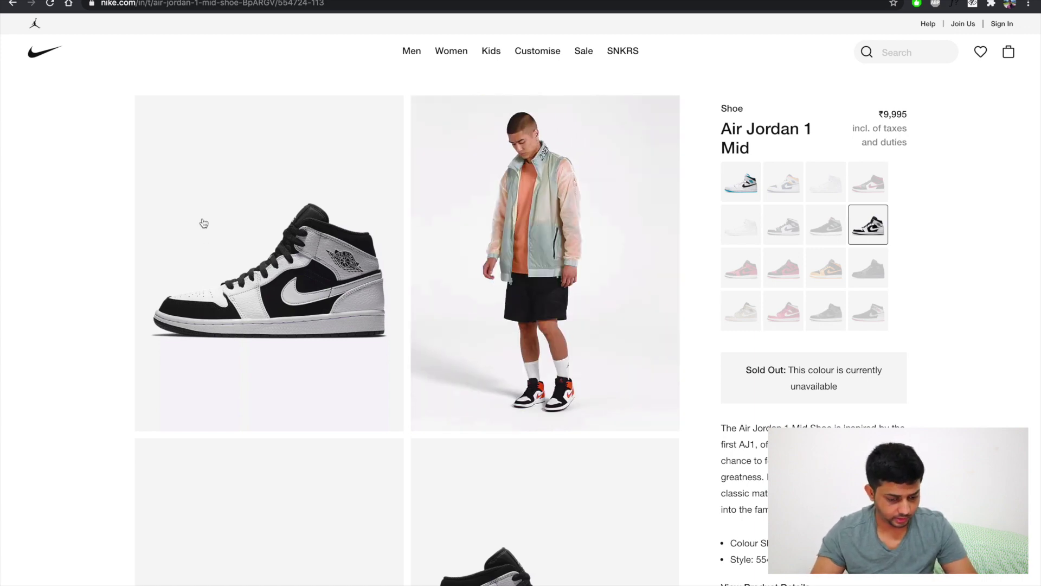
{"action": "right_click", "coordinate": [204, 223]}
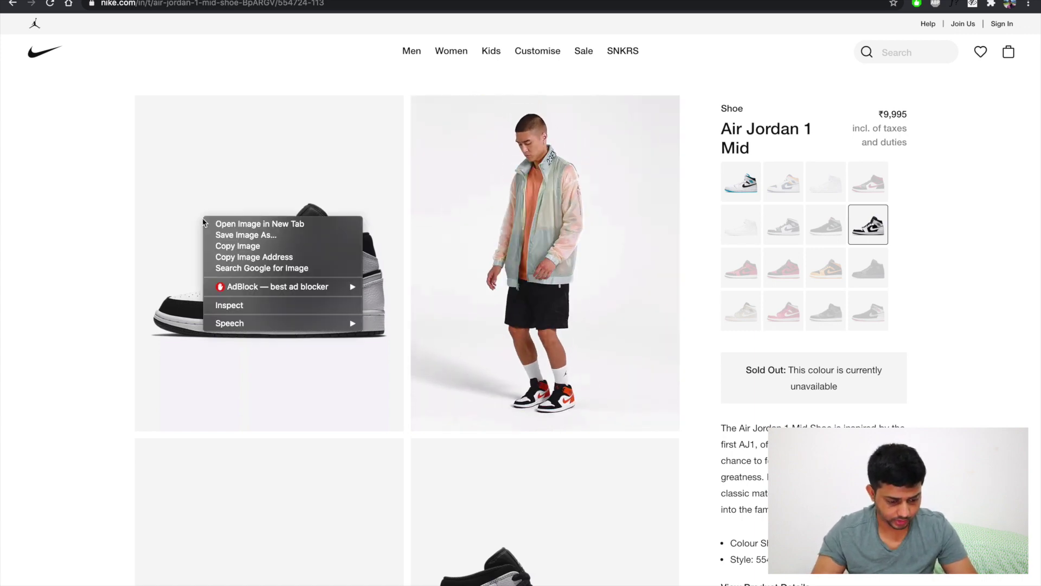
{"action": "left_click", "coordinate": [233, 246]}
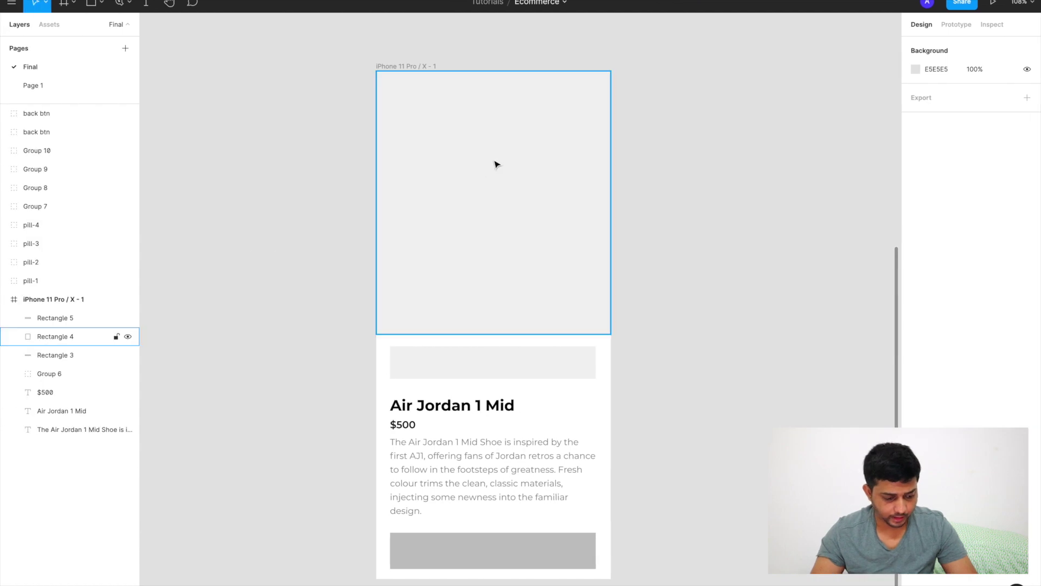
- Show the rulers and guides, and delete the large grey placeholder rectangle in the upper half of the iPhone frame
{"action": "left_click", "coordinate": [497, 165]}
{"action": "key", "text": "shift+r"}
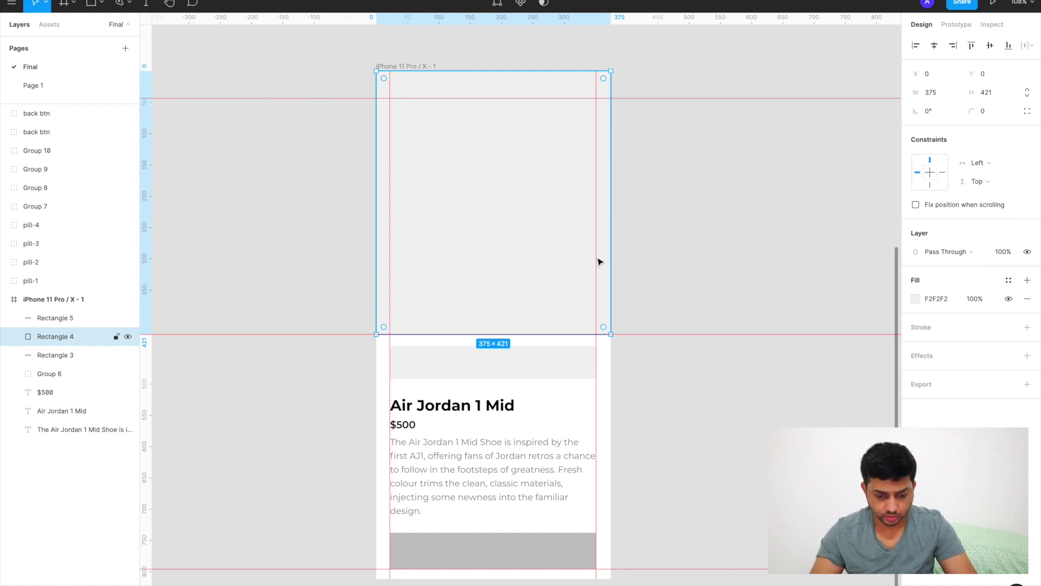
{"action": "left_click", "coordinate": [619, 255]}
{"action": "left_click", "coordinate": [573, 230]}
{"action": "key", "text": "Delete"}
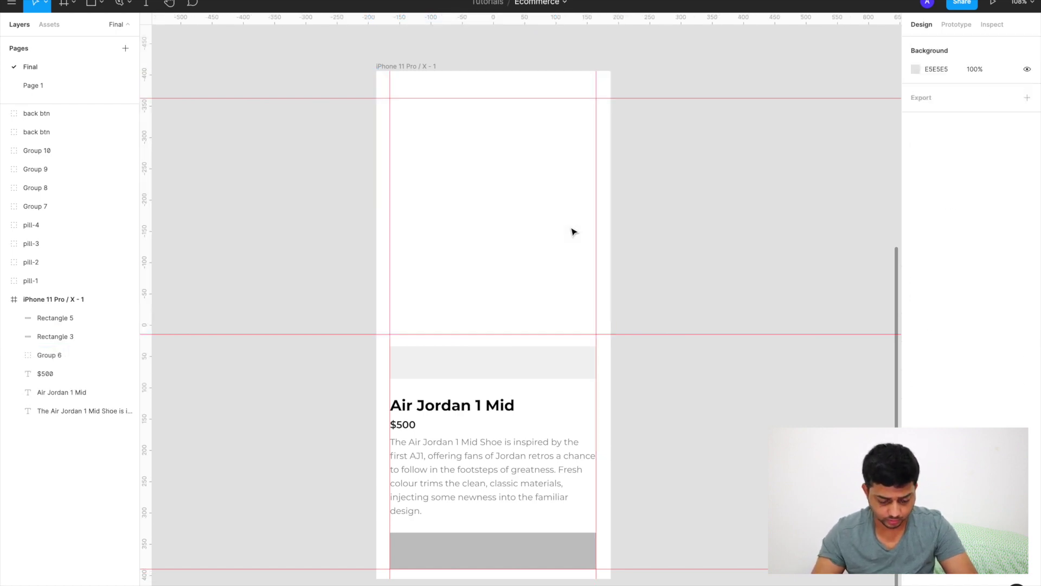
- Paste the copied shoe image and scale it to 375 × 468 so it spans the frame's width from its top edge
{"action": "key", "text": "ctrl+v"}
{"action": "scroll", "coordinate": [573, 230], "scroll_direction": "down", "scroll_amount": 3}
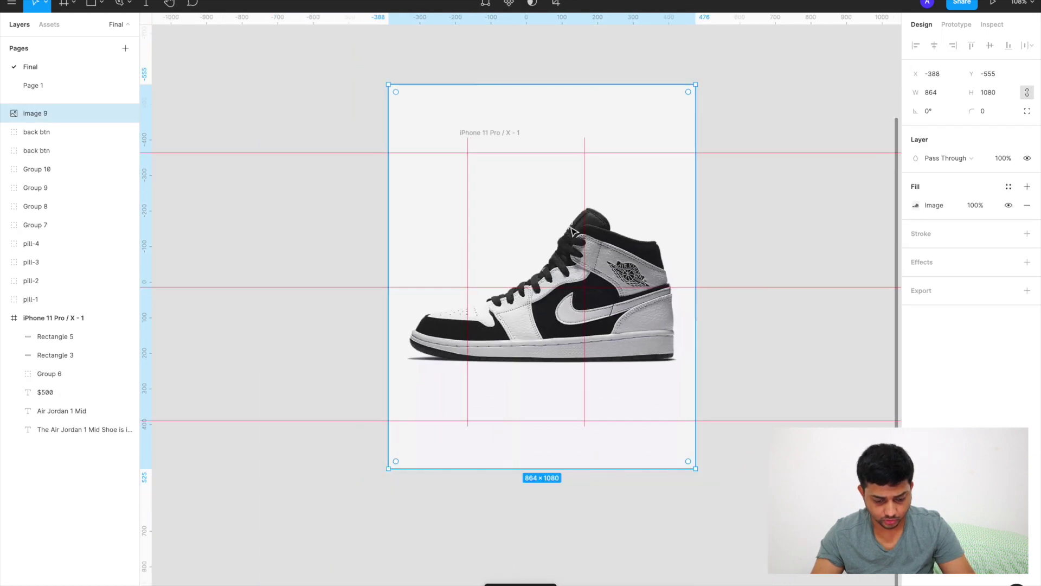
{"action": "left_click_drag", "start_coordinate": [698, 473], "coordinate": [588, 337]}
{"action": "left_click_drag", "start_coordinate": [385, 83], "coordinate": [432, 139]}
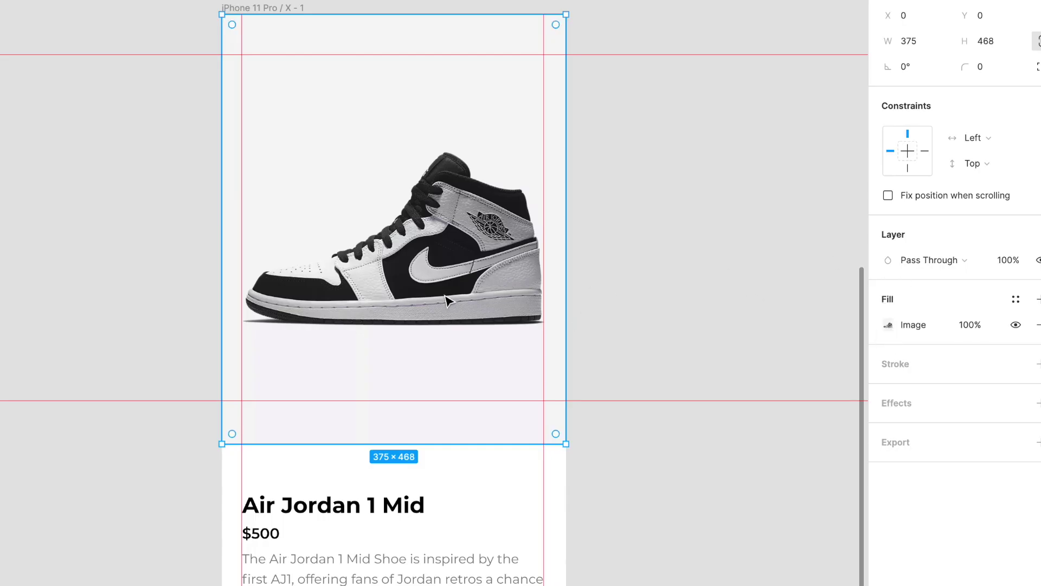
- Set the shoe image's fill mode to Crop, enlarge the picture inside its bounds, and crop the image to 375 × 421
{"action": "double_click", "coordinate": [427, 259]}
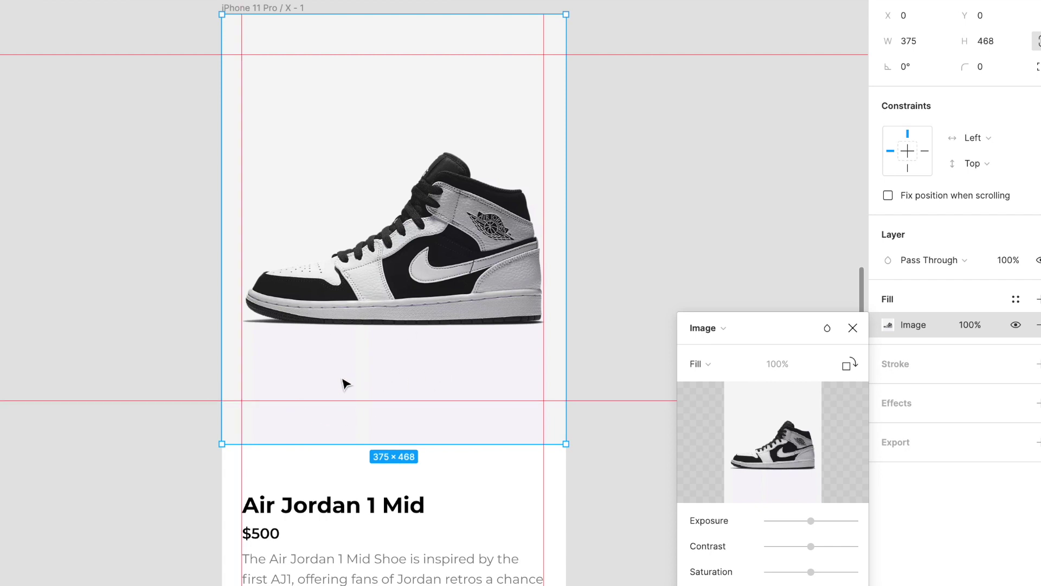
{"action": "left_click", "coordinate": [710, 363]}
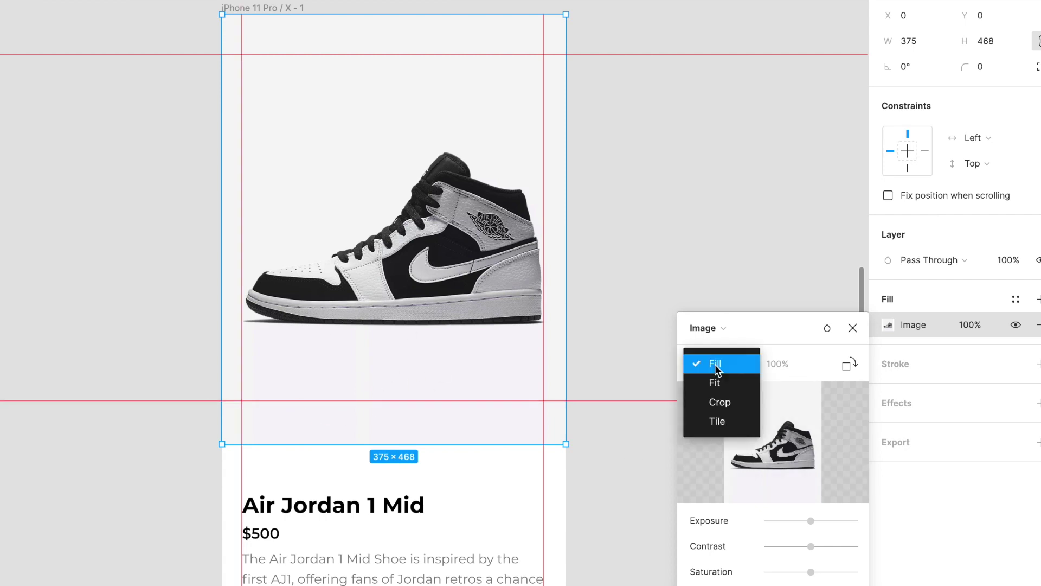
{"action": "left_click", "coordinate": [717, 403]}
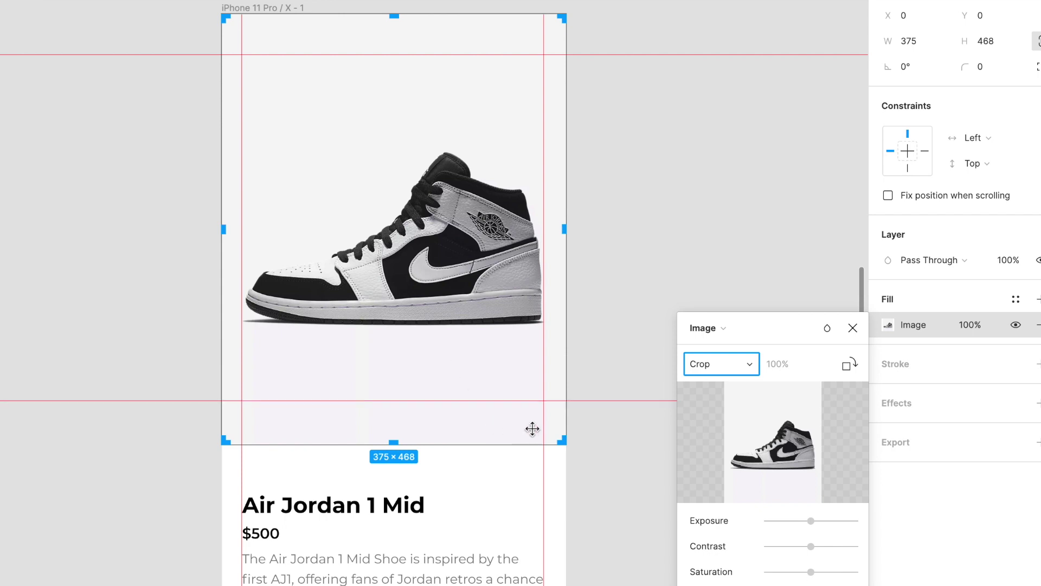
{"action": "left_click_drag", "start_coordinate": [535, 428], "coordinate": [570, 499]}
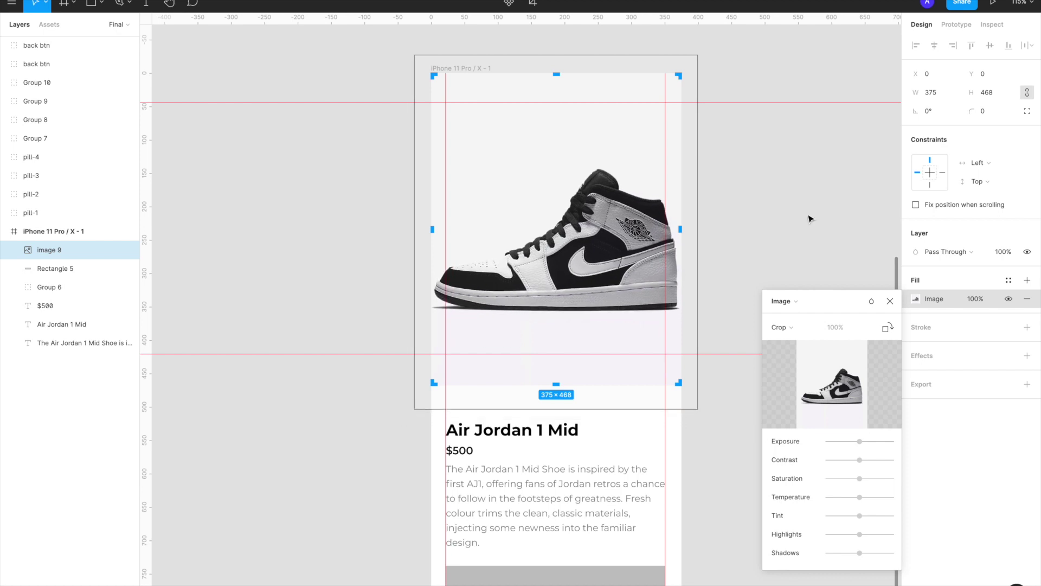
{"action": "key", "text": "Escape"}
{"action": "double_click", "coordinate": [575, 352]}
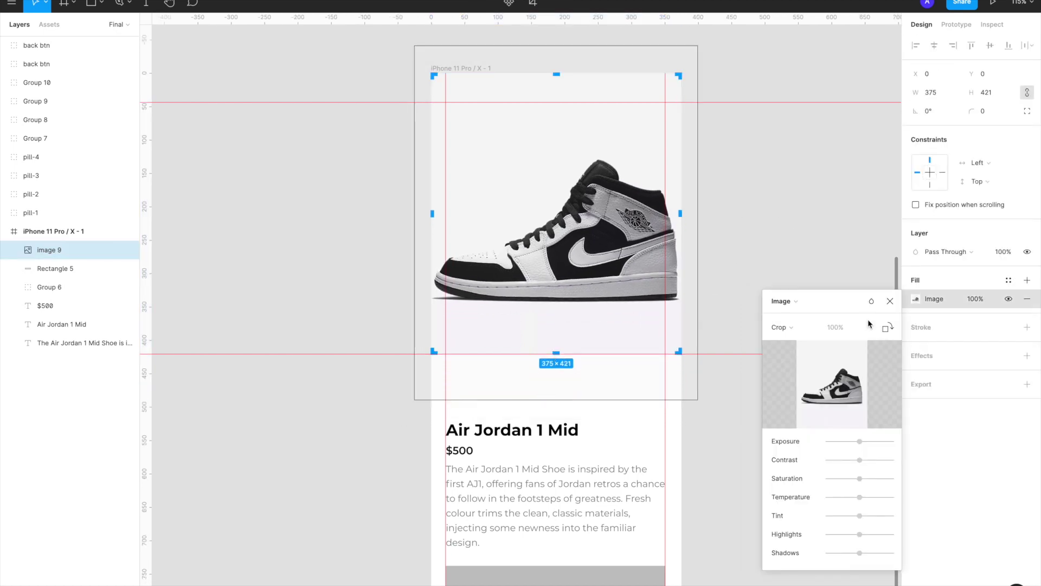
{"action": "key", "text": "Escape"}
{"action": "left_click", "coordinate": [788, 247]}
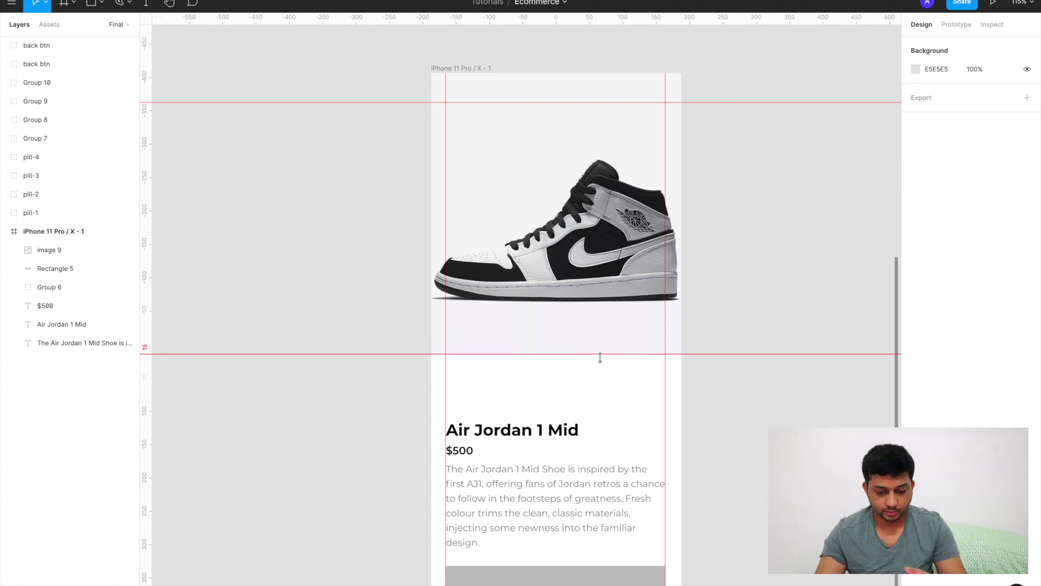
- Move the back button and the heart button onto the shoe image, aligning them with the upper guide and opposite side guides
{"action": "scroll", "coordinate": [542, 244], "scroll_direction": "down", "scroll_amount": 3}
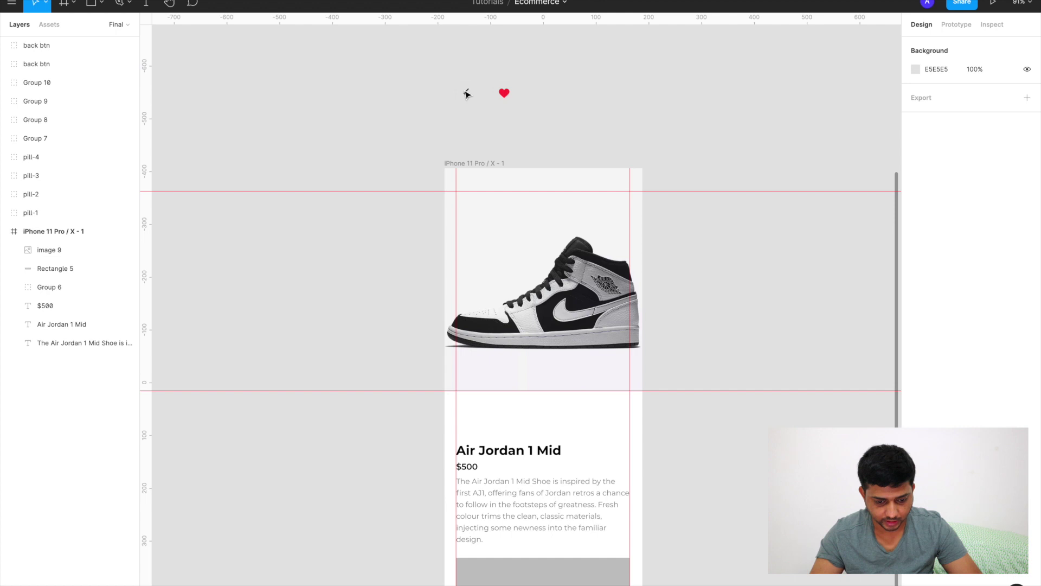
{"action": "left_click_drag", "start_coordinate": [473, 96], "coordinate": [468, 203]}
{"action": "left_click_drag", "start_coordinate": [503, 100], "coordinate": [618, 205]}
{"action": "scroll", "coordinate": [618, 206], "scroll_direction": "up", "scroll_amount": 3}
{"action": "left_click", "coordinate": [762, 217]}
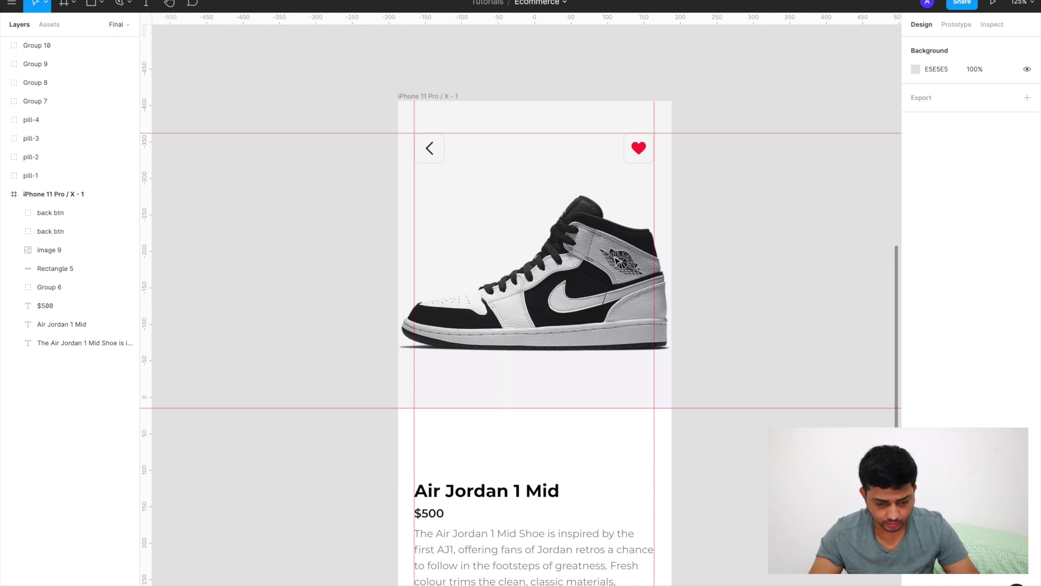
- Add the title "Jordan Series" centred between the back and heart buttons and paste the copied text properties onto it
{"action": "scroll", "coordinate": [525, 326], "scroll_direction": "down", "scroll_amount": 3}
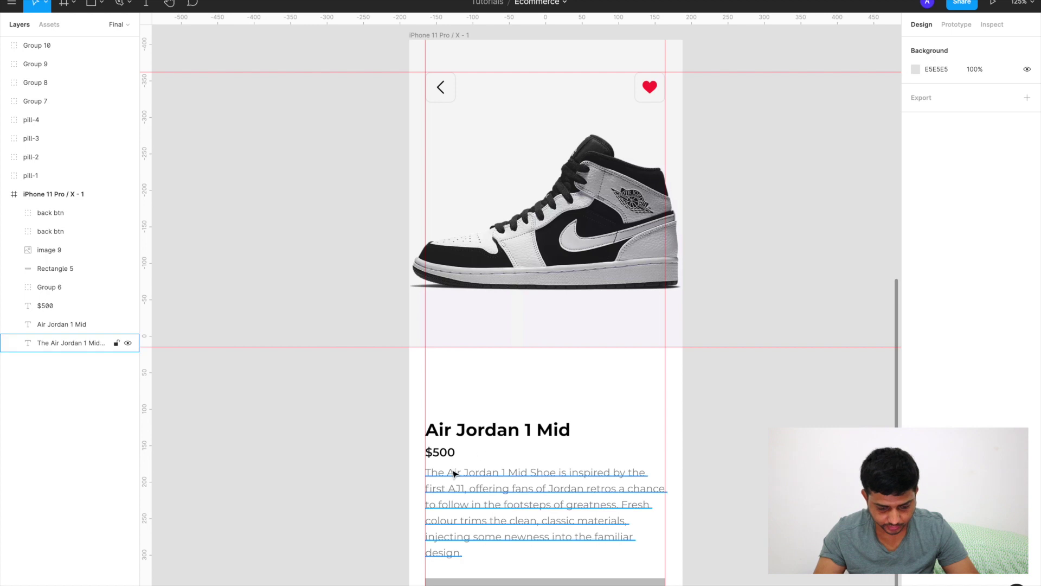
{"action": "scroll", "coordinate": [455, 458], "scroll_direction": "down", "scroll_amount": 2}
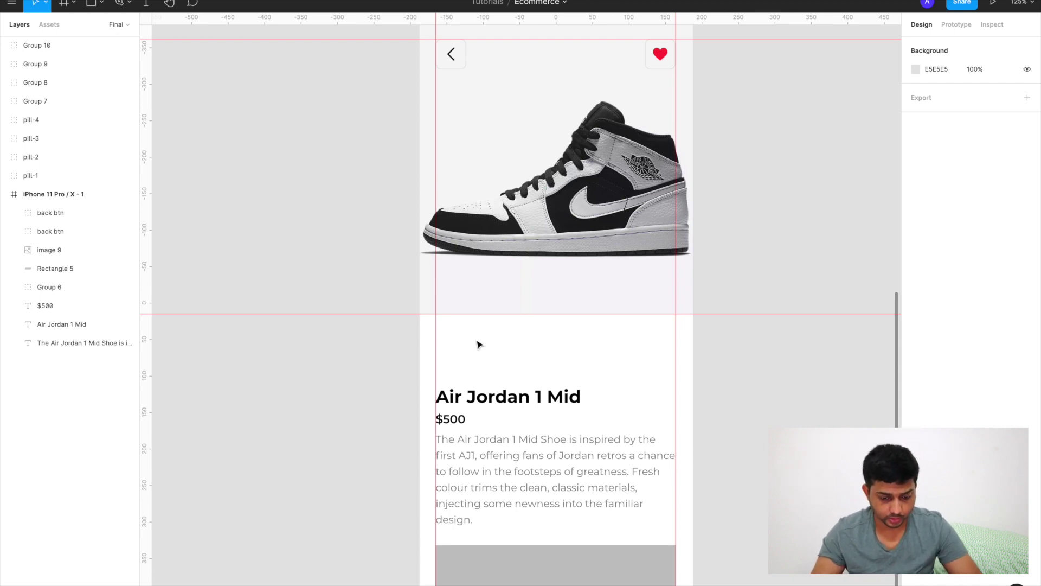
{"action": "scroll", "coordinate": [515, 121], "scroll_direction": "up", "scroll_amount": 2}
{"action": "scroll", "coordinate": [516, 119], "scroll_direction": "up", "scroll_amount": 1}
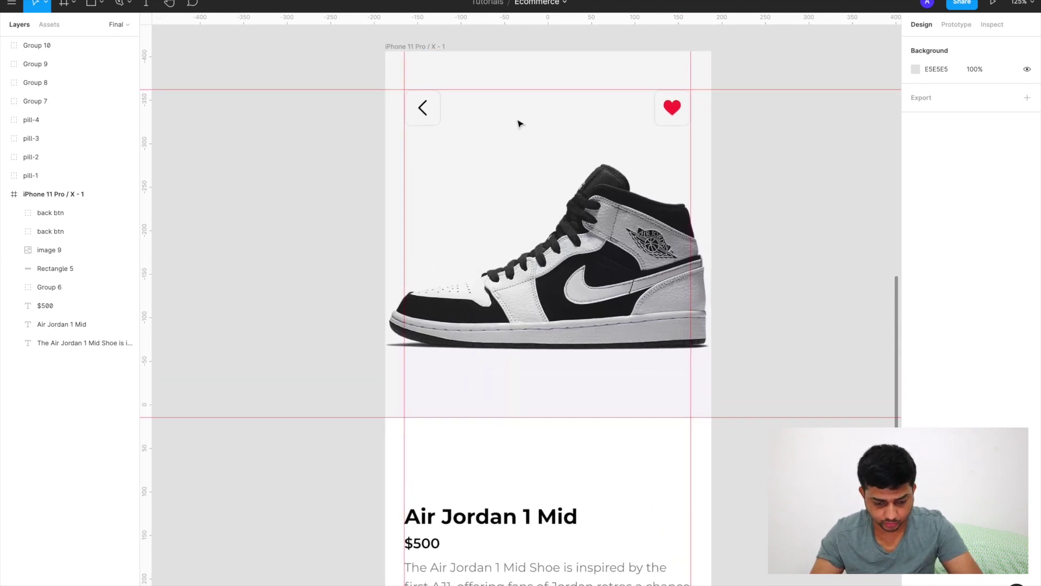
{"action": "key", "text": "t"}
{"action": "left_click", "coordinate": [513, 105]}
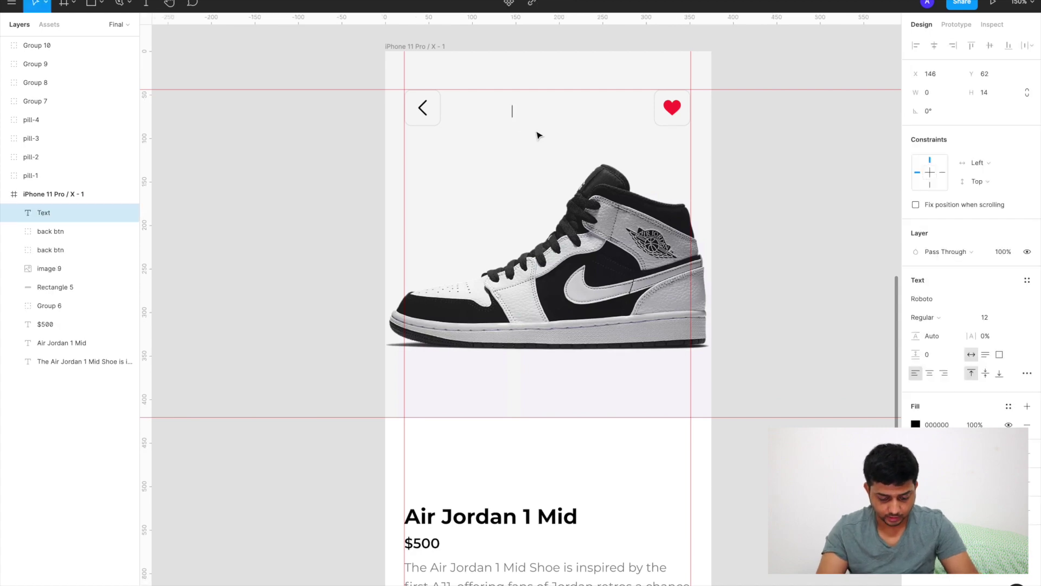
{"action": "type", "text": "j"}
{"action": "key", "text": "BackSpace"}
{"action": "type", "text": "Jordan series"}
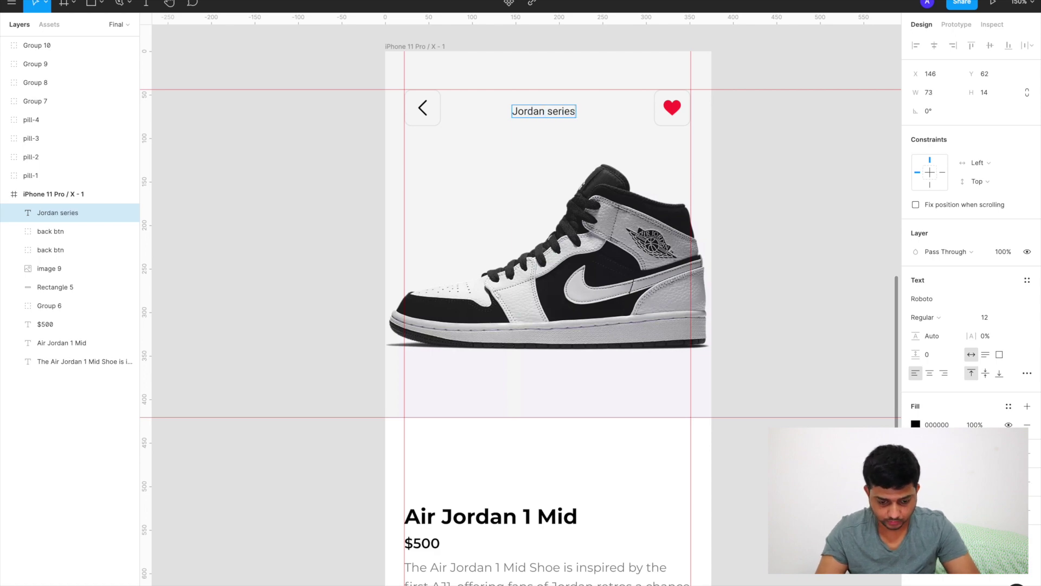
{"action": "key", "text": "BackSpace"}
{"action": "type", "text": "S"}
{"action": "key", "text": "Escape"}
{"action": "key", "text": "ctrl+alt+v"}
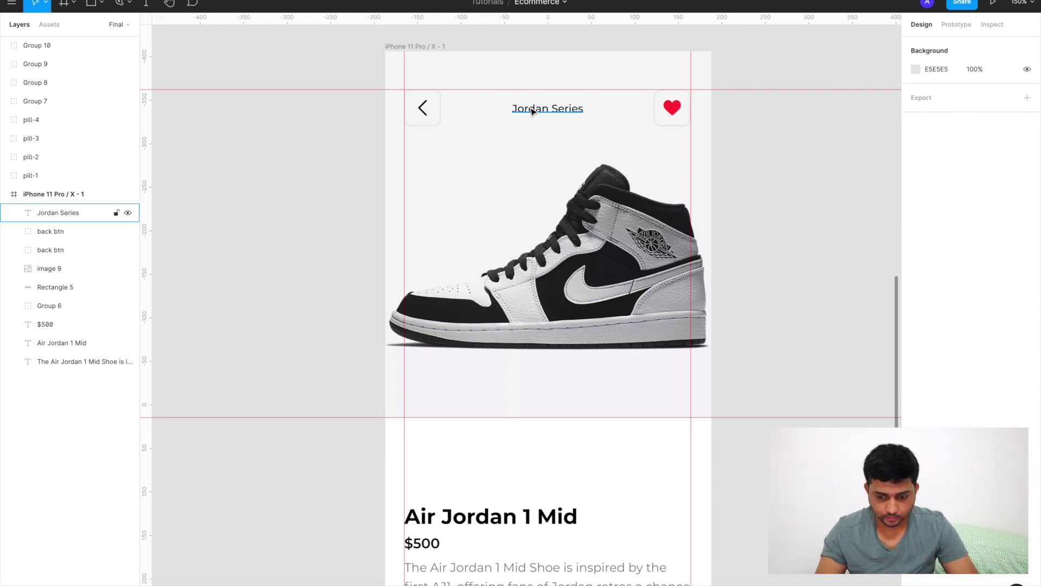
{"action": "left_click", "coordinate": [813, 158]}
- Switch to the Nike product page in the browser, select the black-and-white colourway and copy its main side-view image
{"action": "scroll", "coordinate": [814, 158], "scroll_direction": "down", "scroll_amount": 2}
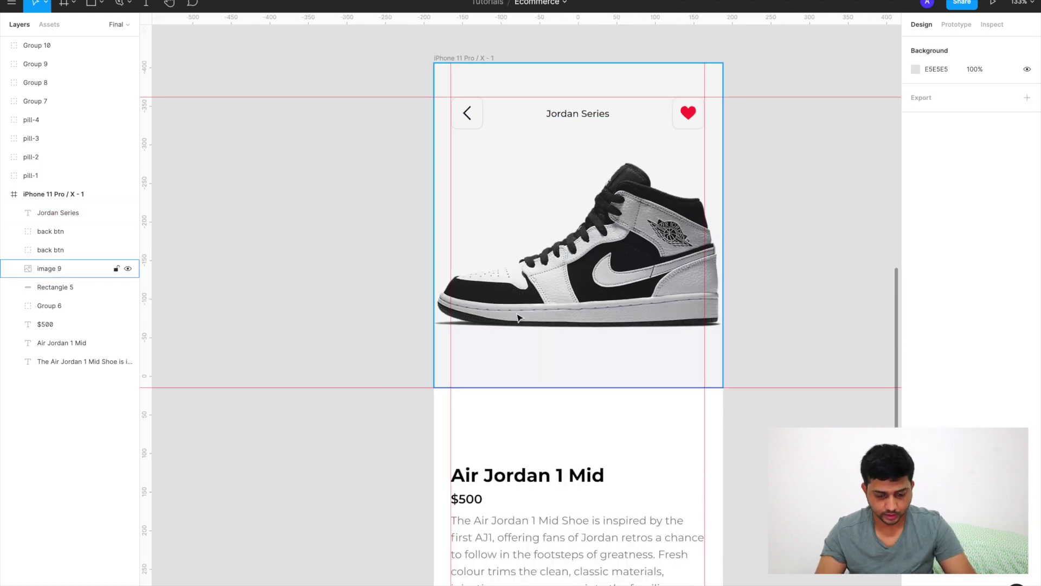
{"action": "scroll", "coordinate": [517, 317], "scroll_direction": "down", "scroll_amount": 3}
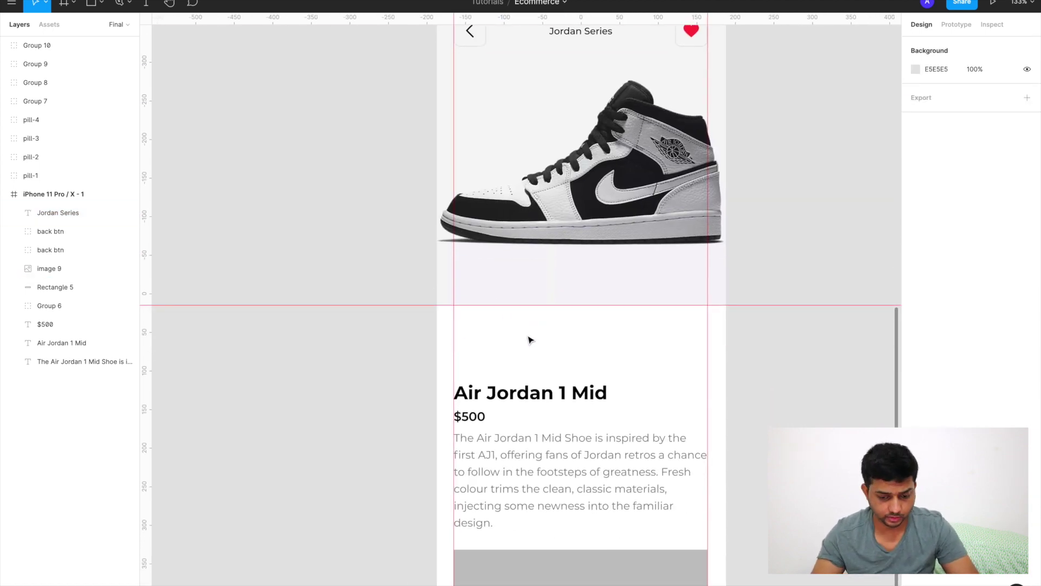
{"action": "key", "text": "ctrl+Right"}
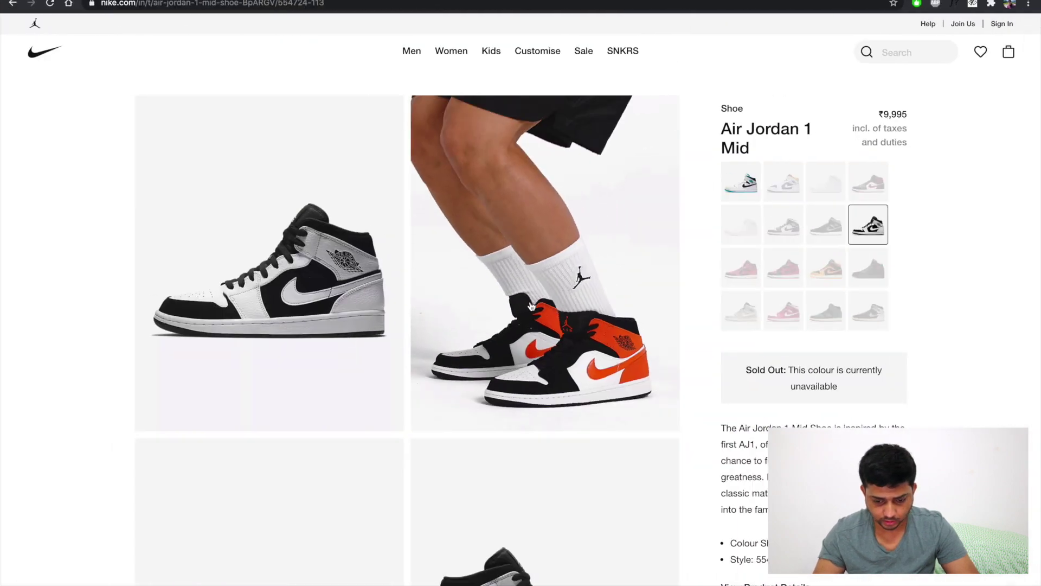
{"action": "scroll", "coordinate": [530, 306], "scroll_direction": "down", "scroll_amount": 1}
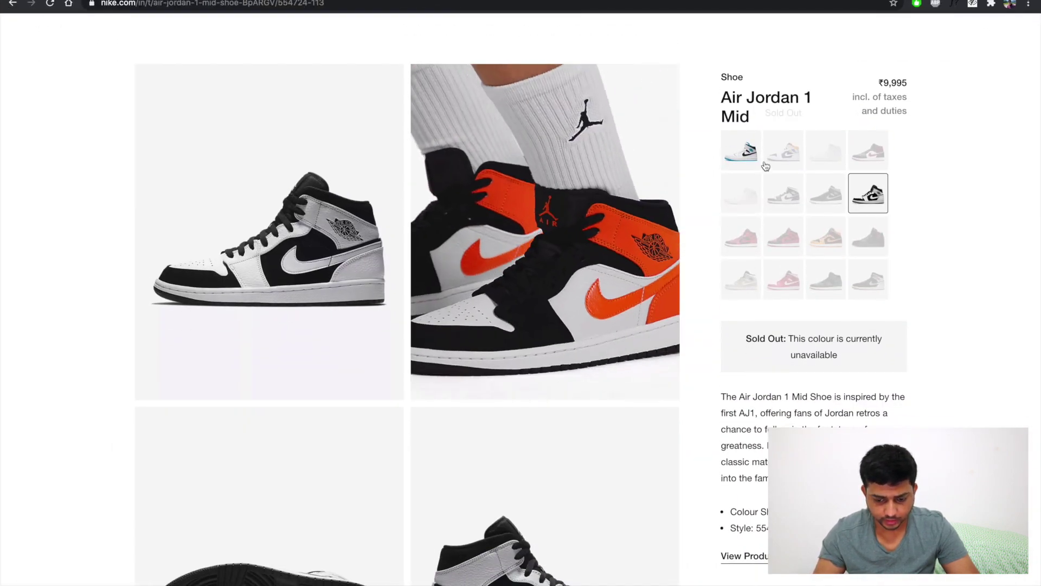
{"action": "left_click", "coordinate": [782, 154]}
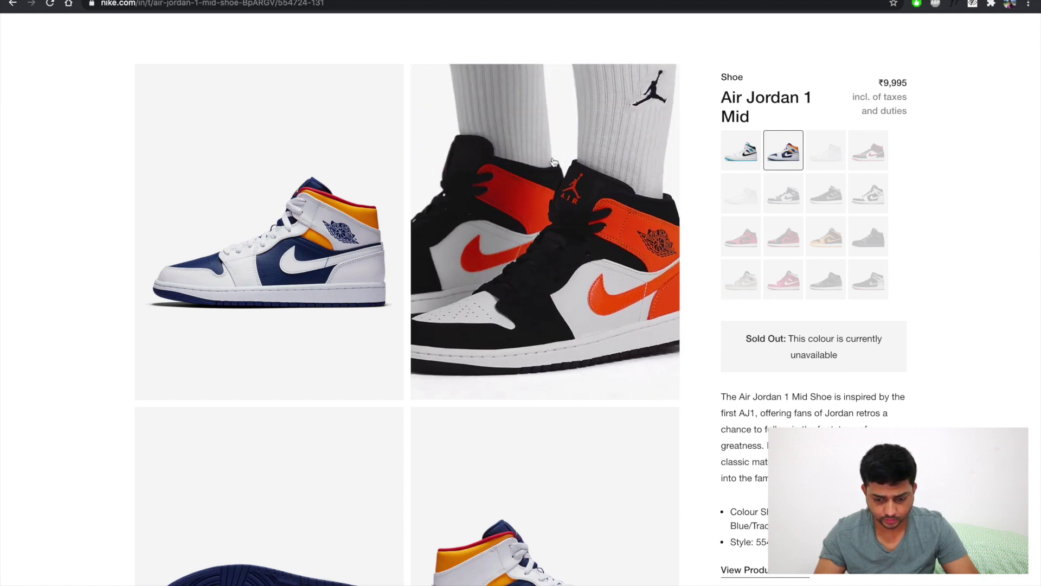
{"action": "left_click", "coordinate": [868, 193]}
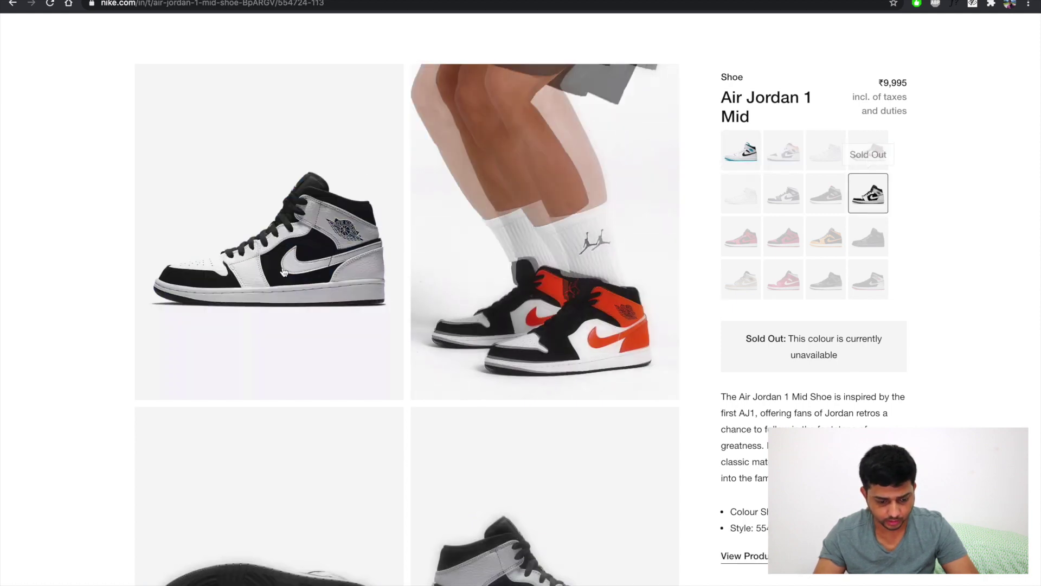
{"action": "right_click", "coordinate": [245, 229]}
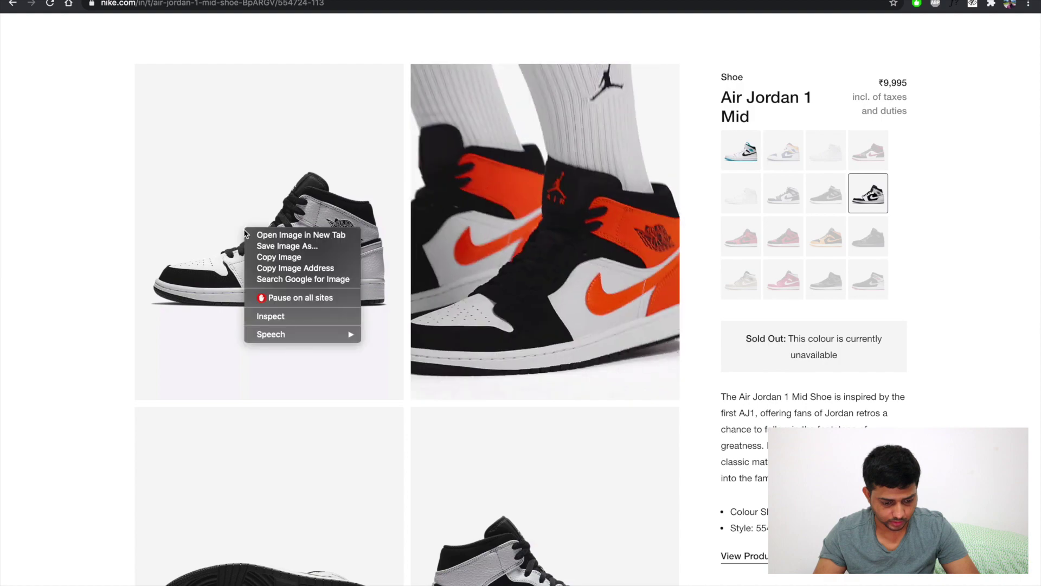
{"action": "left_click", "coordinate": [286, 257]}
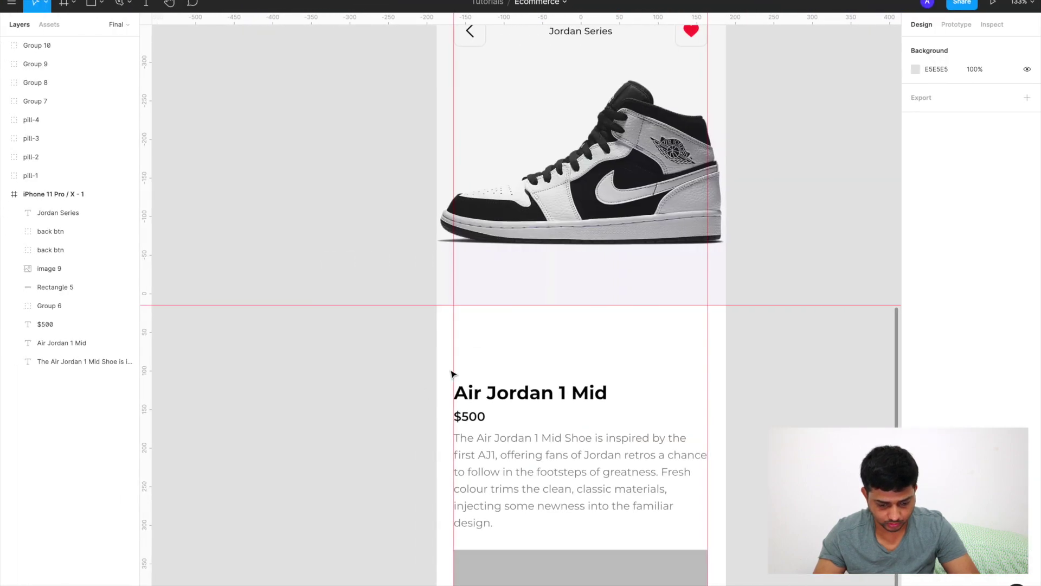
- Paste the shoe image into the design and scale it to a 68 × 85 thumbnail below the main image, against the left margin guide
{"action": "scroll", "coordinate": [495, 328], "scroll_direction": "up", "scroll_amount": 3}
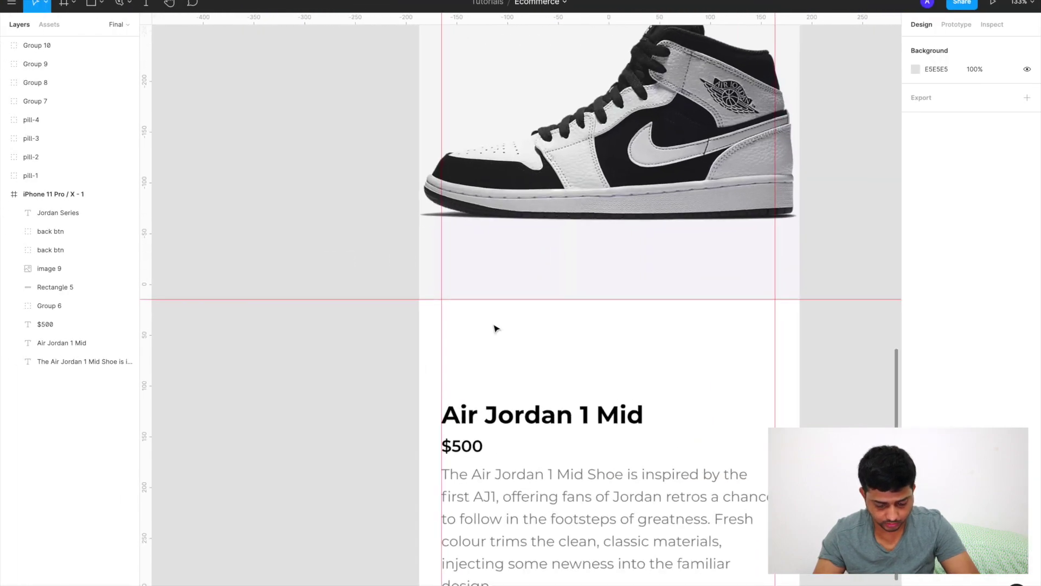
{"action": "key", "text": "ctrl+v"}
{"action": "scroll", "coordinate": [378, 141], "scroll_direction": "down", "scroll_amount": 5}
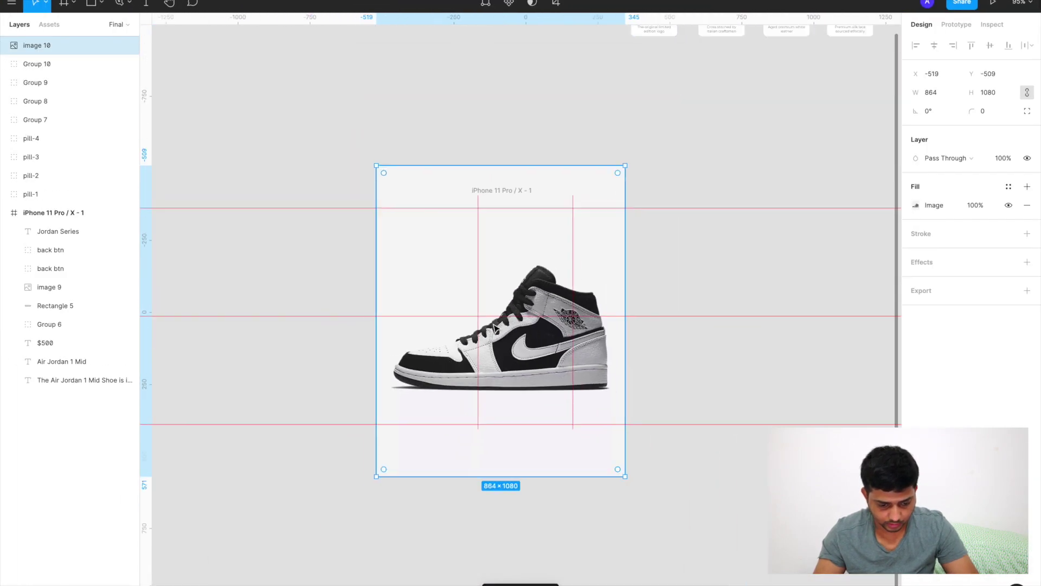
{"action": "left_click_drag", "start_coordinate": [375, 167], "coordinate": [456, 302]}
{"action": "scroll", "coordinate": [562, 387], "scroll_direction": "up", "scroll_amount": 3}
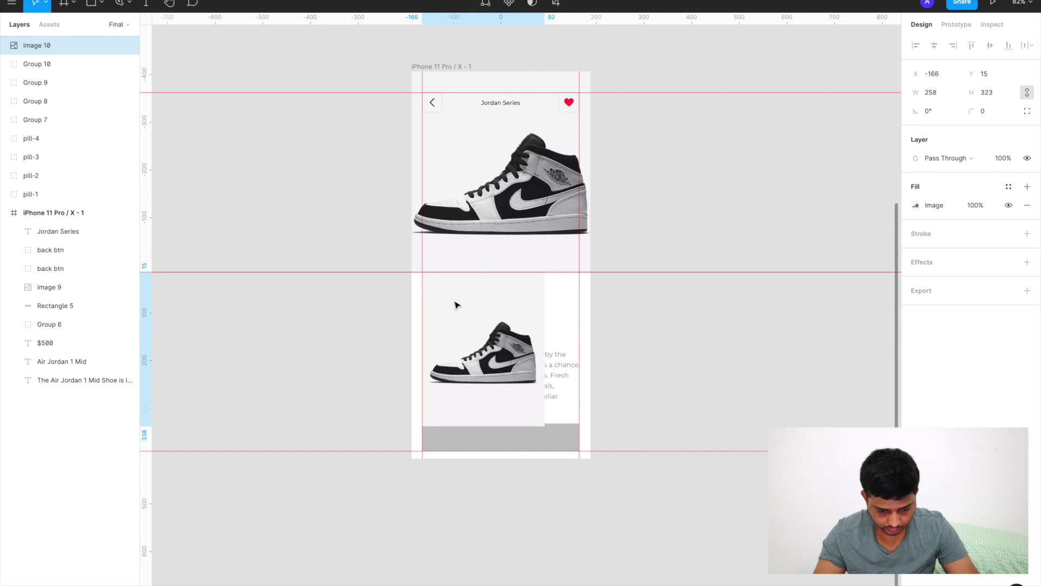
{"action": "scroll", "coordinate": [456, 302], "scroll_direction": "up", "scroll_amount": 5}
{"action": "left_click_drag", "start_coordinate": [616, 527], "coordinate": [455, 323]}
{"action": "scroll", "coordinate": [455, 322], "scroll_direction": "up", "scroll_amount": 3}
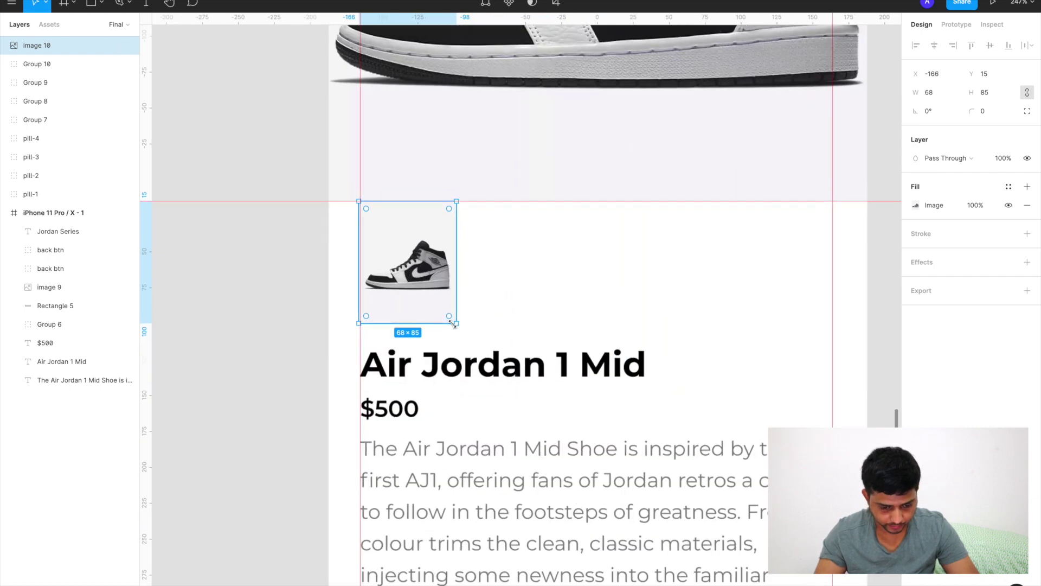
- Set the shoe thumbnail's image fill to Crop and trim its bottom, top and right side to a 62 × 62 square
{"action": "double_click", "coordinate": [425, 253]}
{"action": "scroll", "coordinate": [425, 252], "scroll_direction": "up", "scroll_amount": 5}
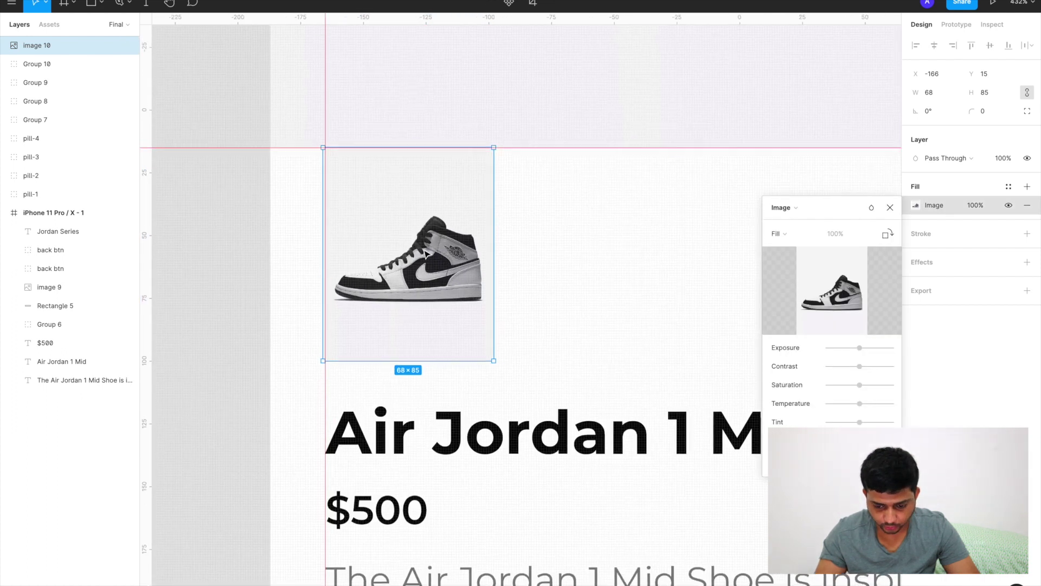
{"action": "left_click", "coordinate": [778, 234]}
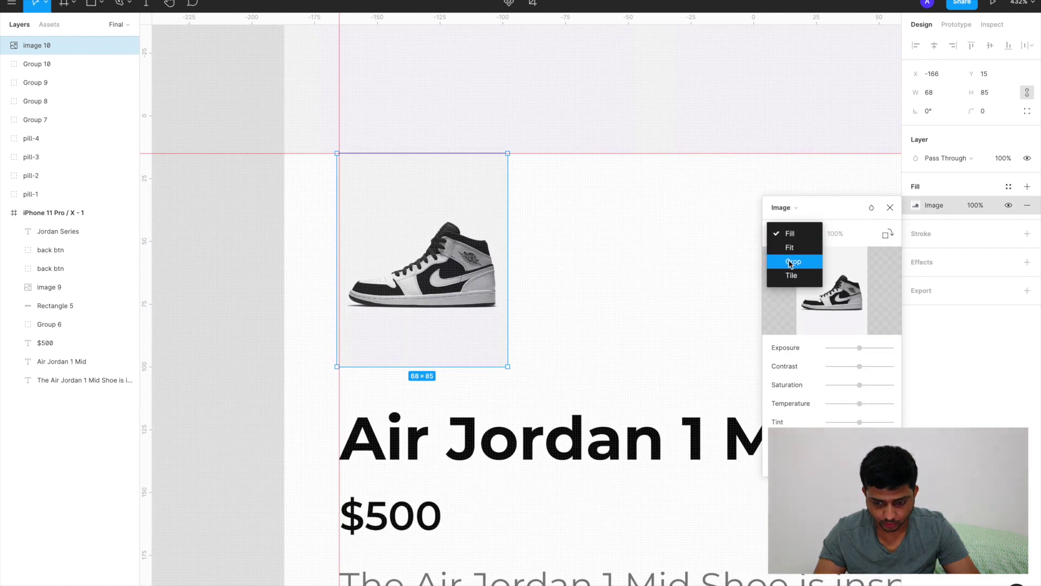
{"action": "left_click", "coordinate": [791, 263]}
{"action": "scroll", "coordinate": [445, 310], "scroll_direction": "up", "scroll_amount": 1}
{"action": "left_click_drag", "start_coordinate": [418, 371], "coordinate": [419, 332]}
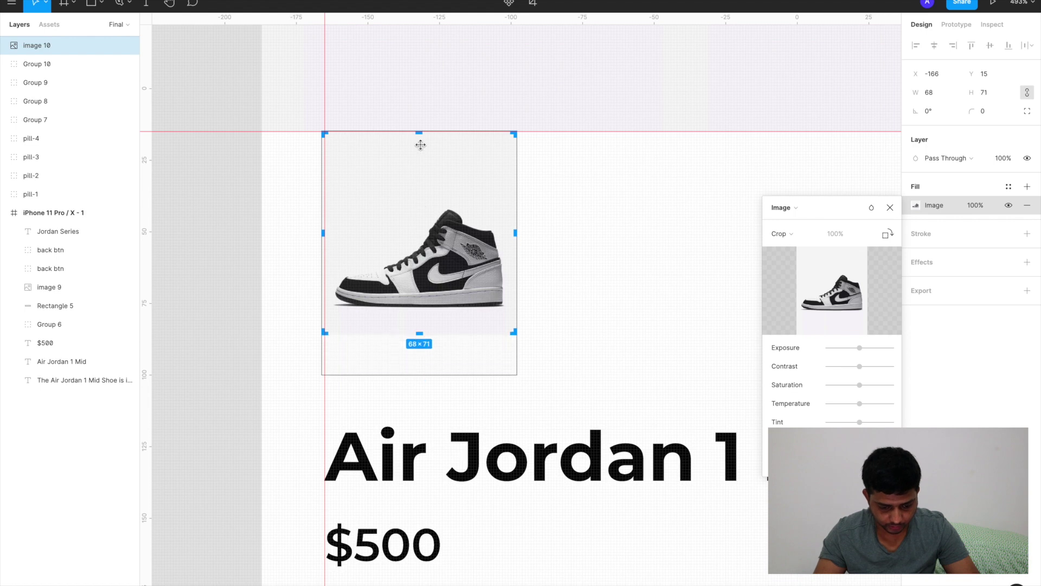
{"action": "left_click_drag", "start_coordinate": [419, 132], "coordinate": [418, 161]}
{"action": "left_click_drag", "start_coordinate": [516, 249], "coordinate": [500, 250]}
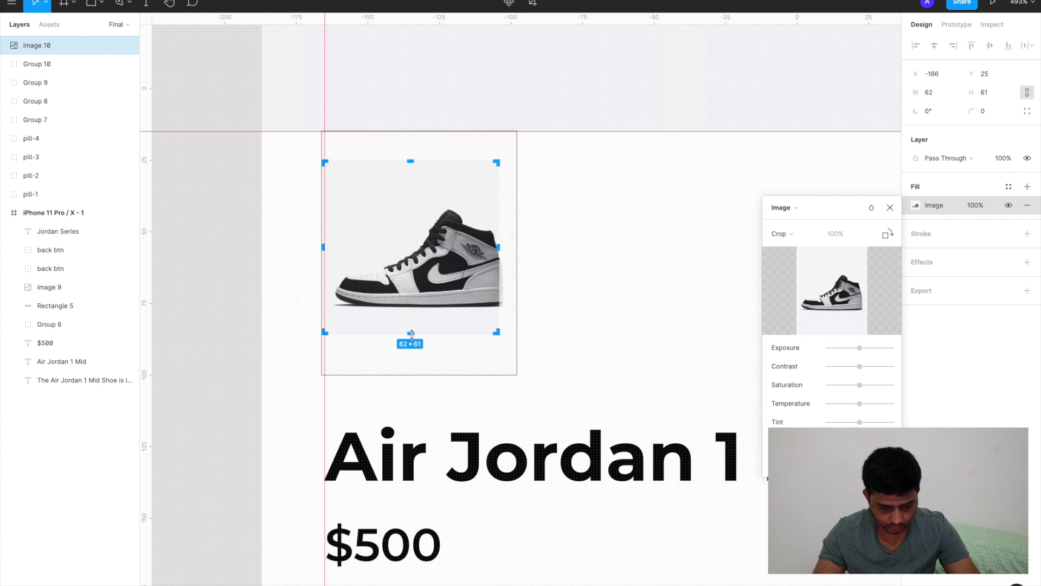
{"action": "left_click_drag", "start_coordinate": [410, 333], "coordinate": [410, 336]}
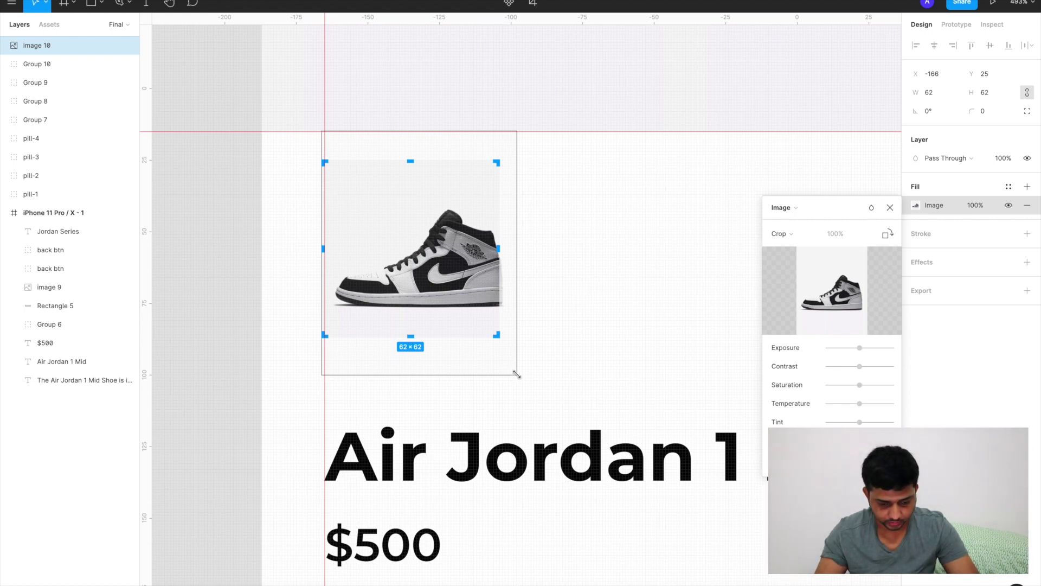
- Scale down the shoe picture inside the 62 × 62 crop frame so the whole shoe fits, and finish cropping
{"action": "left_click_drag", "start_coordinate": [514, 374], "coordinate": [495, 353]}
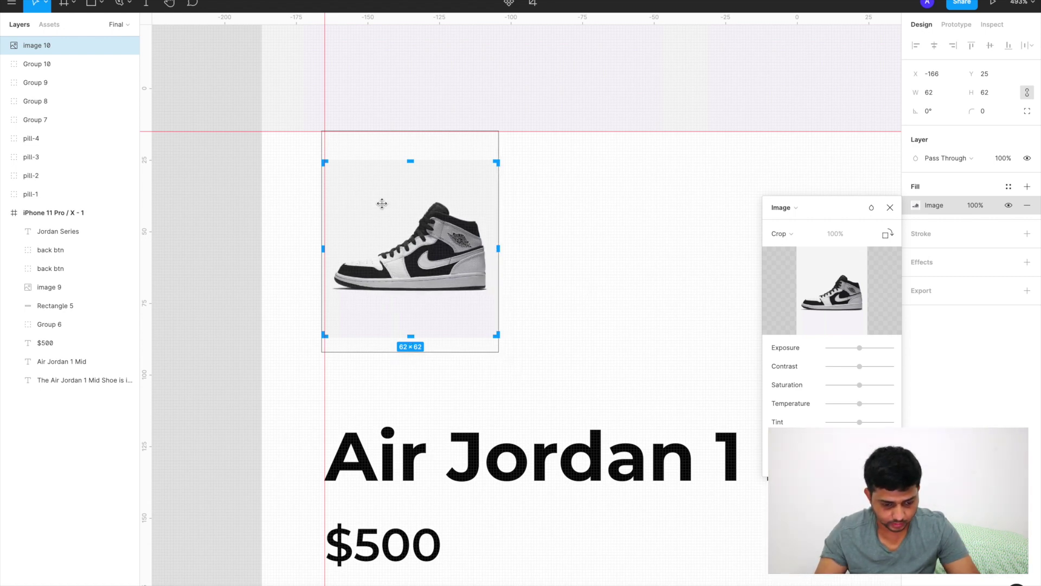
{"action": "left_click_drag", "start_coordinate": [326, 132], "coordinate": [328, 135]}
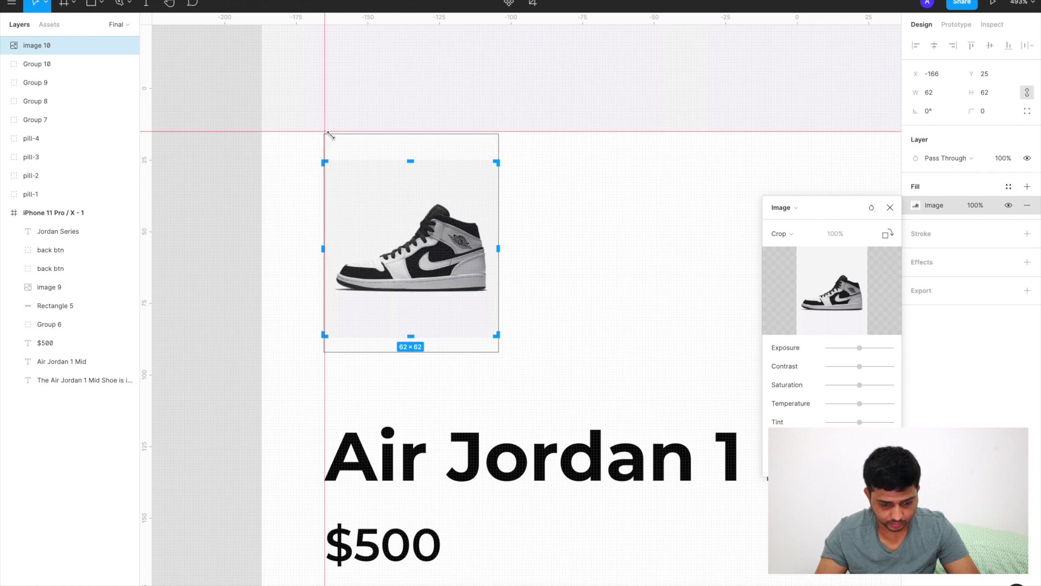
{"action": "left_click", "coordinate": [889, 208]}
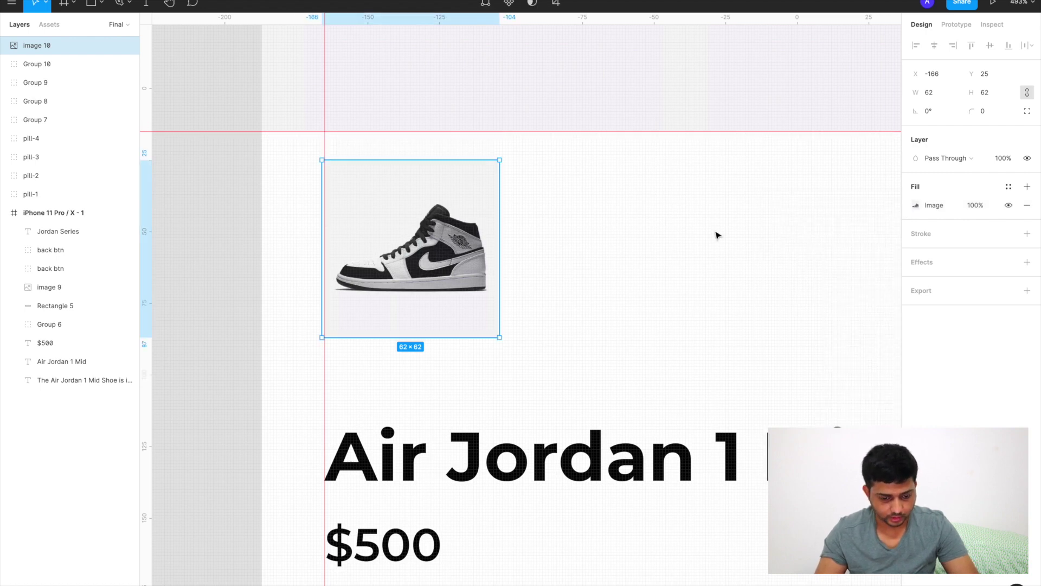
- Round the thumbnail's corners to a radius of 8 and shift it slightly down to Y 27
{"action": "left_click", "coordinate": [672, 242]}
{"action": "left_click", "coordinate": [404, 177]}
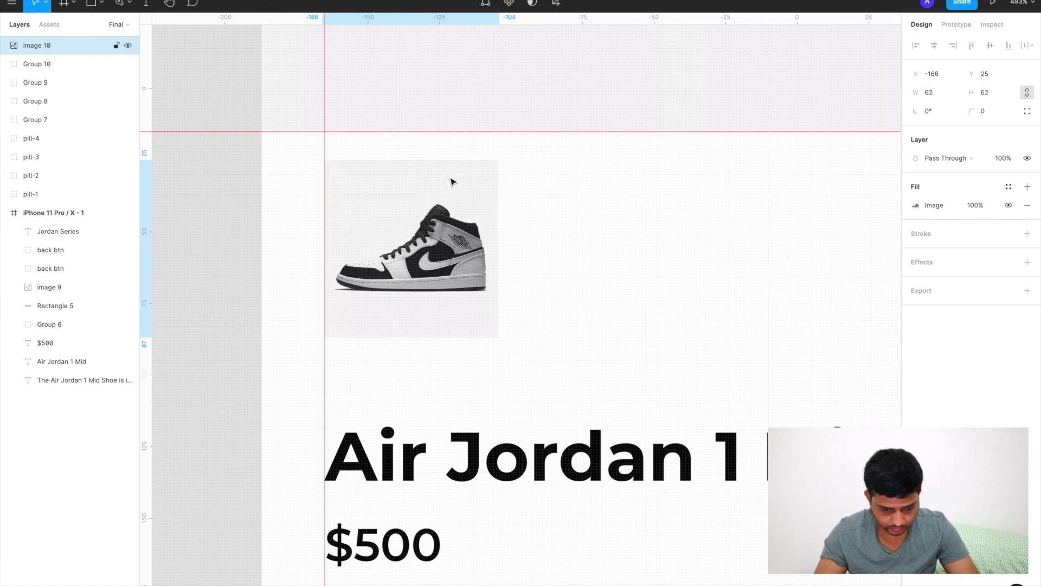
{"action": "left_click_drag", "start_coordinate": [490, 174], "coordinate": [477, 181]}
{"action": "left_click", "coordinate": [593, 191]}
{"action": "scroll", "coordinate": [592, 190], "scroll_direction": "down", "scroll_amount": 3}
{"action": "left_click", "coordinate": [502, 223]}
{"action": "scroll", "coordinate": [502, 222], "scroll_direction": "down", "scroll_amount": 5}
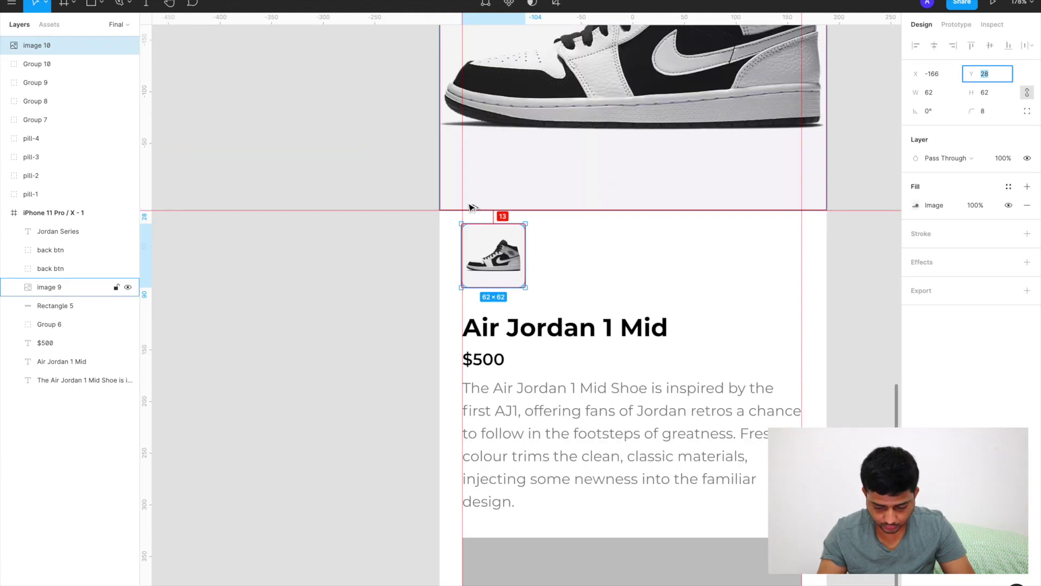
{"action": "left_click", "coordinate": [363, 267]}
- Duplicate the thumbnail four times to form an evenly spaced row of five above the product title
{"action": "left_click", "coordinate": [494, 255]}
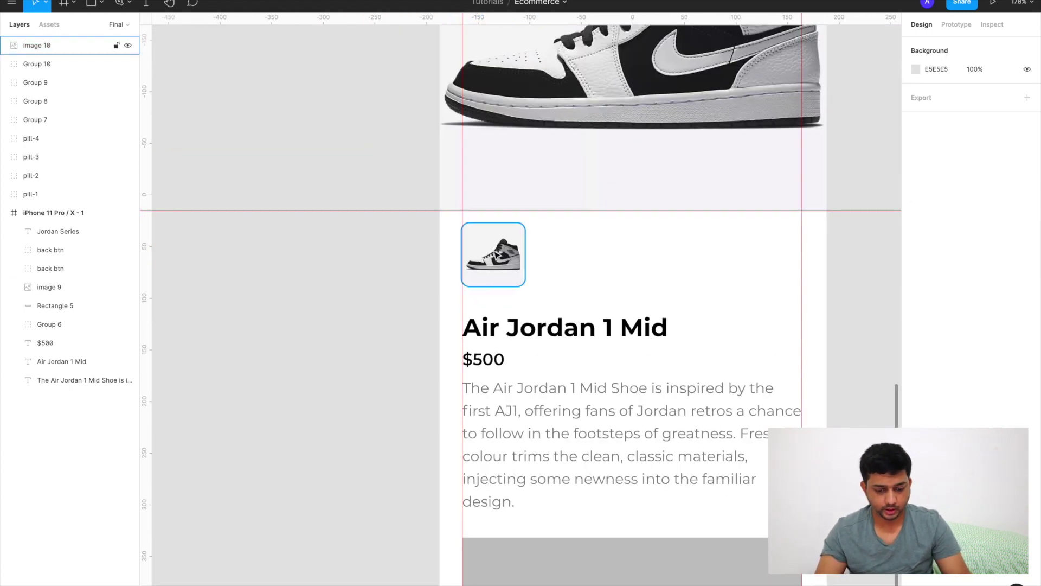
{"action": "left_click_drag", "start_coordinate": [497, 256], "coordinate": [789, 274]}
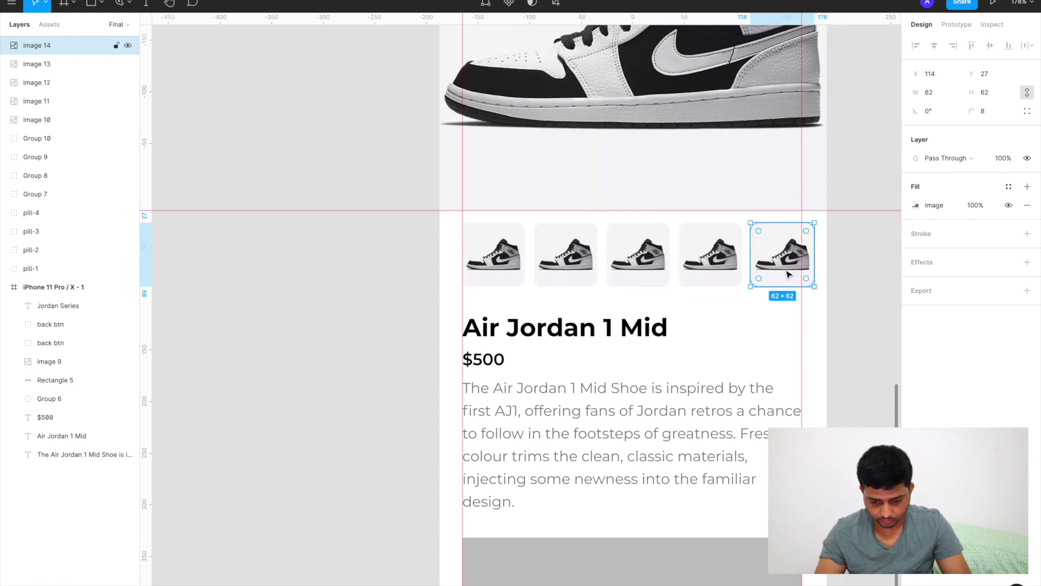
{"action": "left_click", "coordinate": [356, 321]}
{"action": "scroll", "coordinate": [353, 315], "scroll_direction": "down", "scroll_amount": 3}
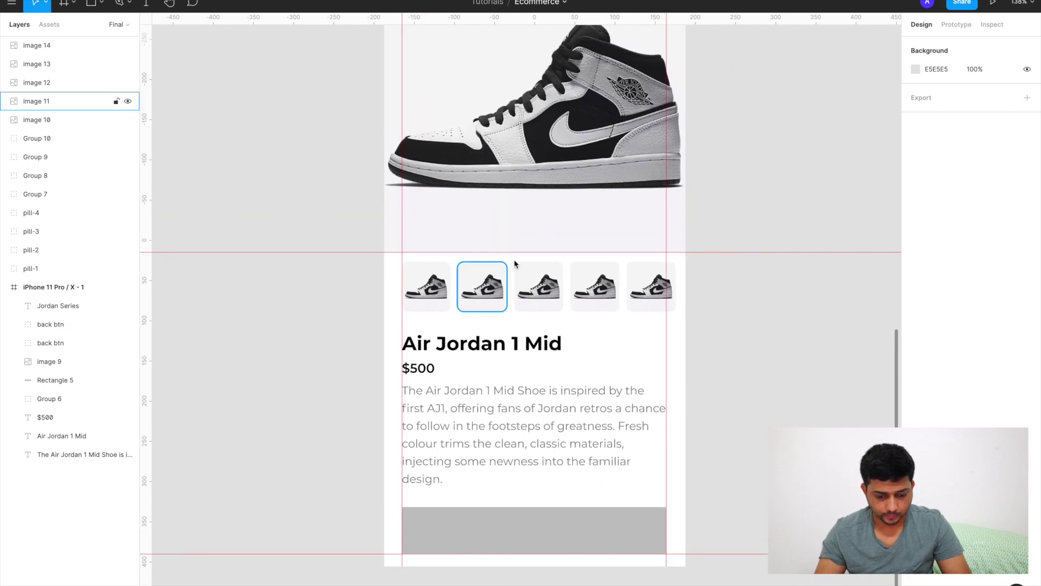
- Copy the red-and-black colourway's side-view image from the Nike page in the browser and paste it onto the second thumbnail in Figma
{"action": "key", "text": "ctrl+Right"}
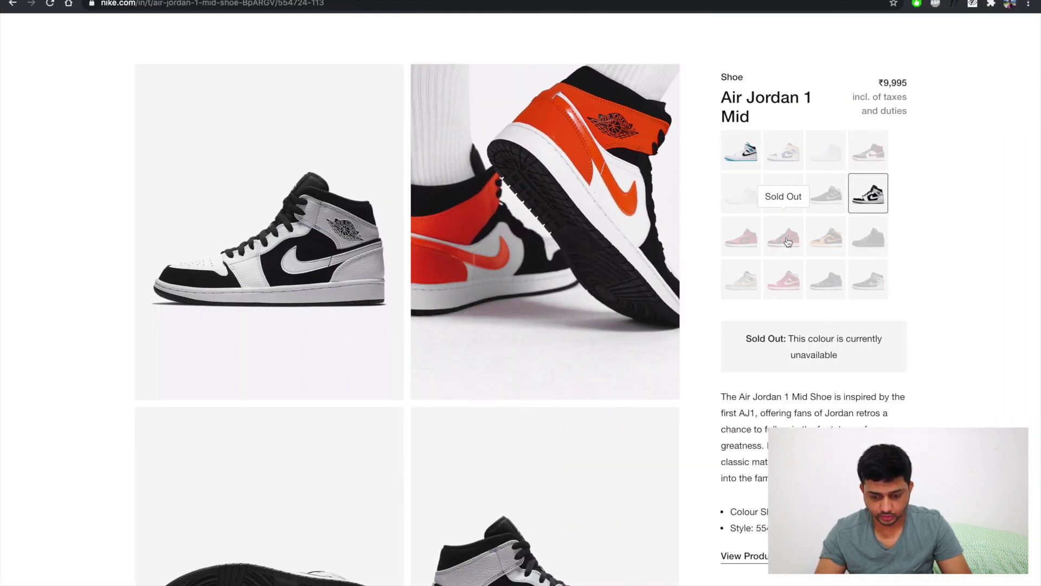
{"action": "left_click", "coordinate": [787, 242]}
{"action": "right_click", "coordinate": [228, 203]}
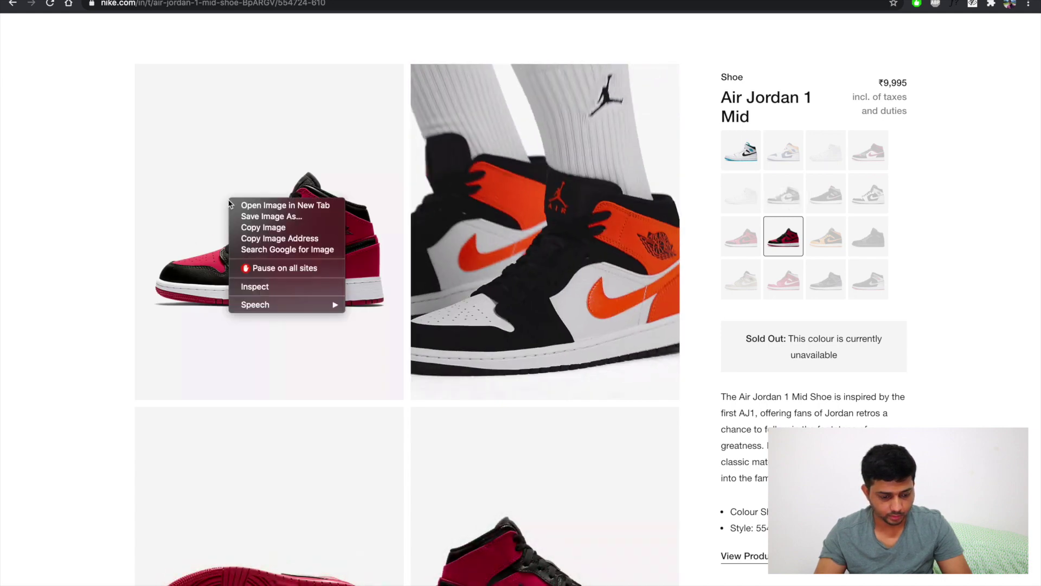
{"action": "left_click", "coordinate": [248, 238]}
{"action": "key", "text": "ctrl+Left"}
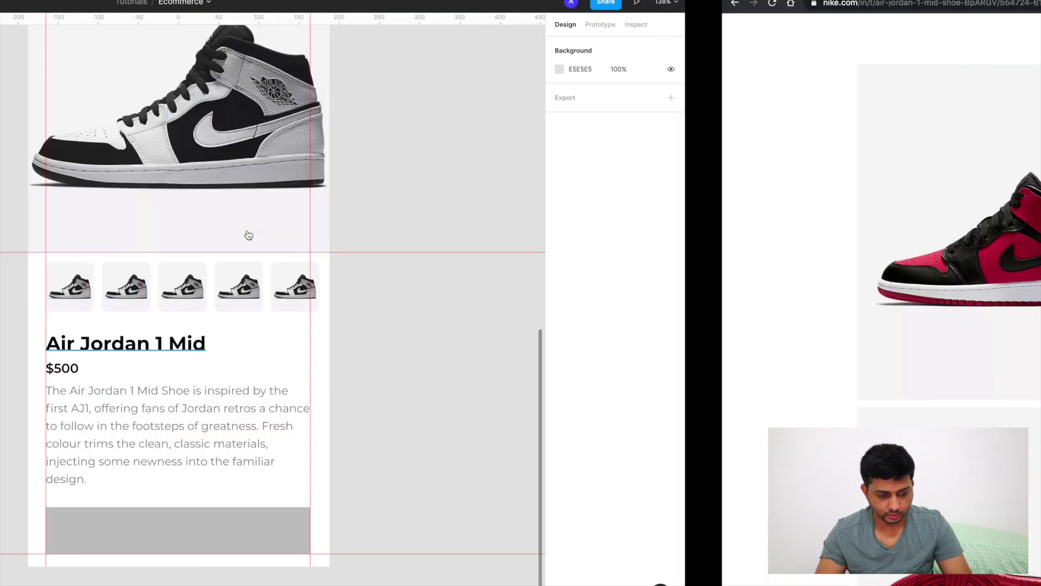
{"action": "left_click", "coordinate": [482, 288]}
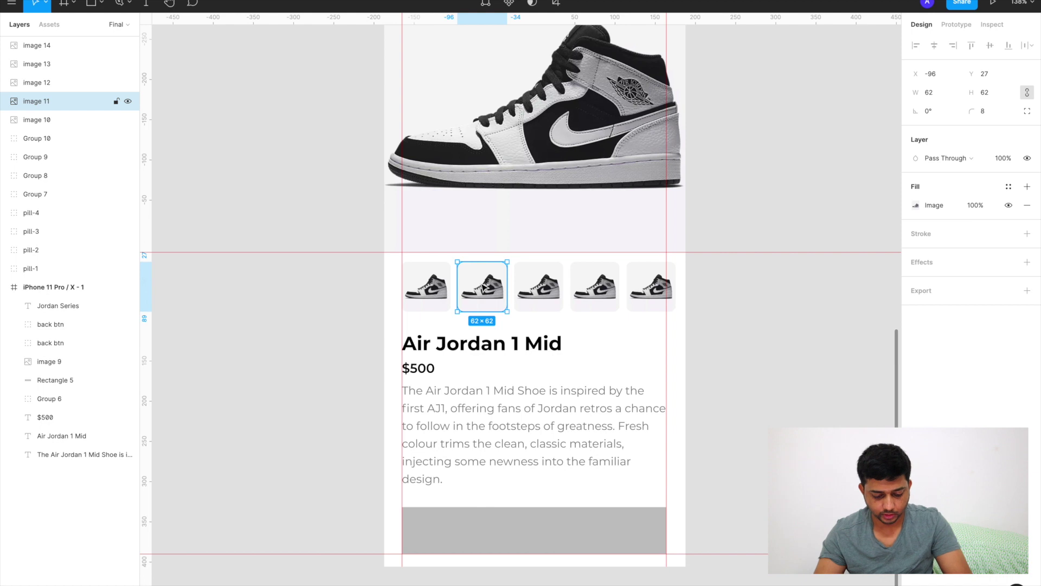
{"action": "key", "text": "ctrl+v"}
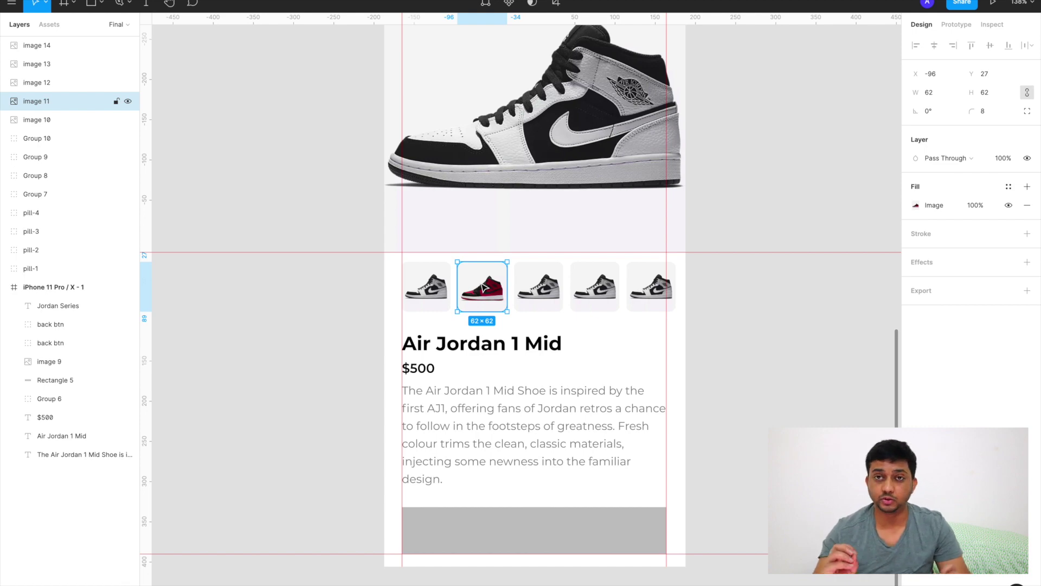
- Copy the orange-and-black colourway's image from the Nike page in the browser and place it in the third thumbnail in Figma
{"action": "key", "text": "super+Tab"}
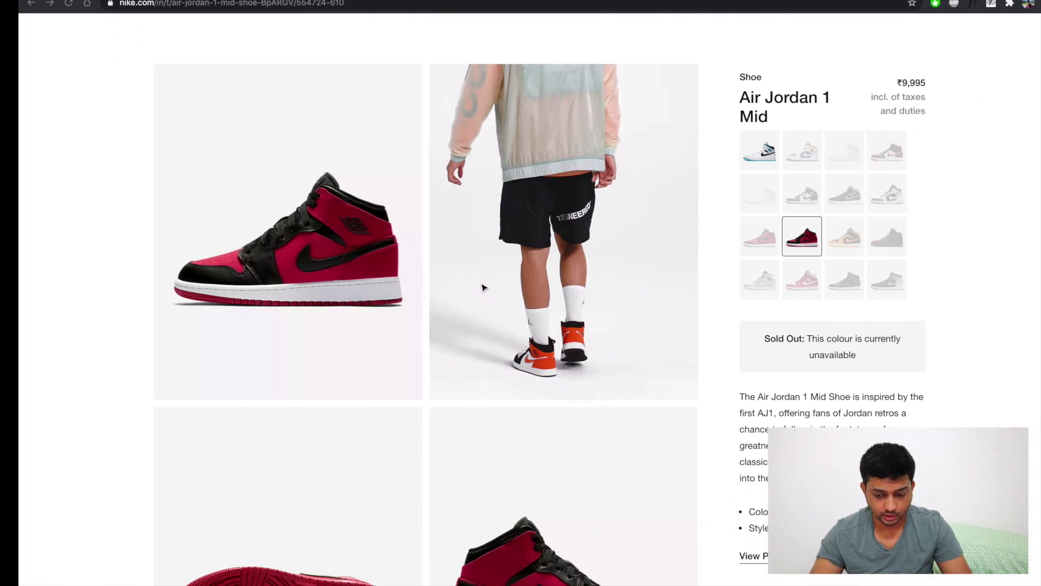
{"action": "left_click", "coordinate": [825, 236]}
{"action": "right_click", "coordinate": [364, 208]}
{"action": "left_click", "coordinate": [382, 235]}
{"action": "key", "text": "super+Tab"}
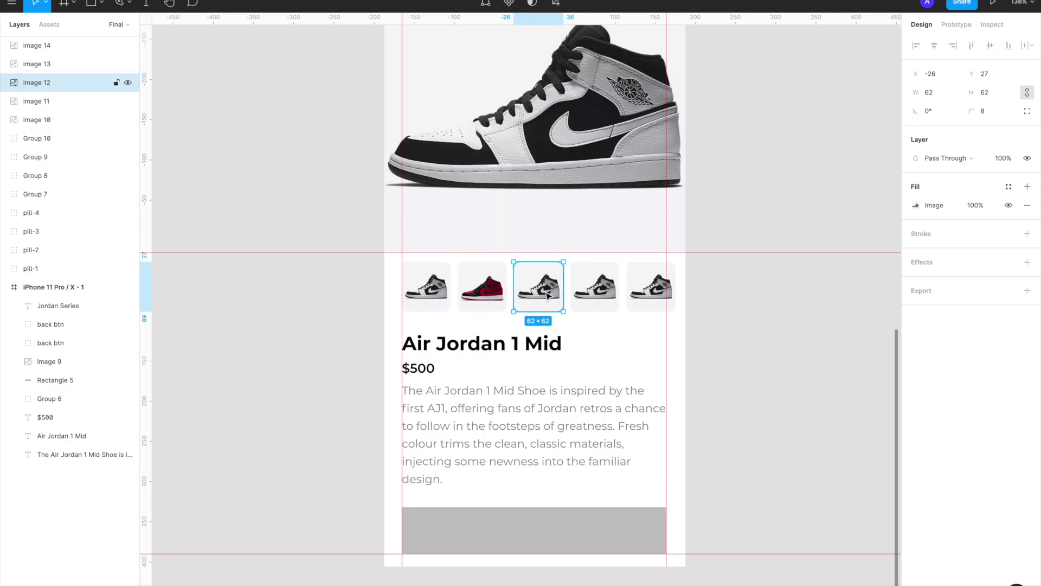
- Copy the white, black and turquoise colourway's image from the Nike page for the fourth thumbnail and return to Figma
{"action": "key", "text": "super+Tab"}
{"action": "left_click", "coordinate": [740, 150]}
{"action": "key", "text": "super+Tab"}
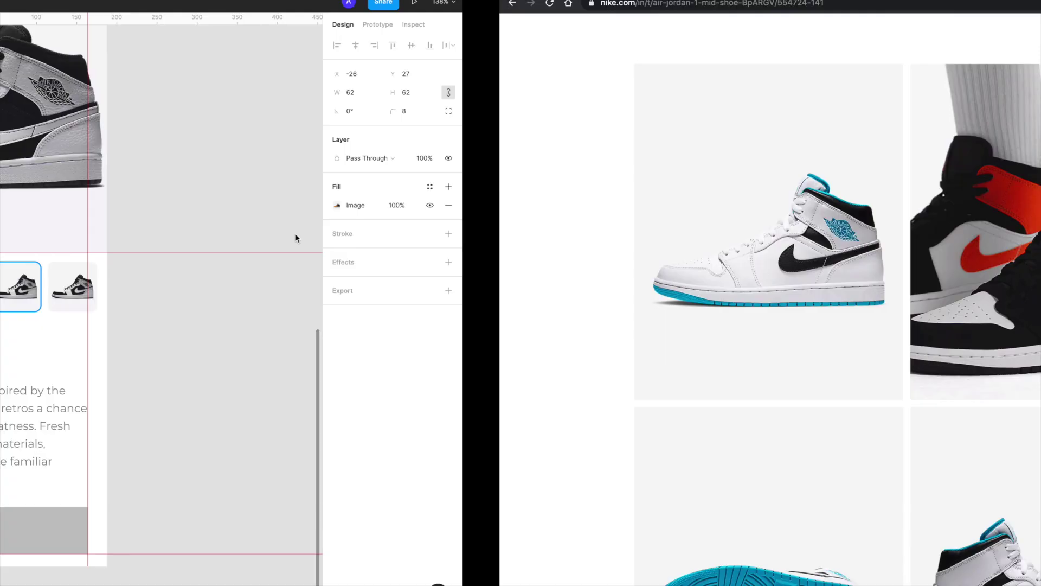
- Browse further colourways on the Nike page, copy the all-white shoe's image and paste it onto the fifth thumbnail in Figma
{"action": "key", "text": "super+Tab"}
{"action": "left_click", "coordinate": [868, 281]}
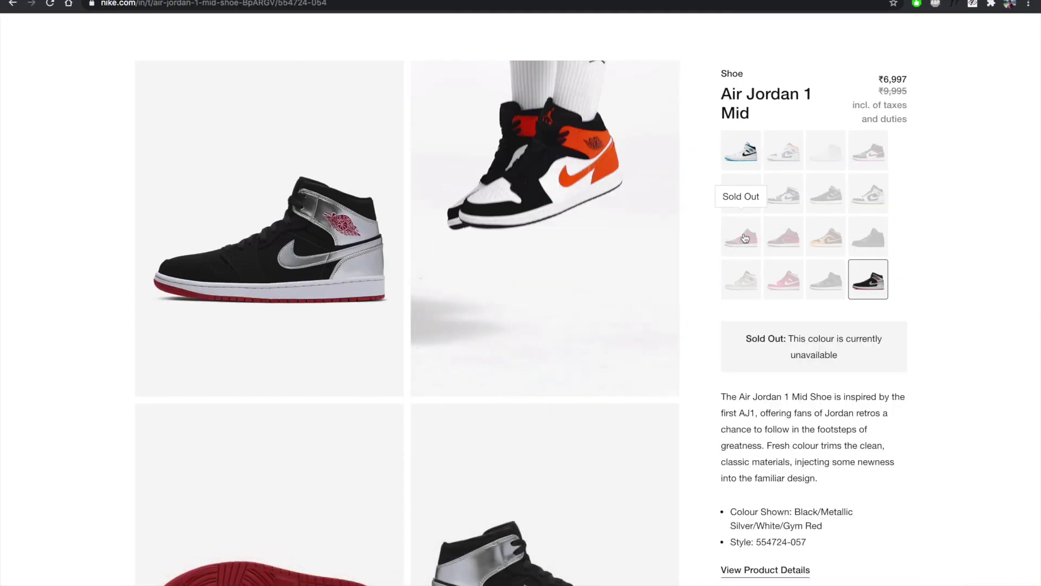
{"action": "left_click", "coordinate": [741, 236]}
{"action": "left_click", "coordinate": [783, 236]}
{"action": "left_click", "coordinate": [825, 193]}
{"action": "left_click", "coordinate": [740, 193]}
{"action": "right_click", "coordinate": [280, 196]}
{"action": "left_click", "coordinate": [303, 230]}
{"action": "key", "text": "super+Tab"}
{"action": "key", "text": "ctrl+v"}
{"action": "left_click", "coordinate": [756, 289]}
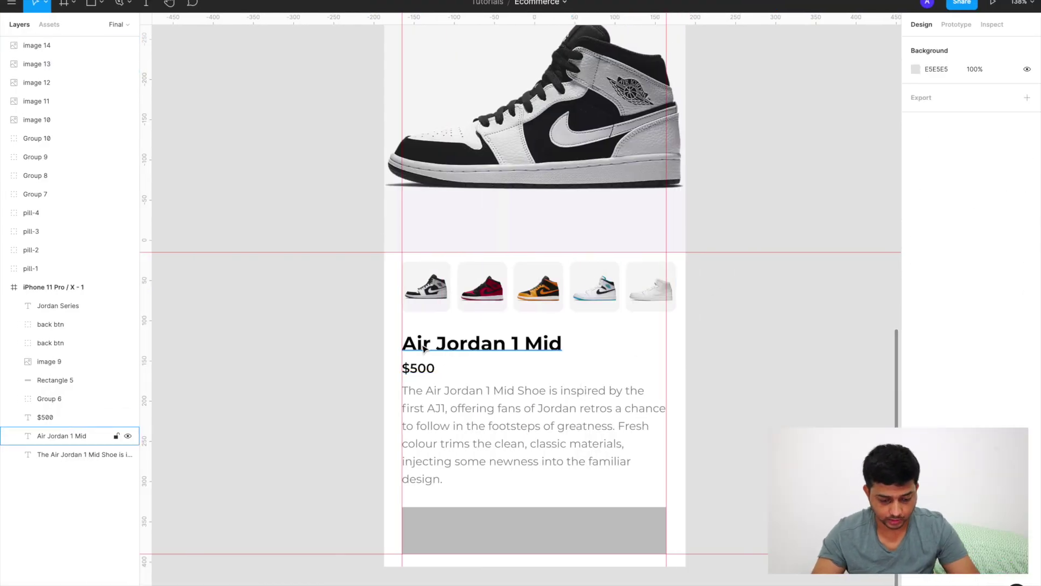
- Round the corners of the grey placeholder rectangle below the description to a radius of 12
{"action": "scroll", "coordinate": [449, 524], "scroll_direction": "down", "scroll_amount": 3}
{"action": "left_click", "coordinate": [487, 453]}
{"action": "left_click", "coordinate": [486, 453]}
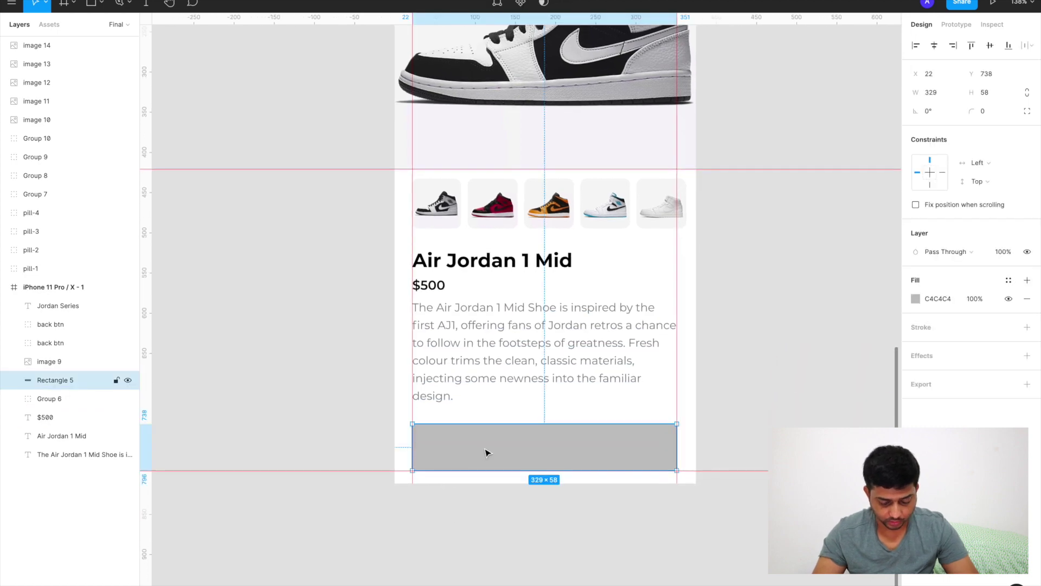
{"action": "scroll", "coordinate": [616, 428], "scroll_direction": "up", "scroll_amount": 2}
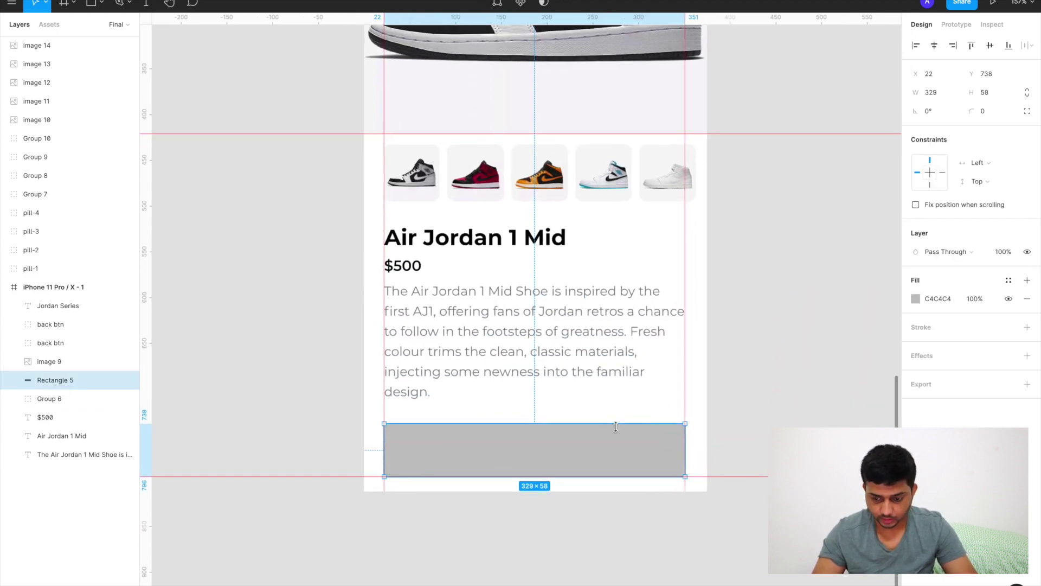
{"action": "scroll", "coordinate": [600, 468], "scroll_direction": "up", "scroll_amount": 1}
{"action": "scroll", "coordinate": [600, 468], "scroll_direction": "up", "scroll_amount": 2}
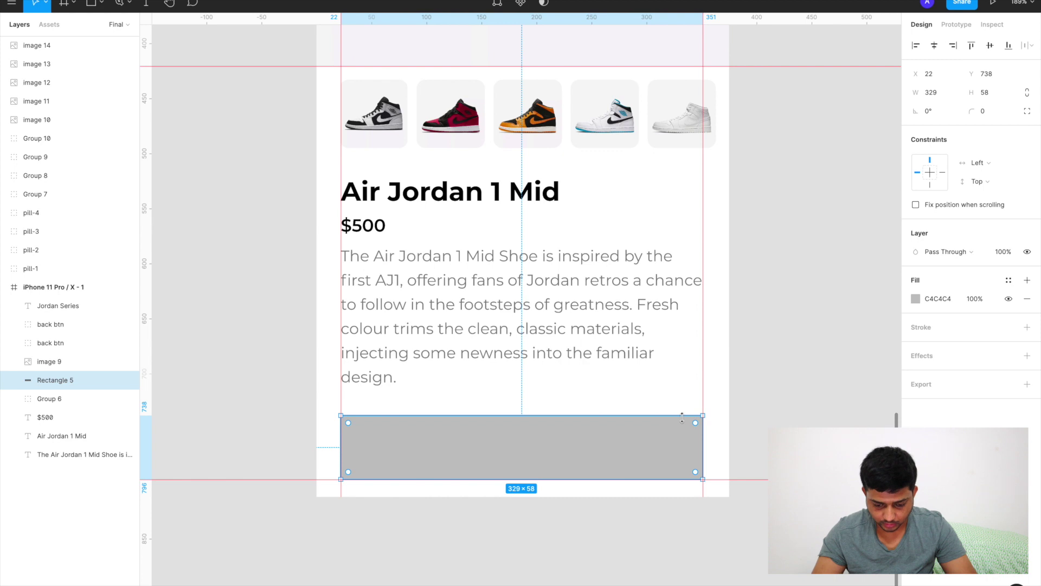
{"action": "left_click_drag", "start_coordinate": [696, 426], "coordinate": [690, 431]}
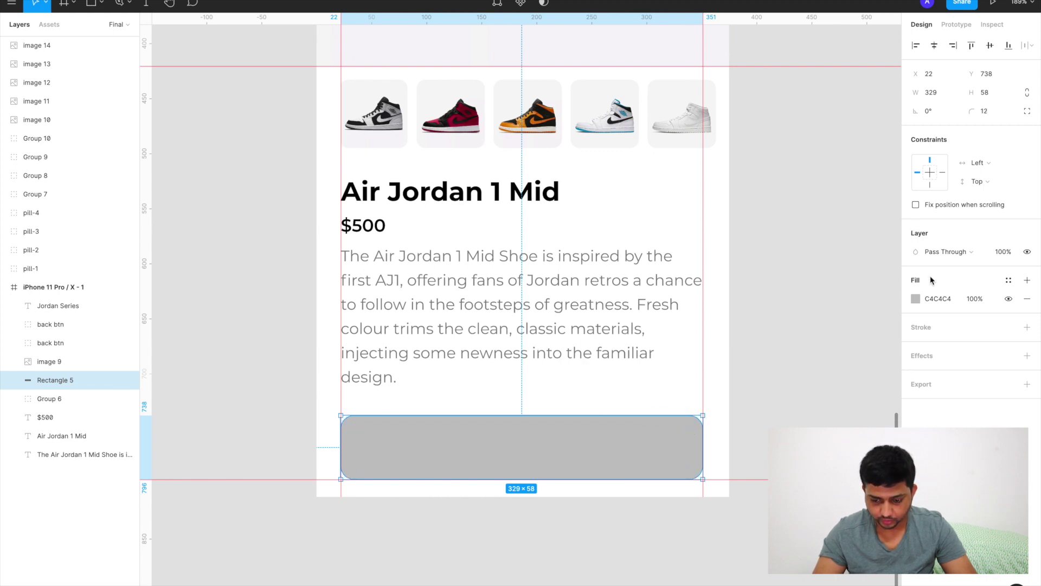
- Change the rounded rectangle's fill to solid black (000000)
{"action": "left_click", "coordinate": [917, 303]}
{"action": "left_click_drag", "start_coordinate": [807, 394], "coordinate": [761, 451]}
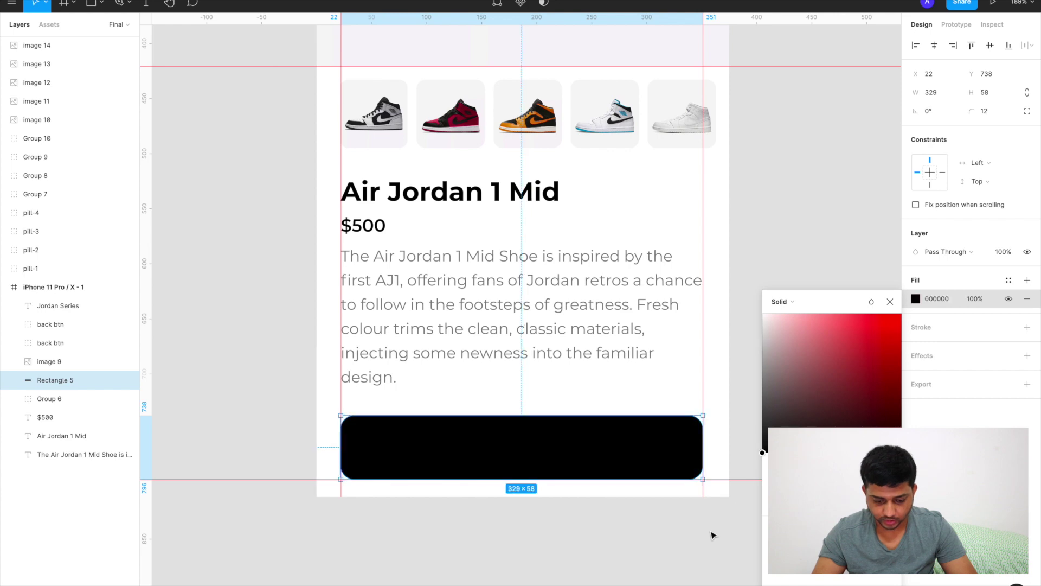
{"action": "left_click", "coordinate": [890, 302]}
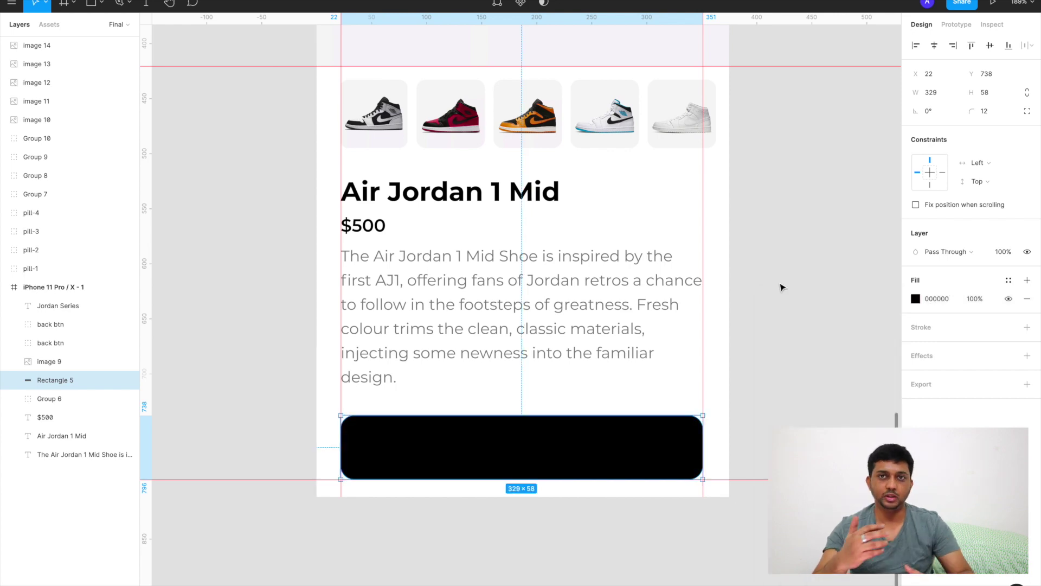
{"action": "scroll", "coordinate": [675, 324], "scroll_direction": "down", "scroll_amount": 3}
{"action": "key", "text": "ctrl+Right"}
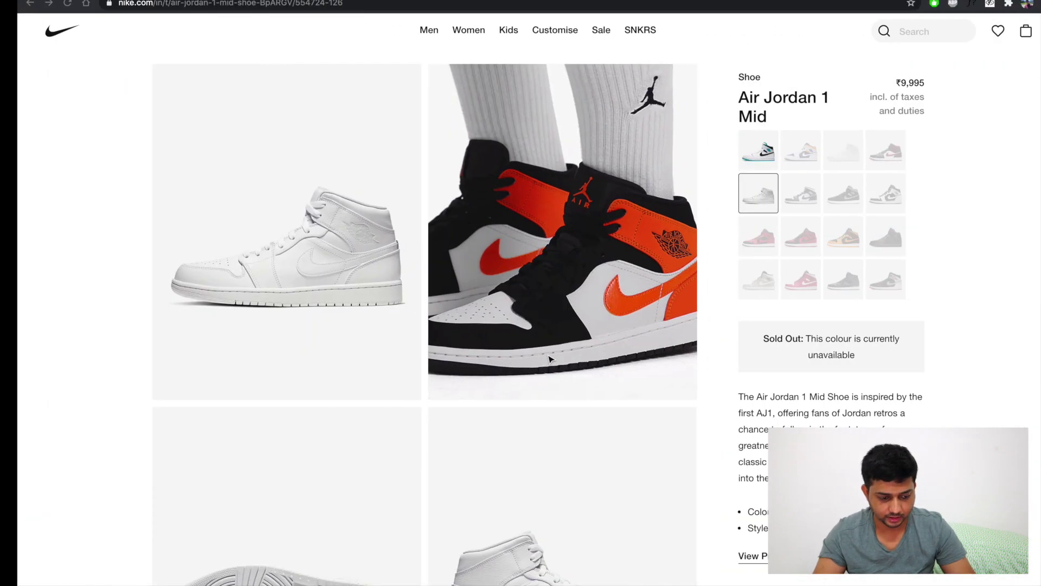
{"action": "key", "text": "ctrl+Left"}
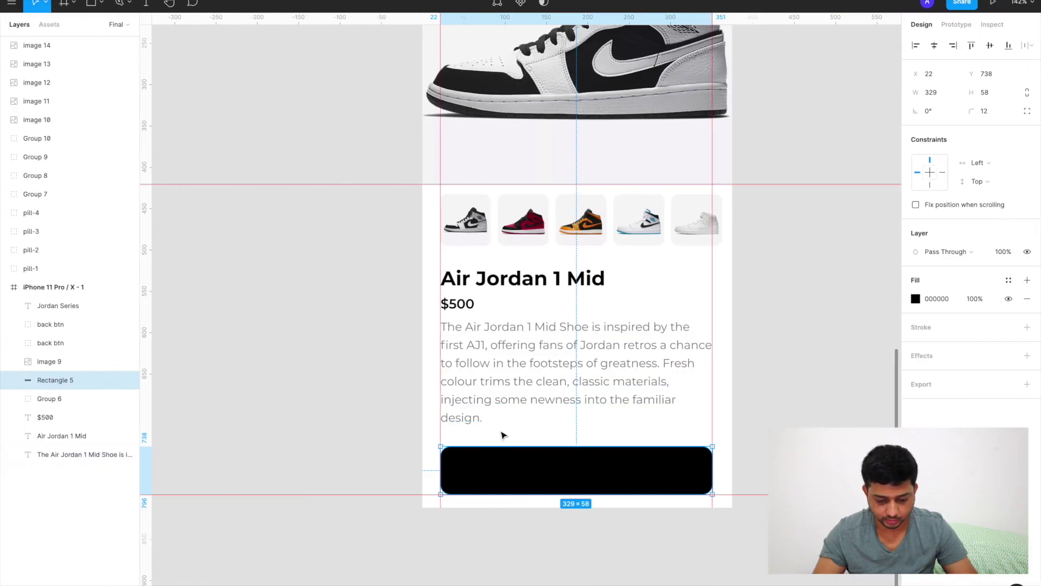
- Add the label "Add to bag" on the black button in white Montserrat Bold, size 14
{"action": "scroll", "coordinate": [511, 465], "scroll_direction": "up", "scroll_amount": 2}
{"action": "key", "text": "t"}
{"action": "left_click", "coordinate": [523, 469]}
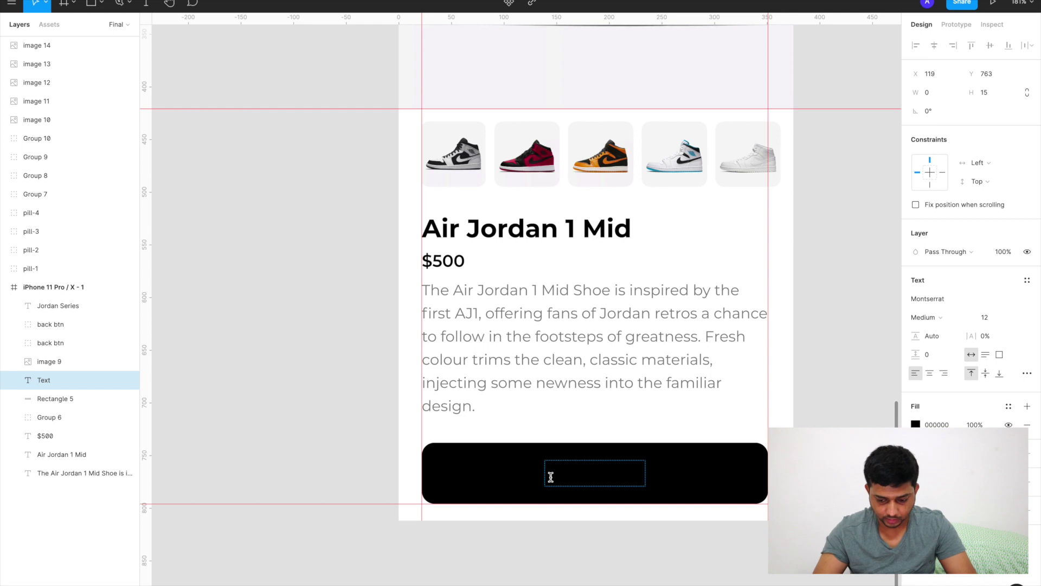
{"action": "type", "text": "Add to bag"}
{"action": "key", "text": "Escape"}
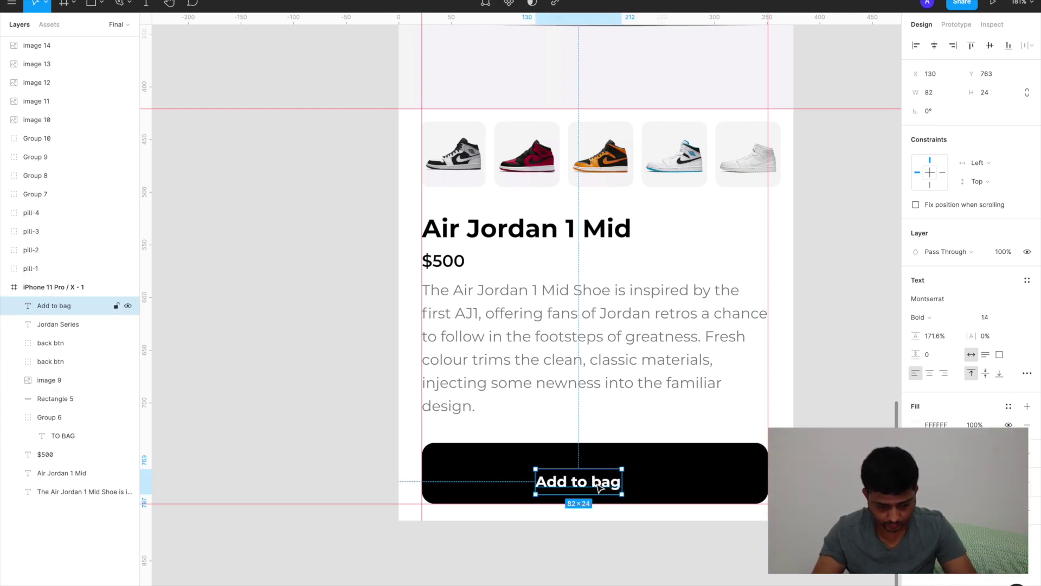
- Move the "Add to bag" label to the middle of the black button and align both on their centres
{"action": "left_click_drag", "start_coordinate": [597, 485], "coordinate": [602, 473]}
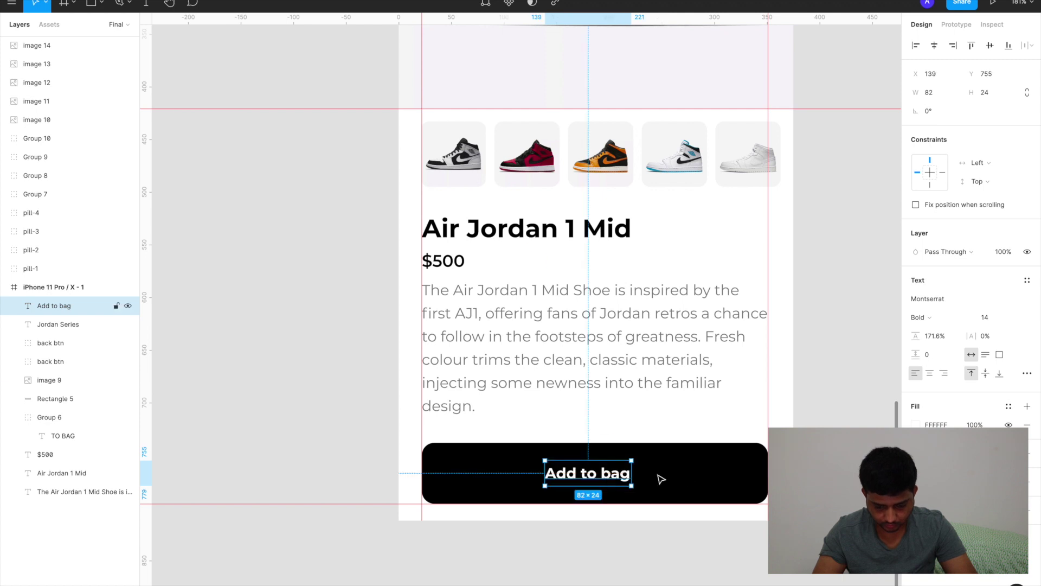
{"action": "left_click", "coordinate": [689, 480], "text": "shift"}
{"action": "left_click", "coordinate": [934, 46]}
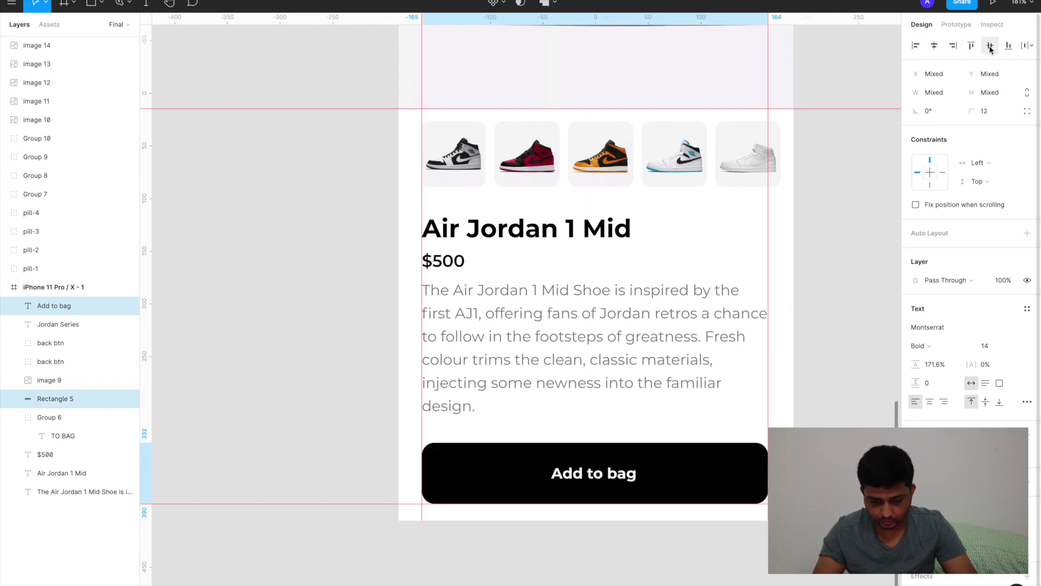
- Group the black button with its "Add to bag" label and name the group "addto bag cta"
{"action": "left_click", "coordinate": [596, 473]}
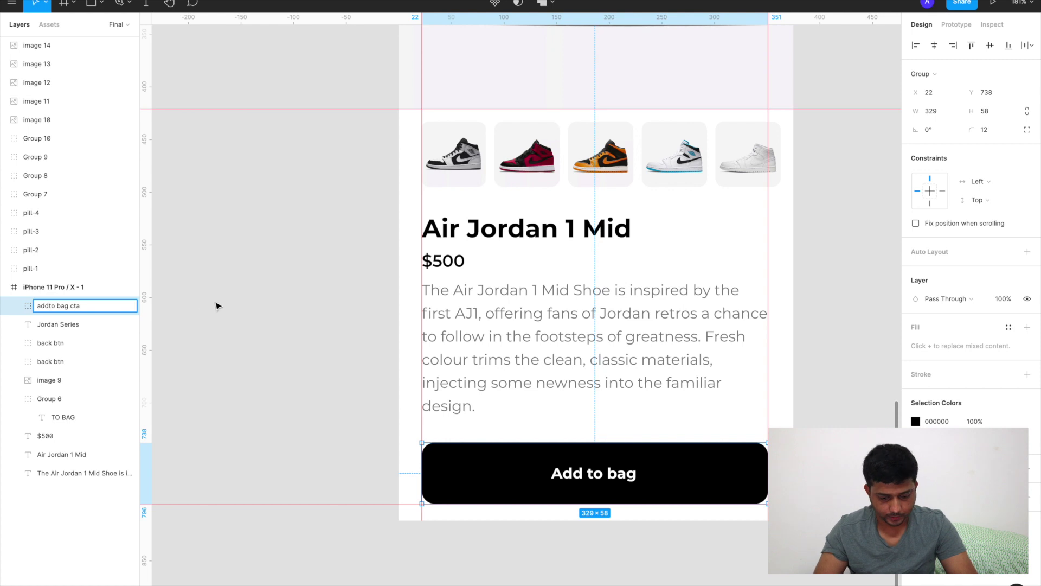
{"action": "left_click", "coordinate": [216, 306]}
{"action": "scroll", "coordinate": [216, 305], "scroll_direction": "down", "scroll_amount": 5}
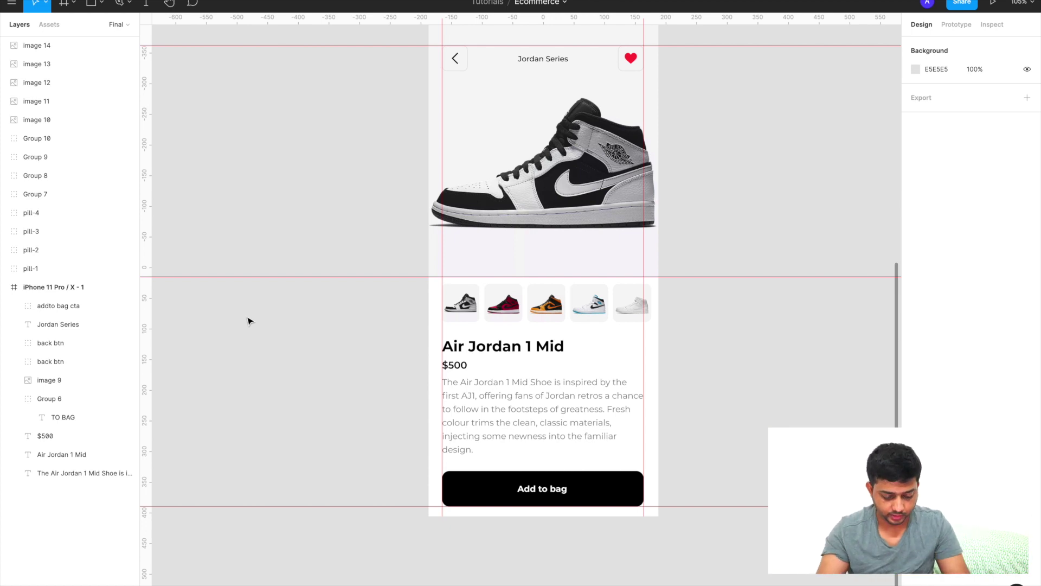
- Hide the rulers and layout guides to view the clean product page
{"action": "key", "text": "shift+r"}
{"action": "scroll", "coordinate": [247, 321], "scroll_direction": "up", "scroll_amount": 1}
{"action": "scroll", "coordinate": [247, 321], "scroll_direction": "right", "scroll_amount": 1}
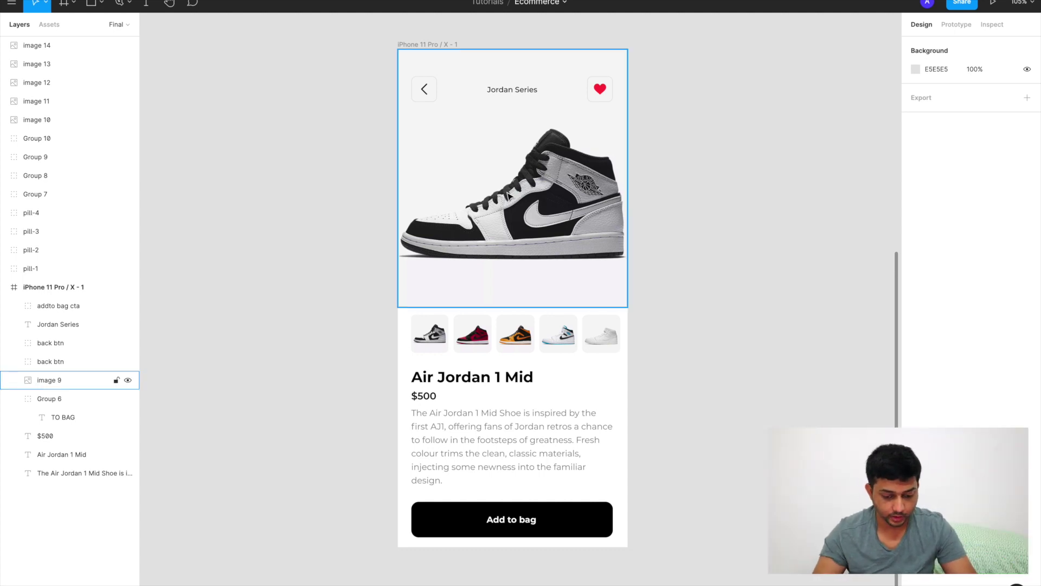
{"action": "scroll", "coordinate": [508, 195], "scroll_direction": "down", "scroll_amount": 5}
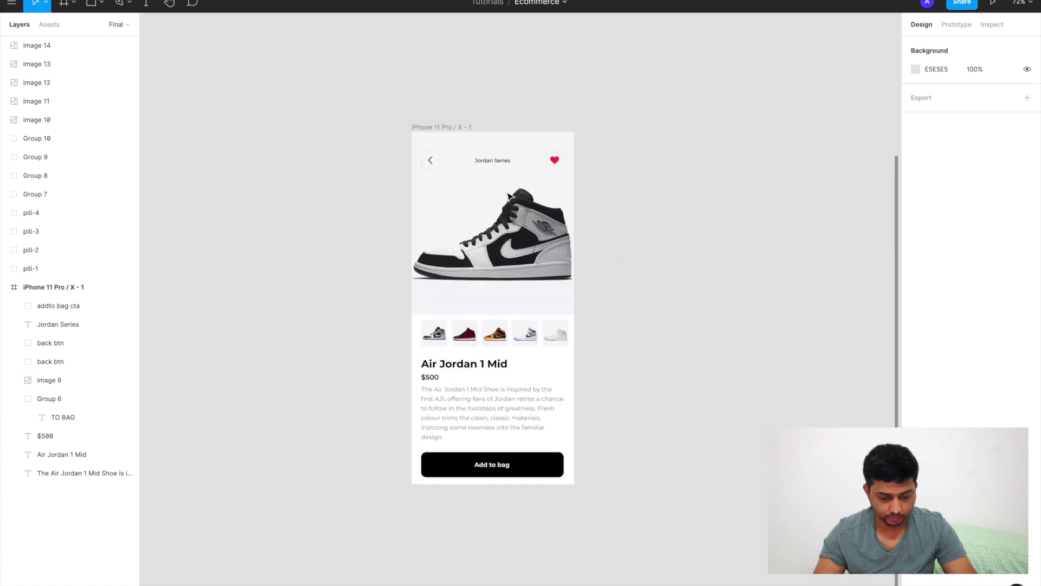
- Place the Ripple-1s-311px.gif file from the desktop onto the iPhone frame over the shoe image
{"action": "scroll", "coordinate": [508, 196], "scroll_direction": "up", "scroll_amount": 3}
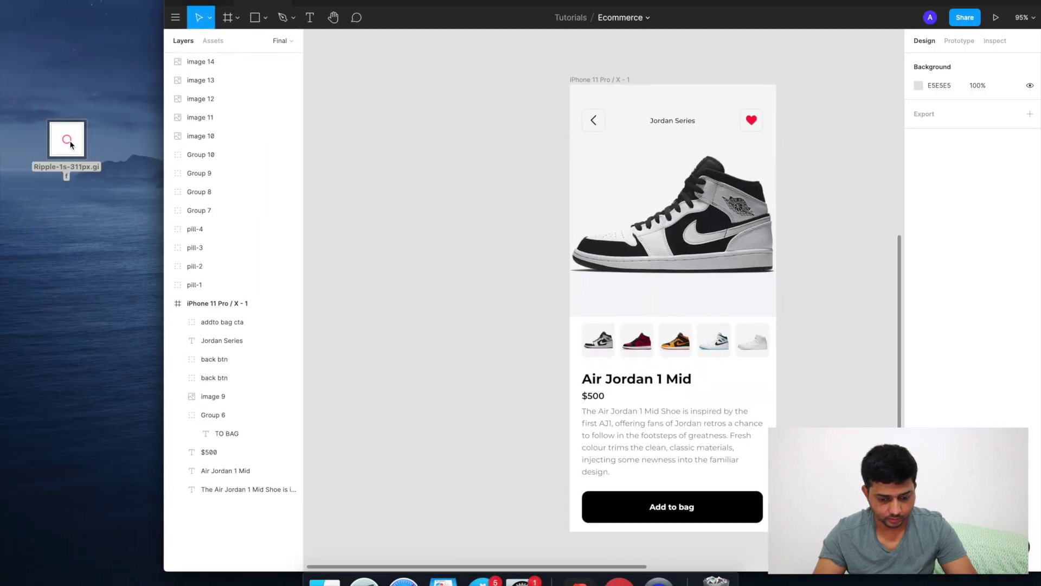
{"action": "left_click_drag", "start_coordinate": [71, 144], "coordinate": [680, 230]}
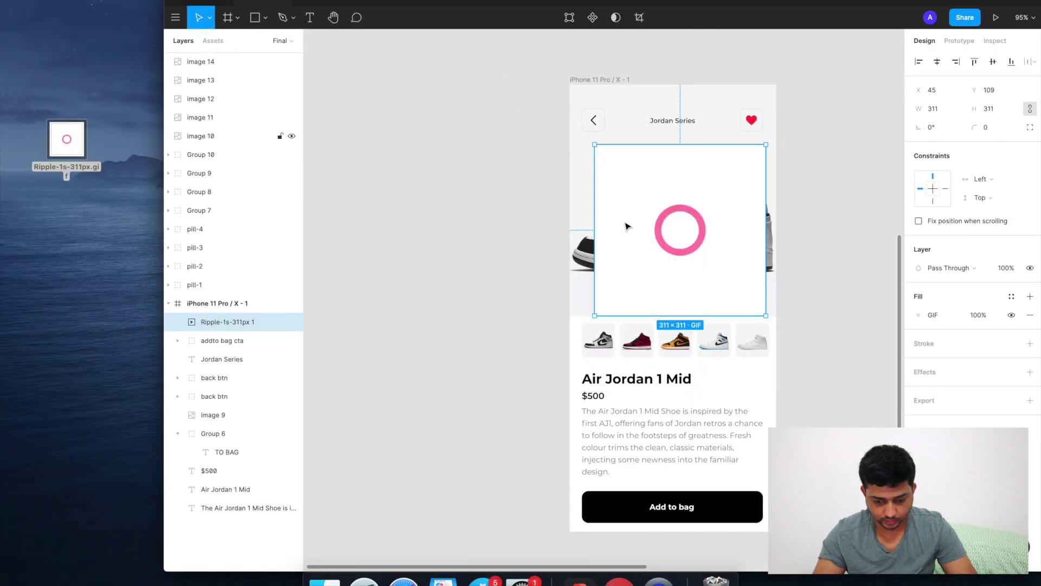
{"action": "left_click", "coordinate": [204, 2]}
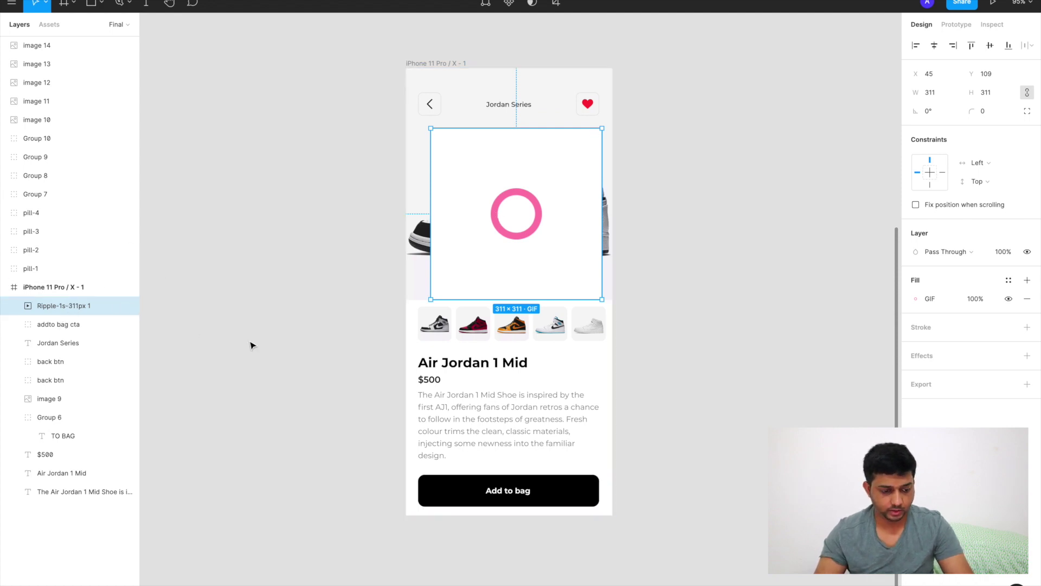
- Preview the page as a prototype to check the GIF animation, and return to the design file
{"action": "left_click", "coordinate": [992, 7]}
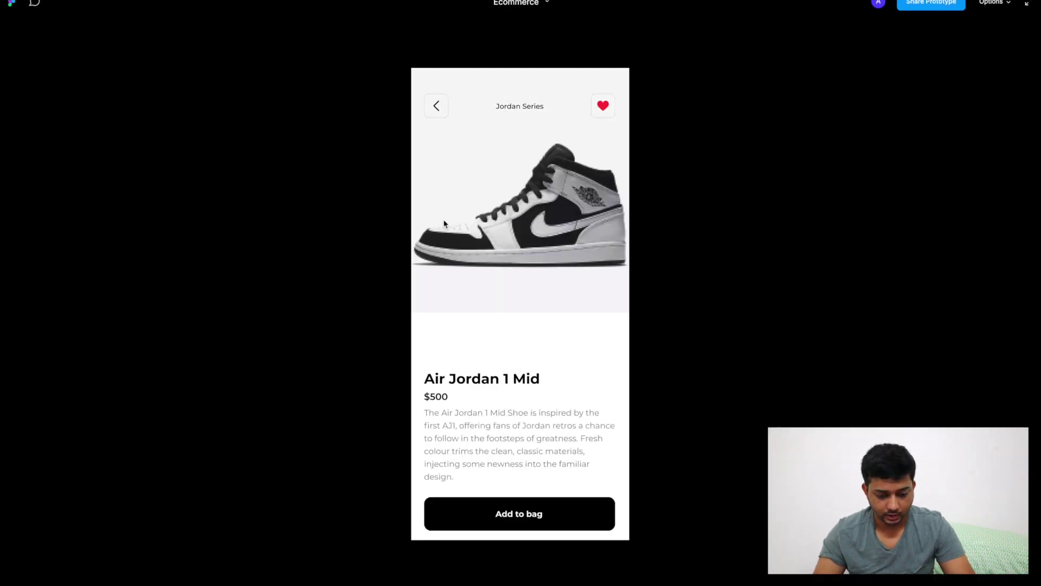
{"action": "left_click", "coordinate": [539, 237]}
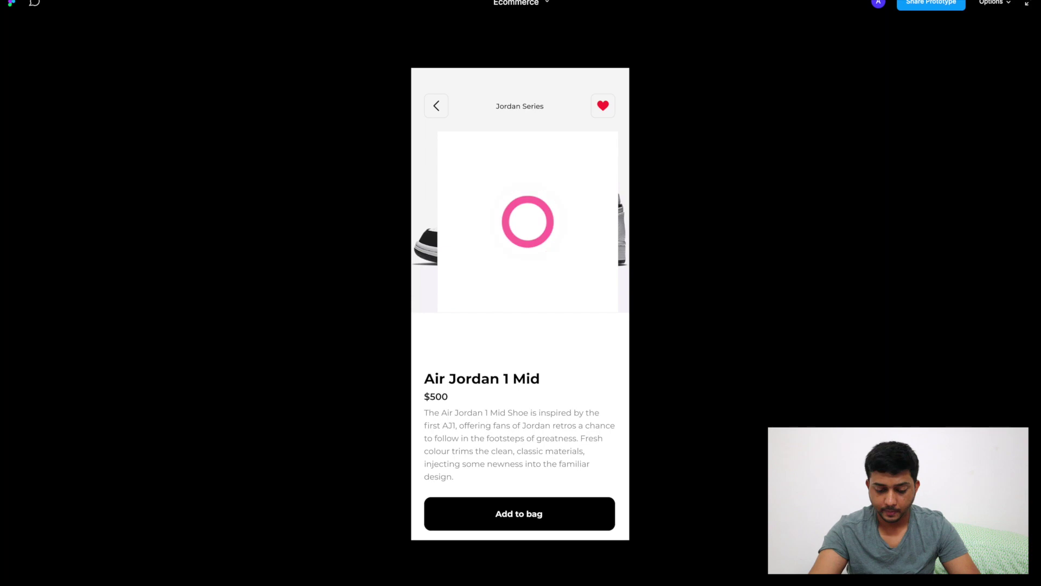
{"action": "key", "text": "ctrl+w"}
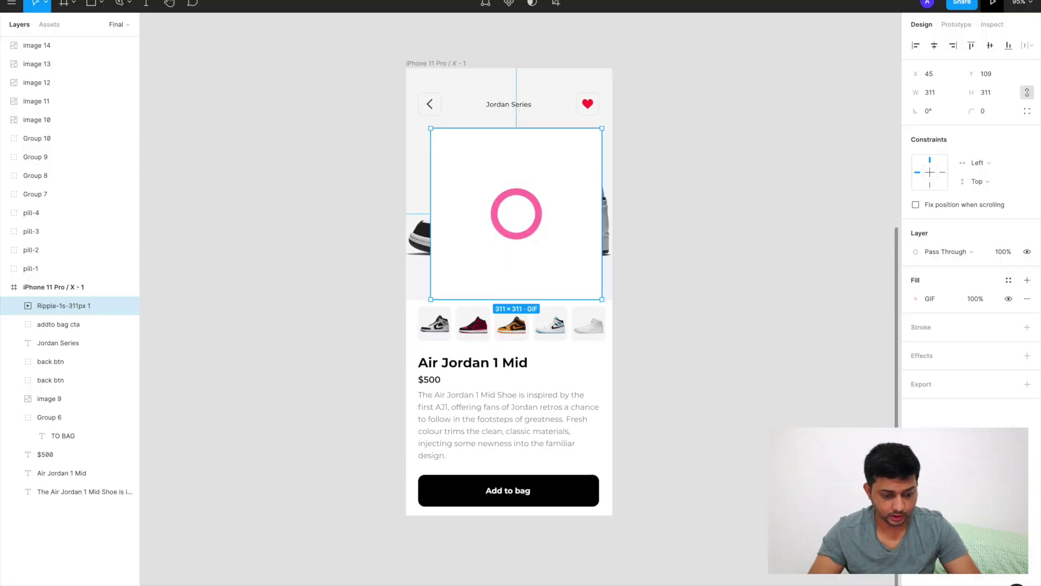
- Set the ripple GIF's layer blend mode to Multiply
{"action": "scroll", "coordinate": [462, 233], "scroll_direction": "right", "scroll_amount": 2}
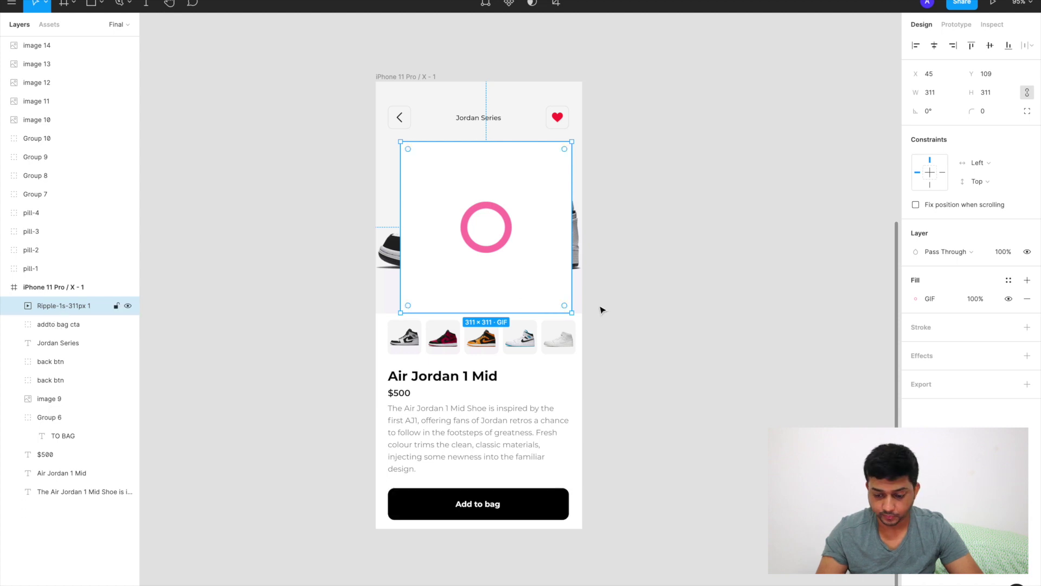
{"action": "left_click", "coordinate": [951, 253]}
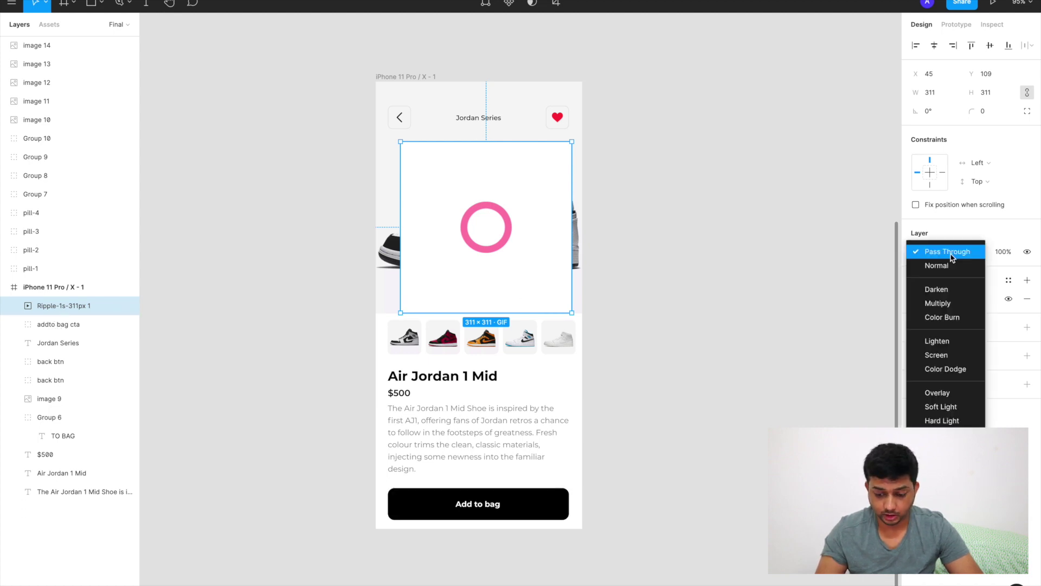
{"action": "left_click", "coordinate": [942, 303]}
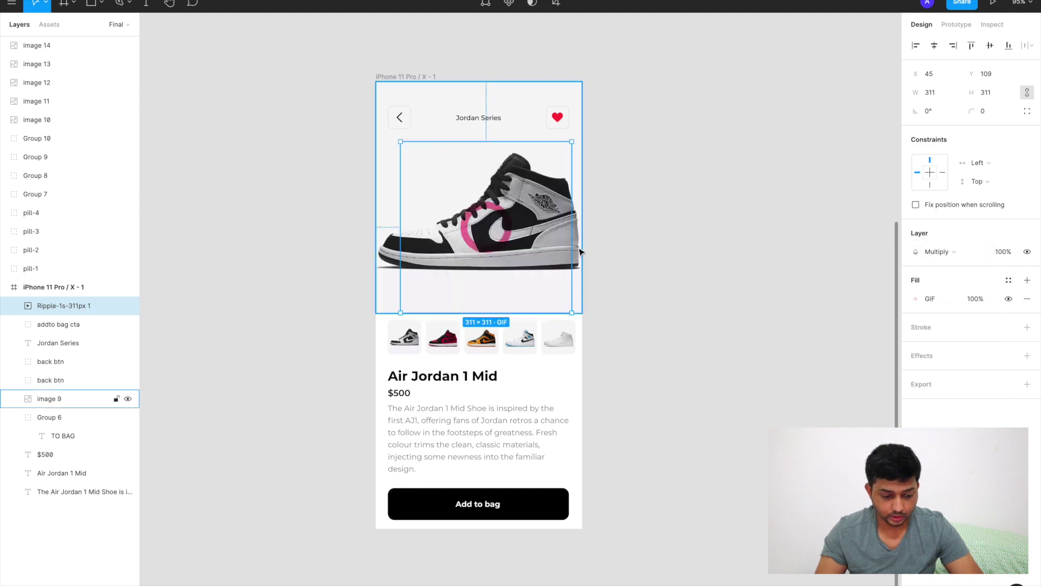
- Shrink the ripple GIF to 77 × 77, place it on the sole at the shoe's heel and preview the prototype
{"action": "scroll", "coordinate": [499, 242], "scroll_direction": "up", "scroll_amount": 3}
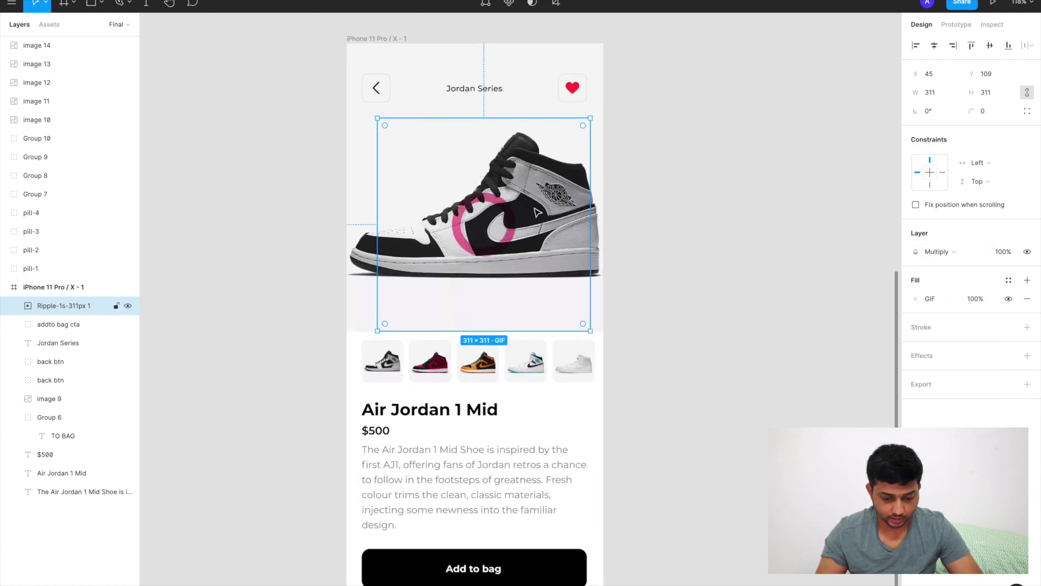
{"action": "left_click_drag", "start_coordinate": [589, 120], "coordinate": [638, 278]}
{"action": "scroll", "coordinate": [480, 251], "scroll_direction": "up", "scroll_amount": 5}
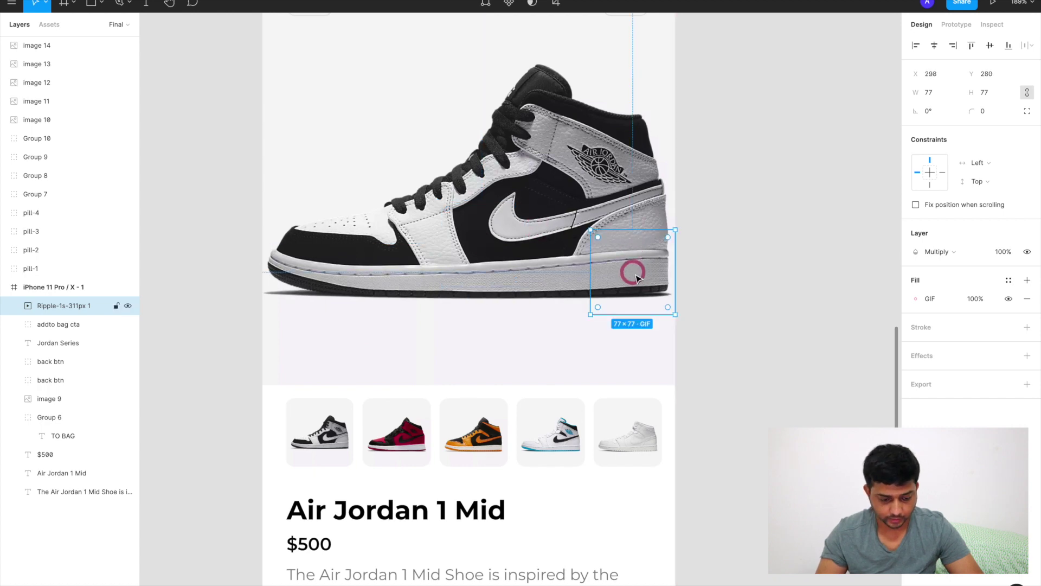
{"action": "left_click", "coordinate": [736, 274]}
{"action": "left_click", "coordinate": [639, 272]}
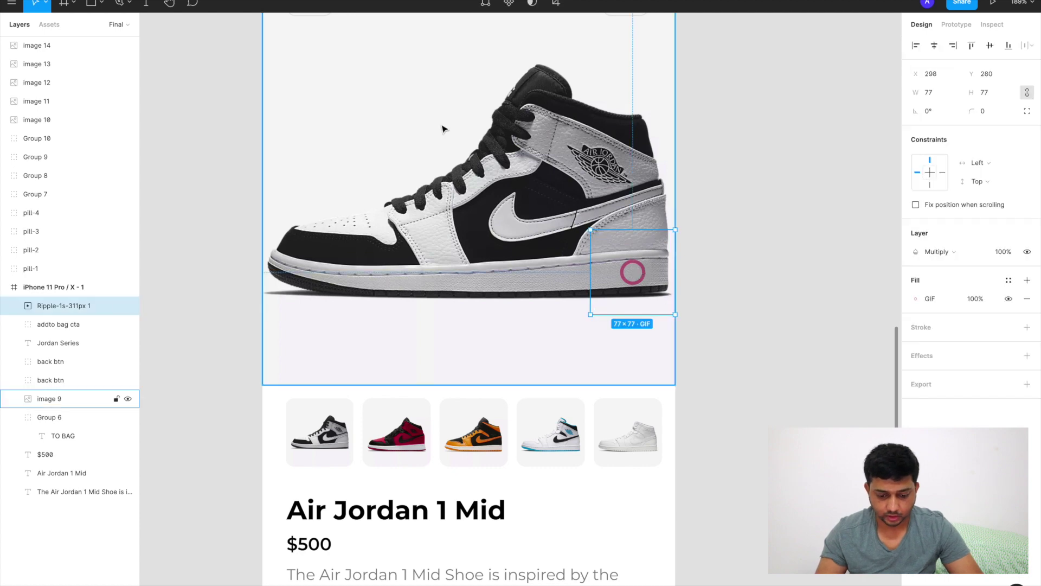
{"action": "left_click", "coordinate": [992, 3]}
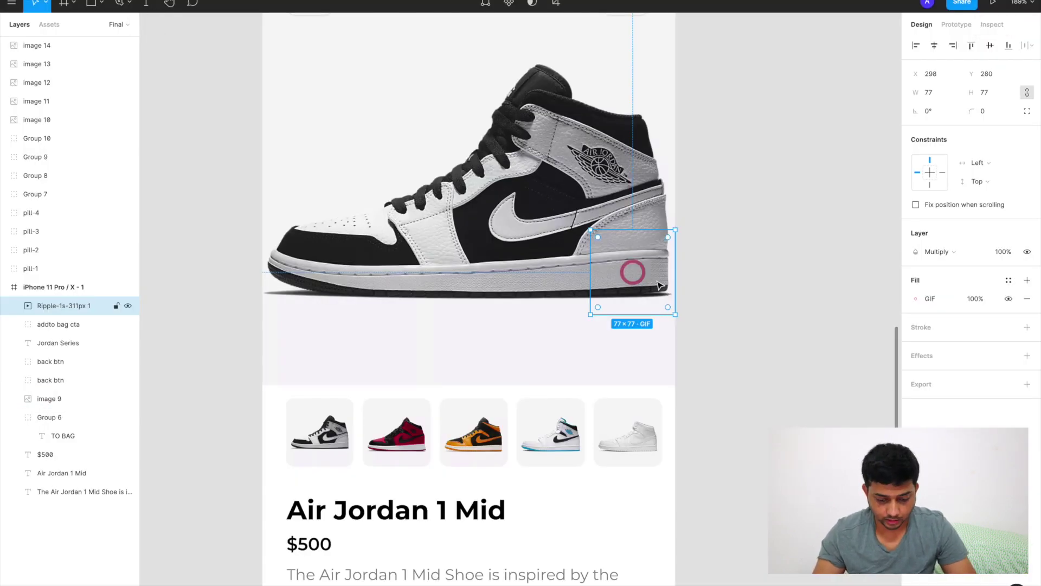
- Draw a 14 × 14 circle and centre it inside the ripple ring on the heel
{"action": "scroll", "coordinate": [659, 285], "scroll_direction": "up", "scroll_amount": 3}
{"action": "key", "text": "o"}
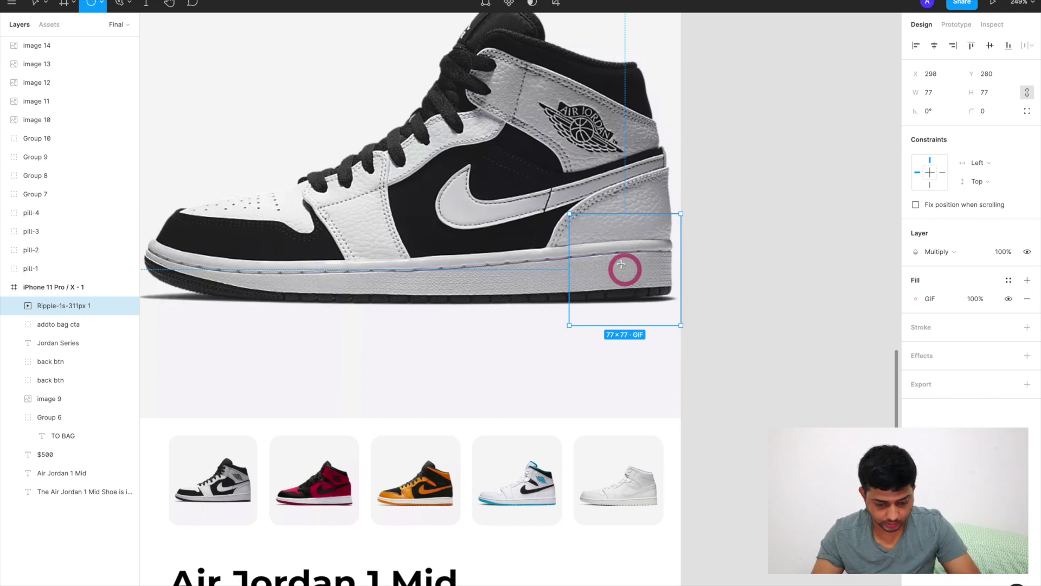
{"action": "left_click_drag", "start_coordinate": [616, 259], "coordinate": [624, 268]}
{"action": "scroll", "coordinate": [626, 269], "scroll_direction": "up", "scroll_amount": 3}
{"action": "left_click", "coordinate": [995, 92]}
{"action": "type", "text": "12"}
{"action": "key", "text": "Return"}
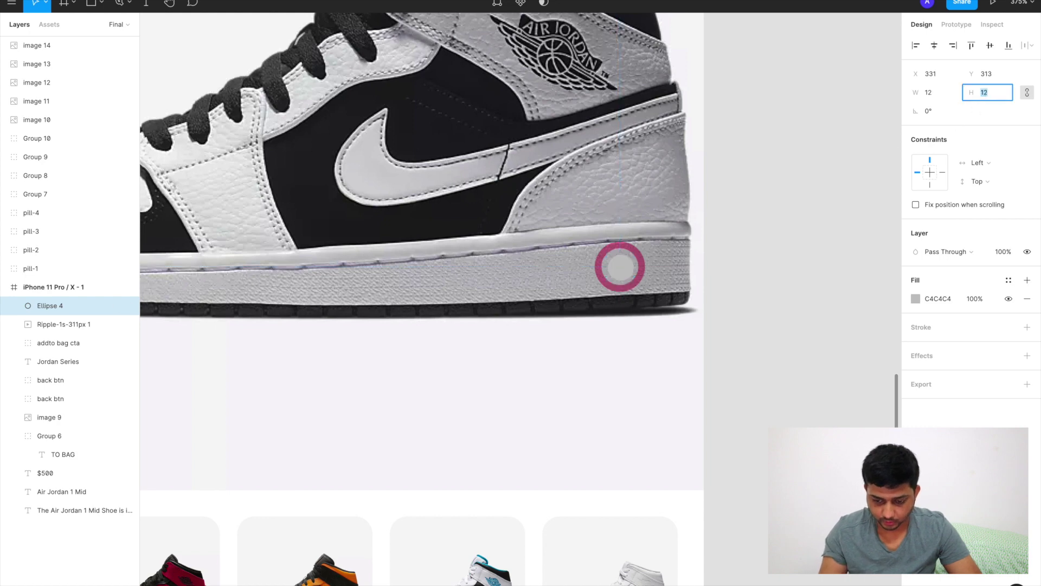
{"action": "key", "text": "Up"}
{"action": "left_click_drag", "start_coordinate": [623, 268], "coordinate": [621, 265]}
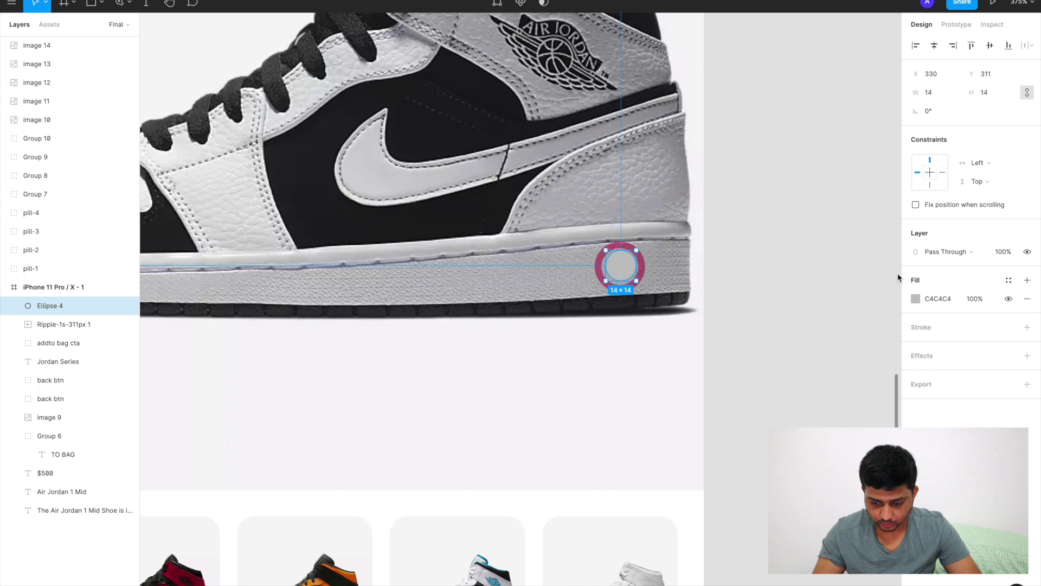
- Change the small circle's fill from grey to the pinkish red FF2E6C
{"action": "left_click", "coordinate": [914, 299]}
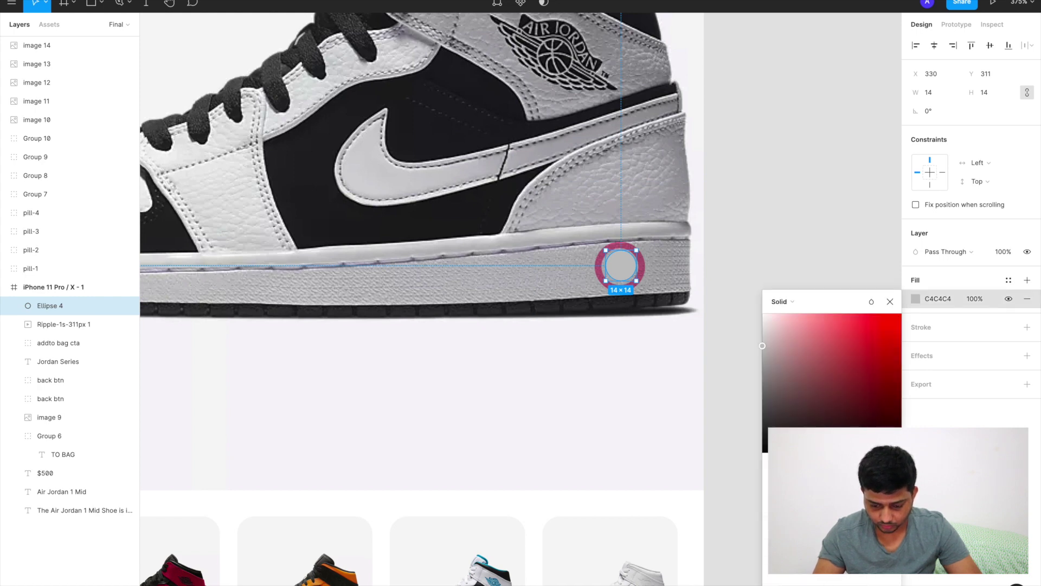
{"action": "left_click_drag", "start_coordinate": [772, 462], "coordinate": [873, 463]}
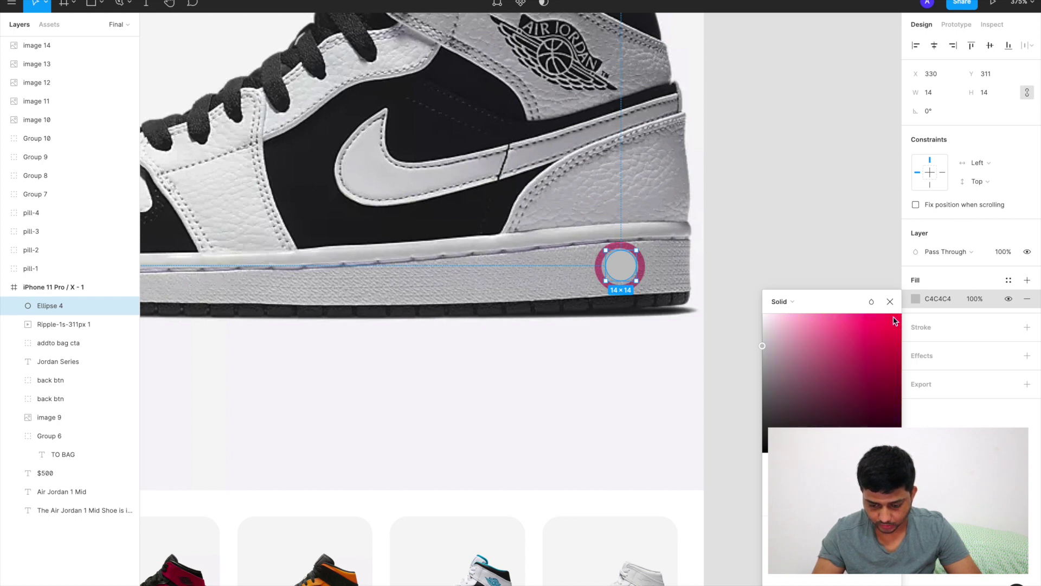
{"action": "left_click_drag", "start_coordinate": [890, 340], "coordinate": [879, 314]}
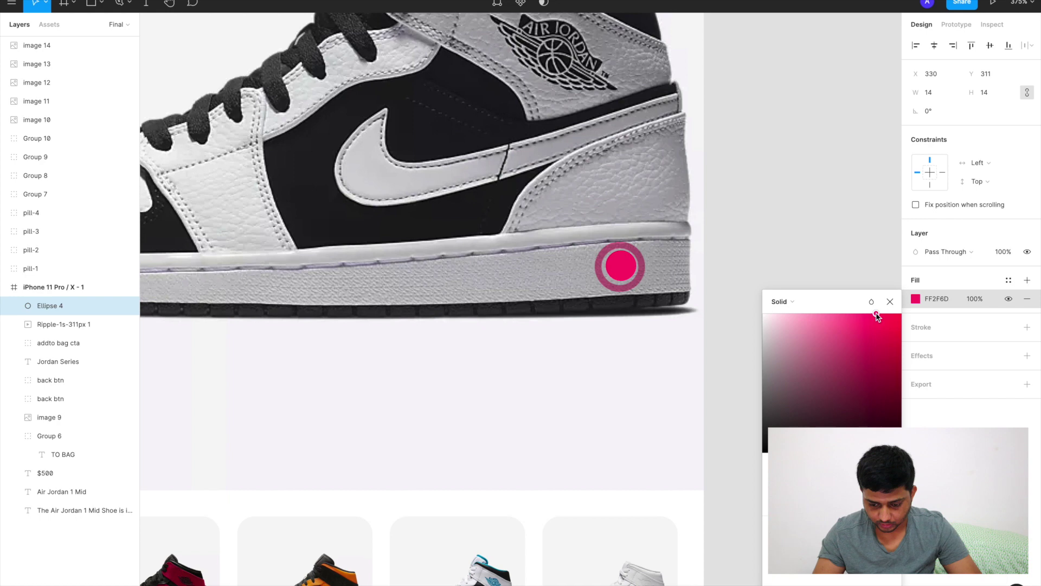
{"action": "left_click", "coordinate": [890, 301]}
{"action": "left_click", "coordinate": [779, 291]}
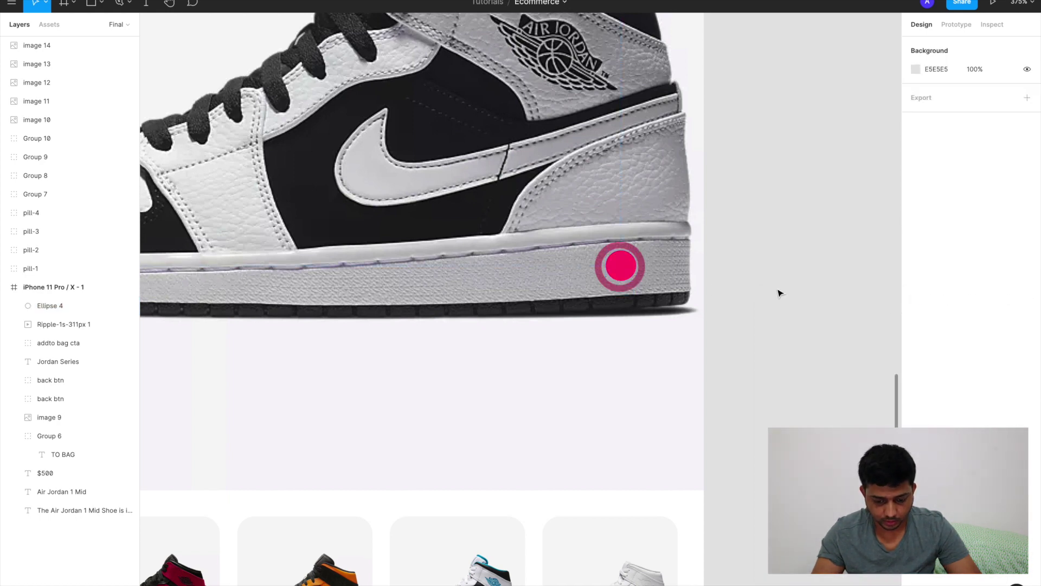
- Enlarge the ripple GIF to 86 × 86 and move it so its ring is centred around the pink circle
{"action": "left_click", "coordinate": [614, 222]}
{"action": "left_click_drag", "start_coordinate": [536, 182], "coordinate": [516, 163]}
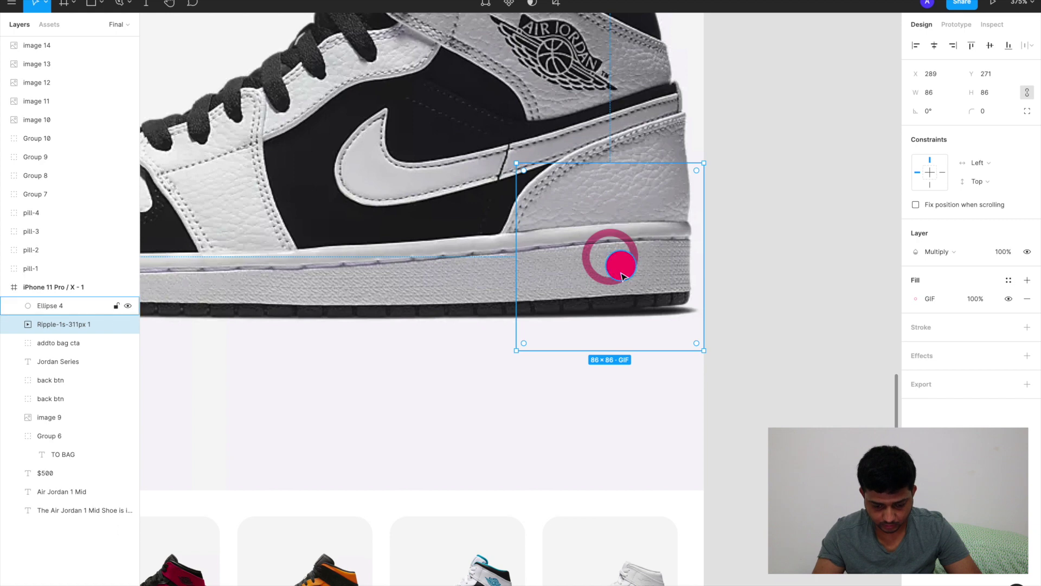
{"action": "left_click_drag", "start_coordinate": [622, 277], "coordinate": [629, 279]}
{"action": "left_click", "coordinate": [773, 267]}
{"action": "scroll", "coordinate": [775, 269], "scroll_direction": "down", "scroll_amount": 3}
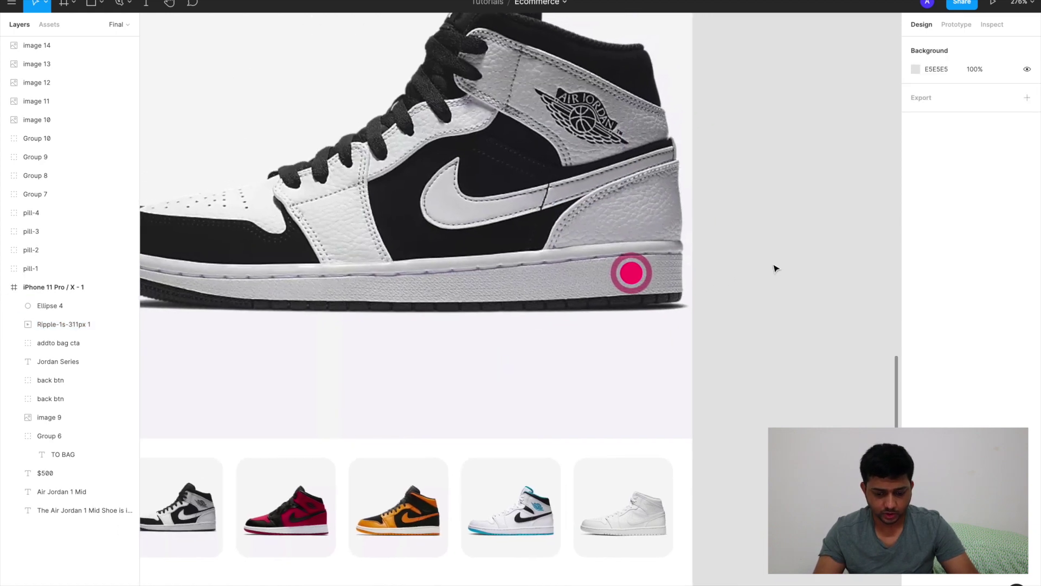
- Group the pink circle with the ripple GIF and name the group "ripple effect"
{"action": "left_click", "coordinate": [632, 272]}
{"action": "left_click", "coordinate": [657, 262], "text": "shift"}
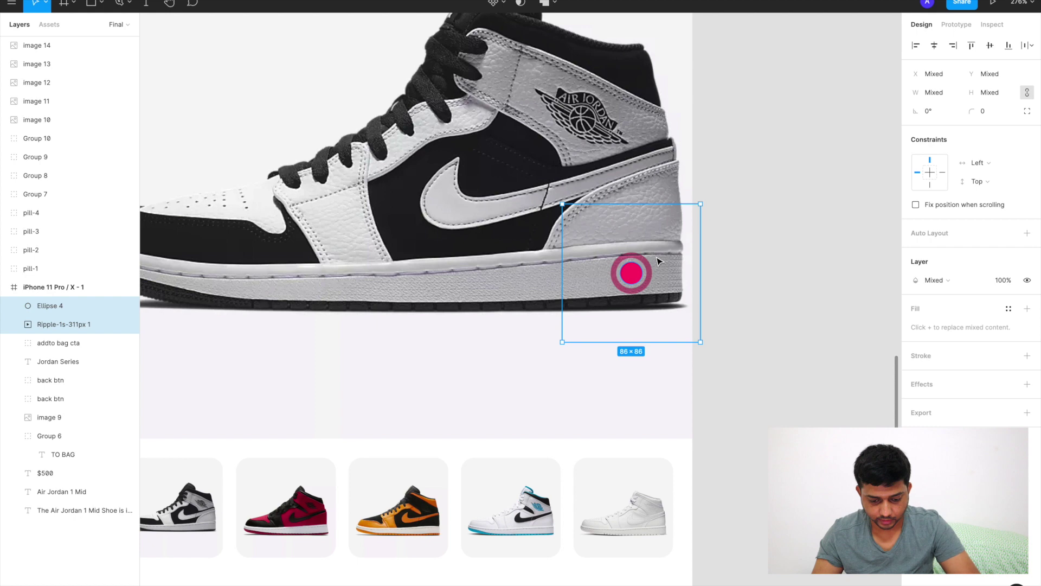
{"action": "key", "text": "ctrl+g"}
{"action": "double_click", "coordinate": [57, 307]}
{"action": "type", "text": "ripple e"}
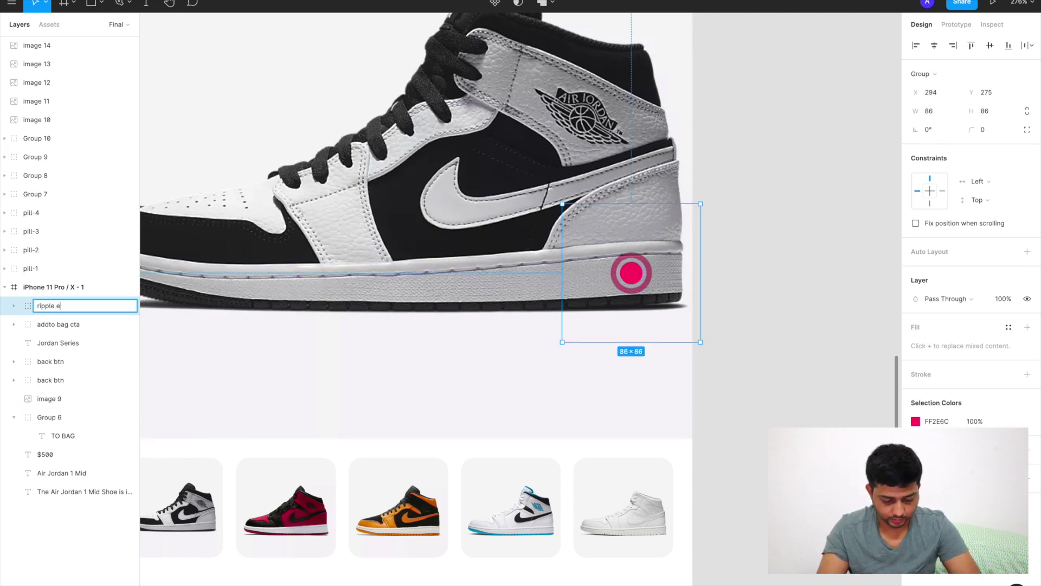
{"action": "type", "text": "ffect"}
{"action": "key", "text": "Return"}
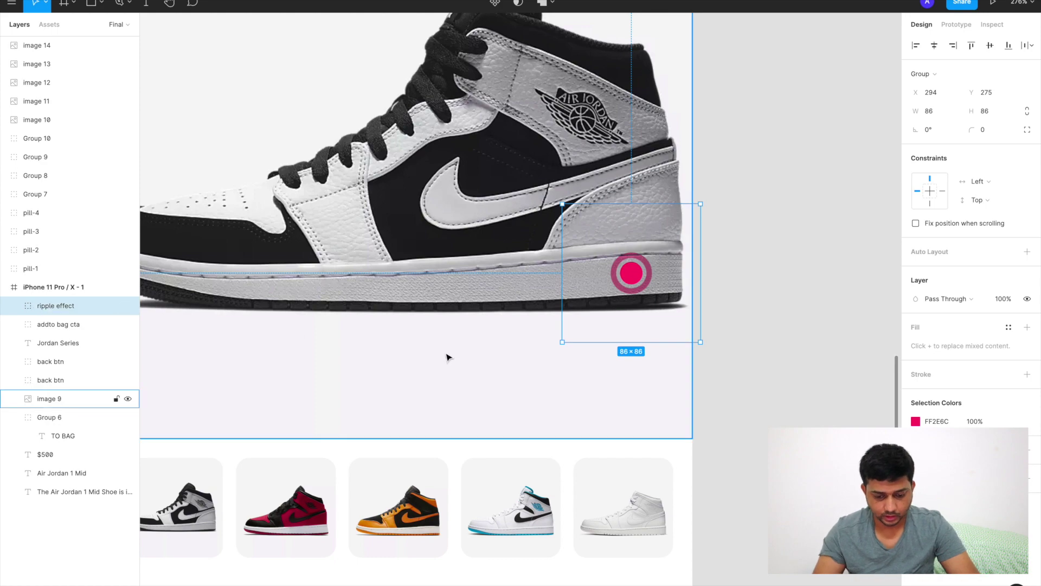
- Enlarge the GIF inside the "ripple effect" group to 110 × 110 and recentre its ring around the pink circle
{"action": "scroll", "coordinate": [446, 357], "scroll_direction": "down", "scroll_amount": 3}
{"action": "scroll", "coordinate": [488, 347], "scroll_direction": "left", "scroll_amount": 2}
{"action": "left_click", "coordinate": [711, 298]}
{"action": "left_click", "coordinate": [630, 300]}
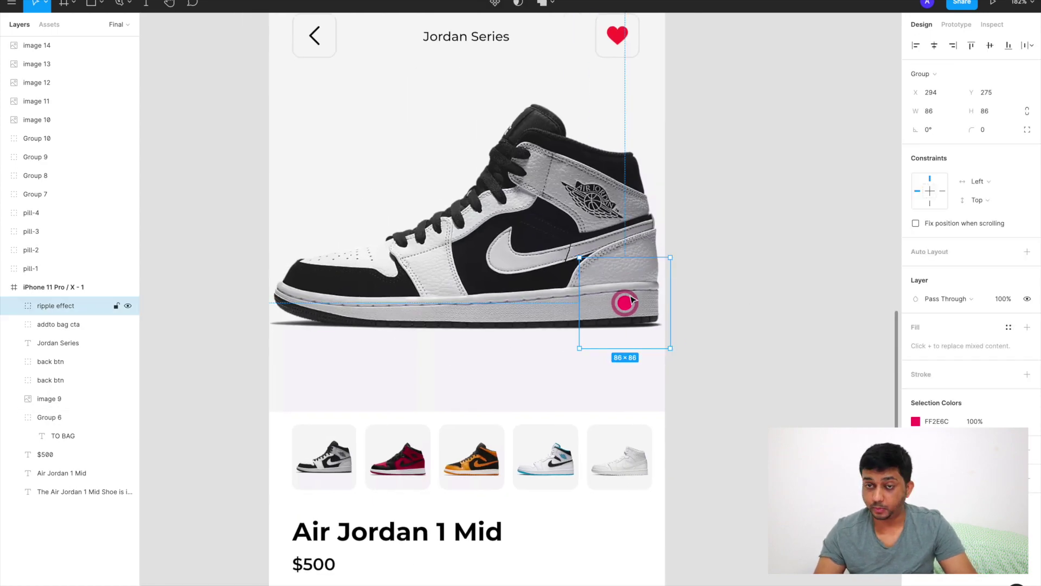
{"action": "scroll", "coordinate": [631, 300], "scroll_direction": "up", "scroll_amount": 3}
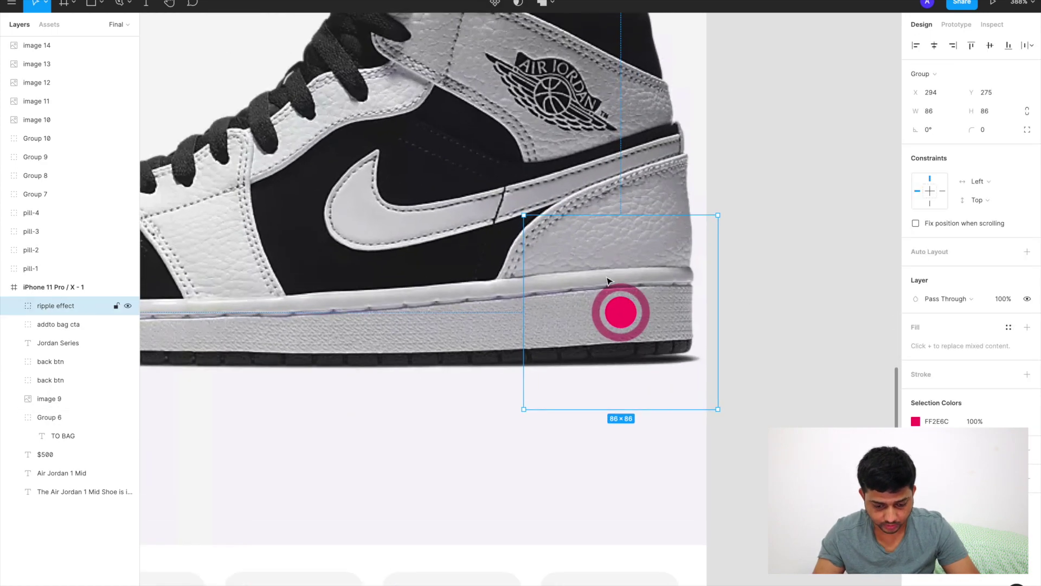
{"action": "double_click", "coordinate": [621, 326]}
{"action": "left_click", "coordinate": [540, 233]}
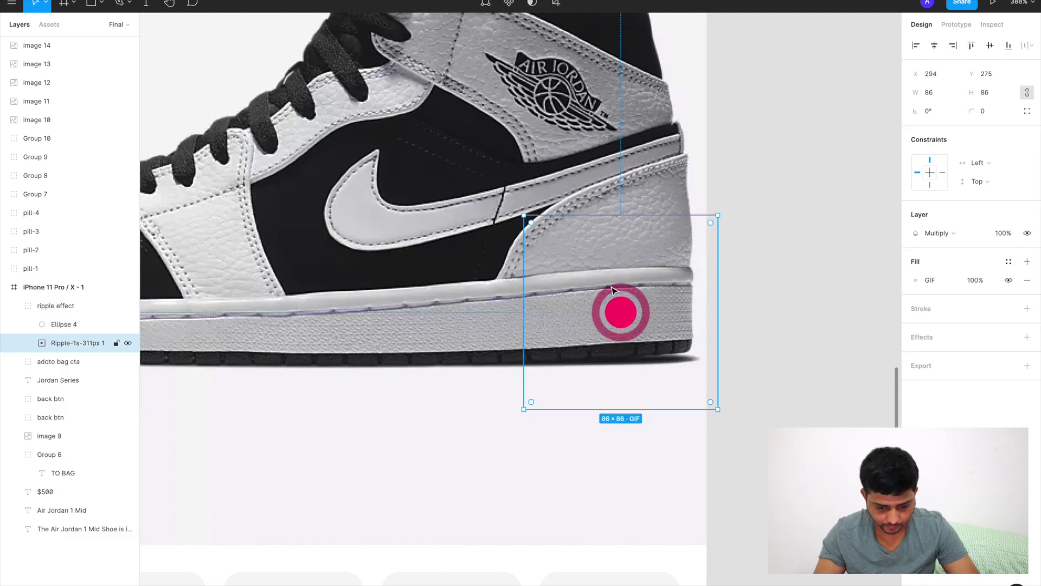
{"action": "left_click_drag", "start_coordinate": [525, 215], "coordinate": [470, 161]}
{"action": "left_click_drag", "start_coordinate": [592, 282], "coordinate": [618, 311]}
{"action": "scroll", "coordinate": [618, 311], "scroll_direction": "down", "scroll_amount": 3}
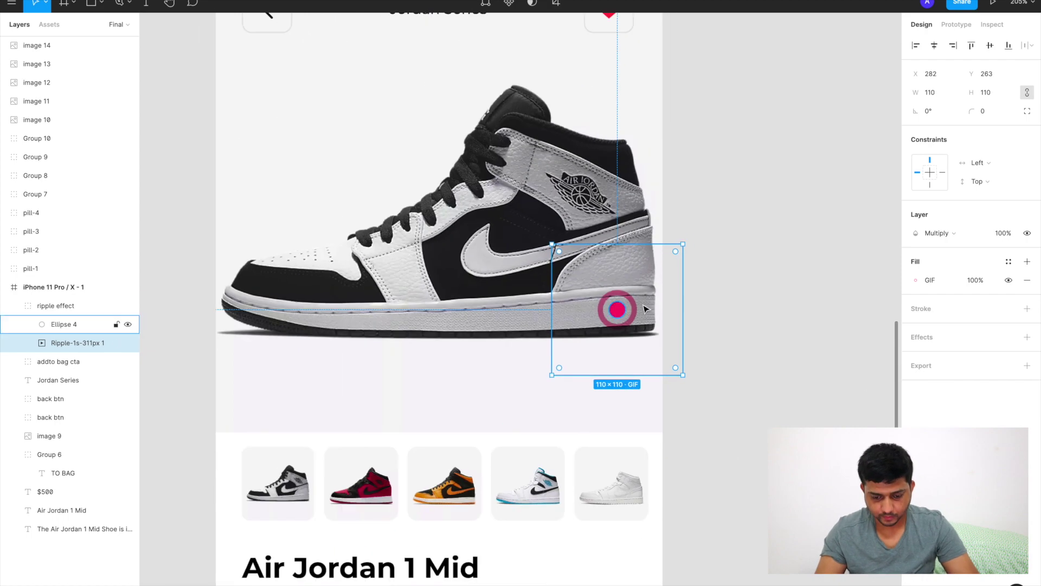
- Select the whole "ripple effect" group and collapse it in the layer list
{"action": "left_click", "coordinate": [774, 302]}
{"action": "scroll", "coordinate": [775, 304], "scroll_direction": "down", "scroll_amount": 3}
{"action": "left_click", "coordinate": [618, 303]}
{"action": "left_click", "coordinate": [655, 308]}
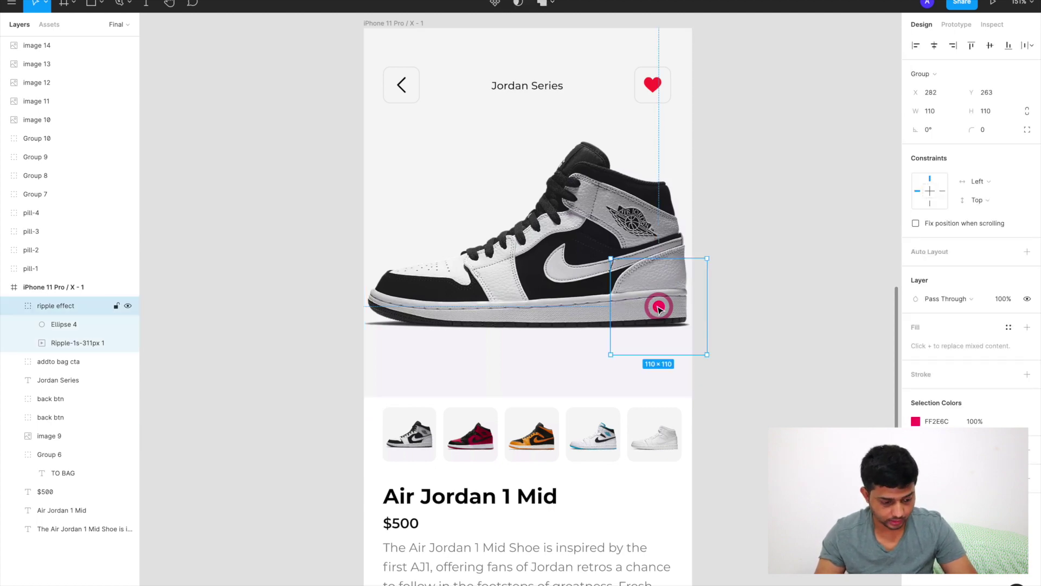
{"action": "left_click", "coordinate": [11, 307]}
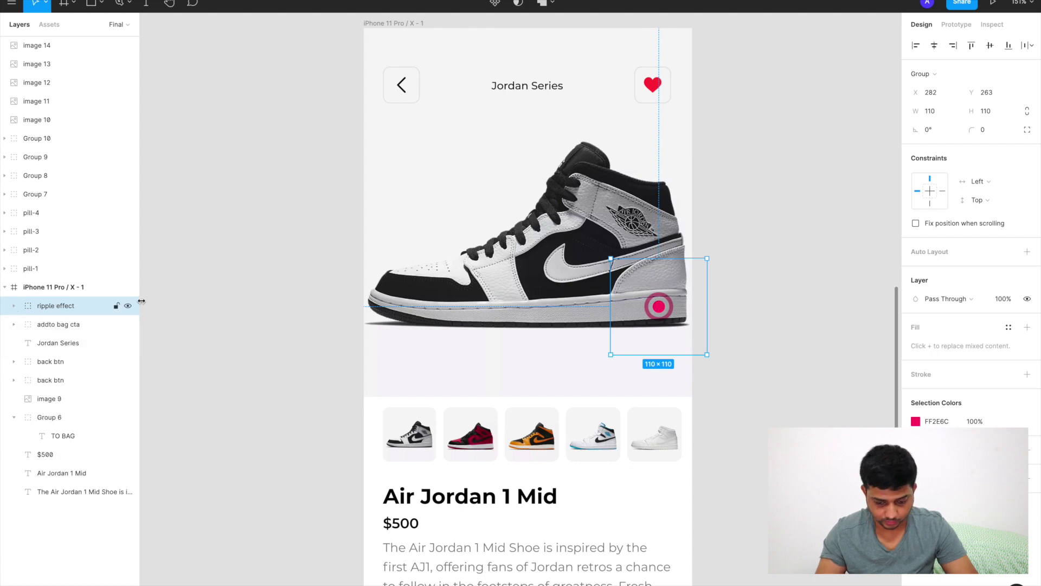
- Duplicate the ripple effect group onto the shoe's toe, laces, wings logo and tongue, and shift the heel hotspot slightly inward along the sole
{"action": "left_click_drag", "start_coordinate": [655, 307], "coordinate": [582, 156]}
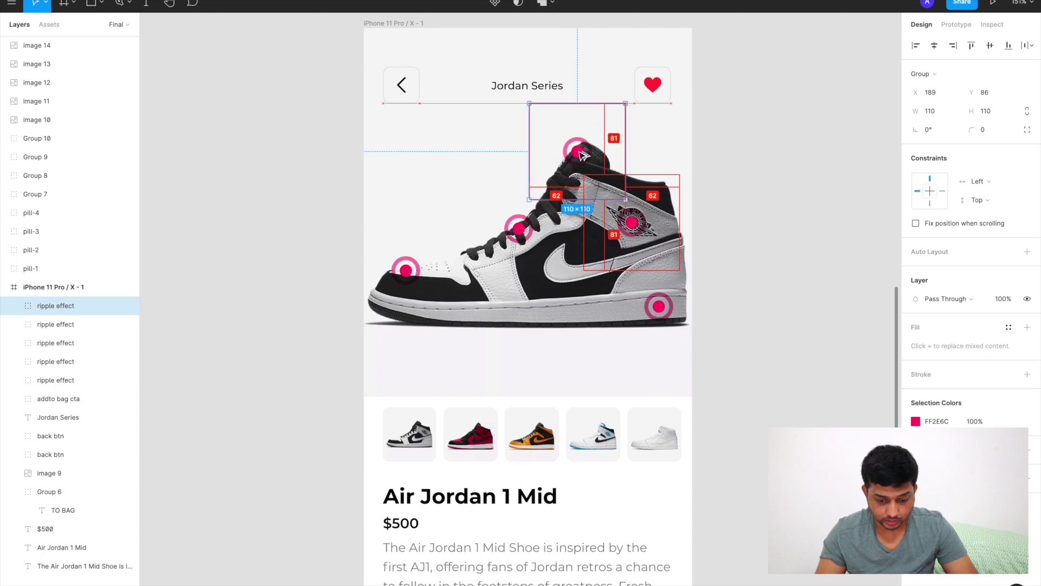
{"action": "left_click", "coordinate": [724, 273]}
{"action": "left_click_drag", "start_coordinate": [660, 308], "coordinate": [601, 309]}
{"action": "key", "text": "ctrl+z"}
{"action": "left_click_drag", "start_coordinate": [667, 305], "coordinate": [636, 307]}
{"action": "left_click", "coordinate": [769, 300]}
{"action": "scroll", "coordinate": [770, 300], "scroll_direction": "down", "scroll_amount": 2, "text": "ctrl"}
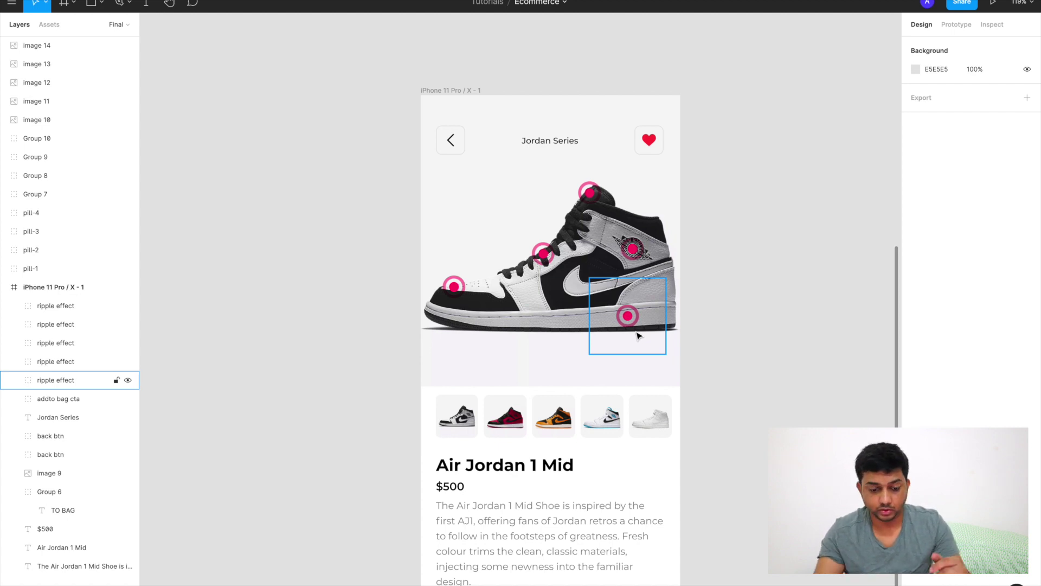
- Present the "iPhone 11 Pro / X - 1" frame to preview its animated ripple hotspots
{"action": "left_click", "coordinate": [431, 90]}
{"action": "left_click", "coordinate": [992, 3]}
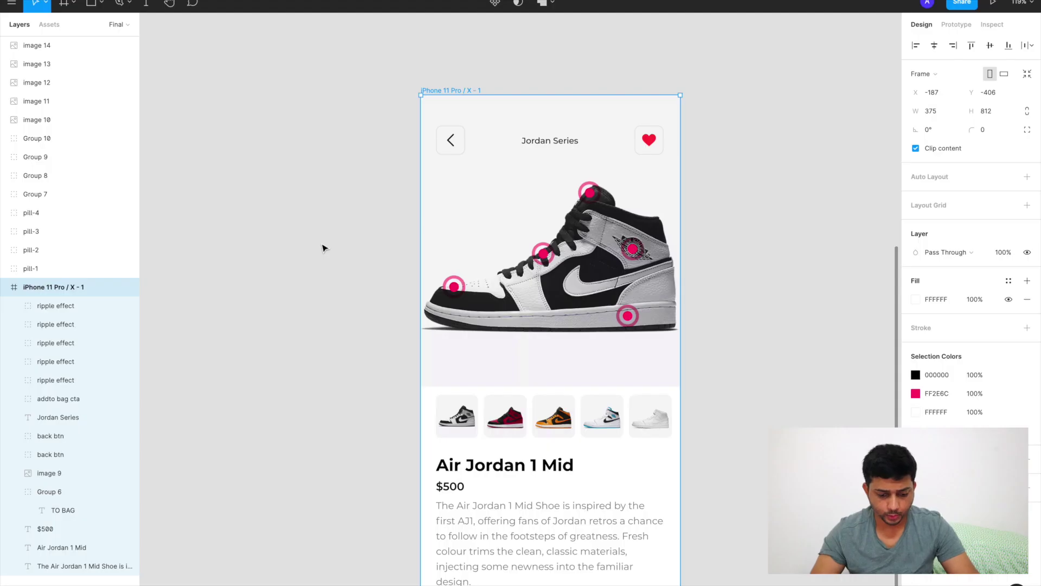
{"action": "scroll", "coordinate": [323, 246], "scroll_direction": "down", "scroll_amount": 3}
{"action": "scroll", "coordinate": [323, 246], "scroll_direction": "up", "scroll_amount": 3}
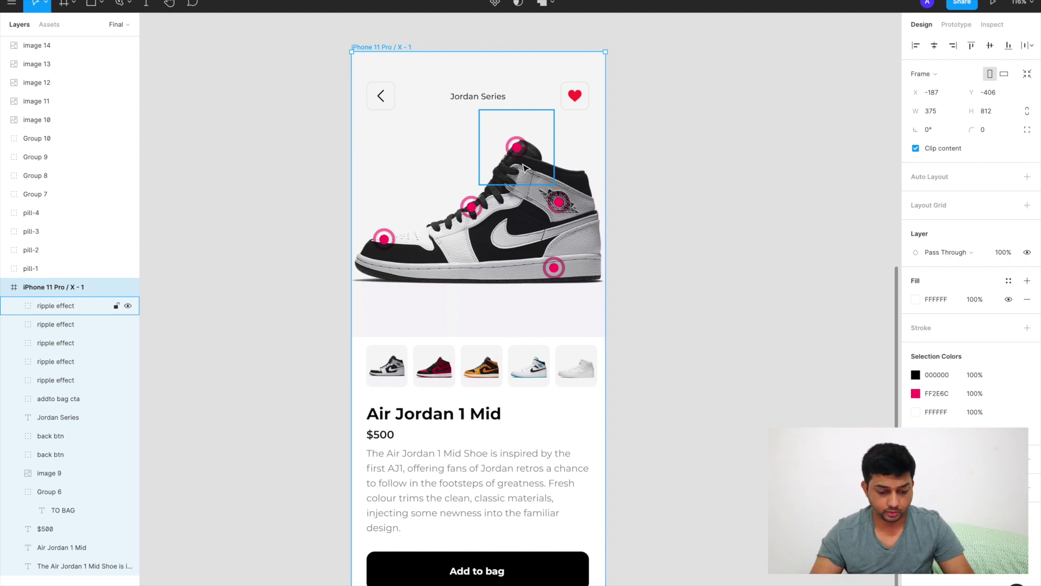
- Examine the Air Jordan Logo, Hand-stitched, Premium Leather and Silk Lace callouts placed above the page frame
{"action": "scroll", "coordinate": [524, 168], "scroll_direction": "down", "scroll_amount": 3, "text": "ctrl"}
{"action": "scroll", "coordinate": [523, 168], "scroll_direction": "up", "scroll_amount": 7}
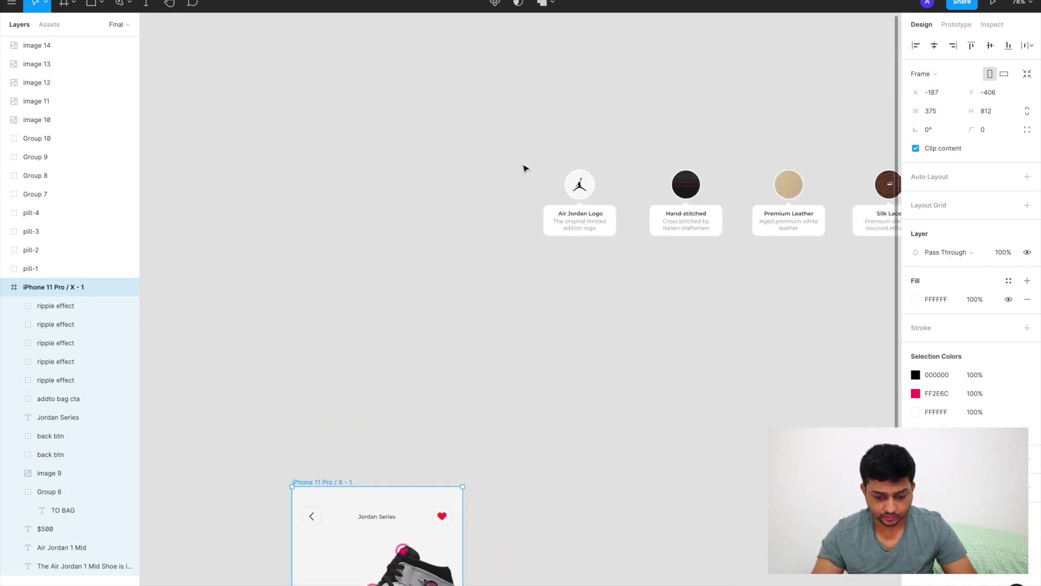
{"action": "scroll", "coordinate": [524, 168], "scroll_direction": "right", "scroll_amount": 3}
{"action": "scroll", "coordinate": [524, 169], "scroll_direction": "up", "scroll_amount": 4, "text": "ctrl"}
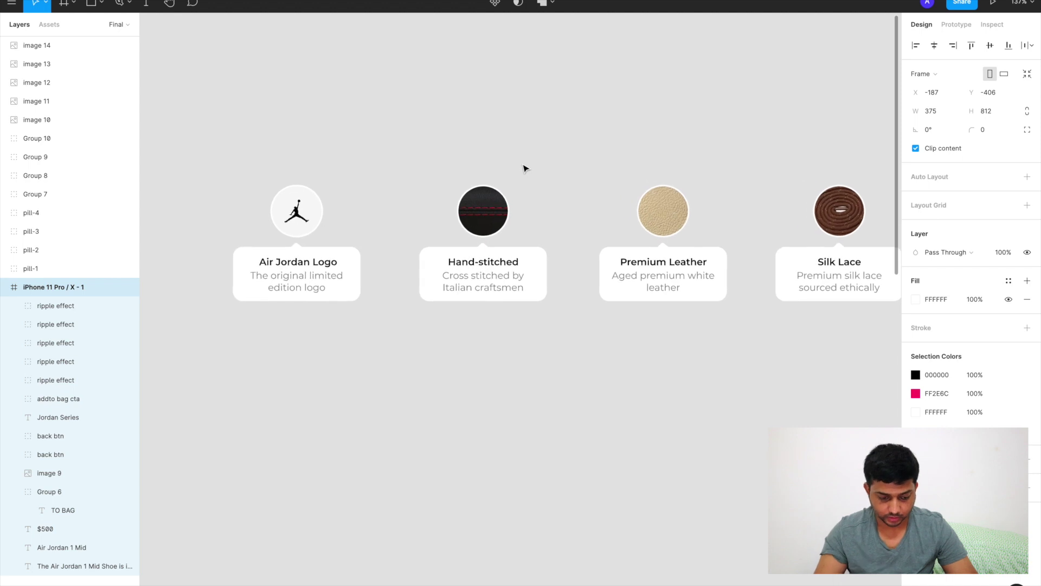
{"action": "key", "text": "ctrl+backslash"}
{"action": "scroll", "coordinate": [524, 168], "scroll_direction": "up", "scroll_amount": 2, "text": "ctrl"}
{"action": "scroll", "coordinate": [524, 168], "scroll_direction": "down", "scroll_amount": 1}
{"action": "scroll", "coordinate": [523, 168], "scroll_direction": "right", "scroll_amount": 1}
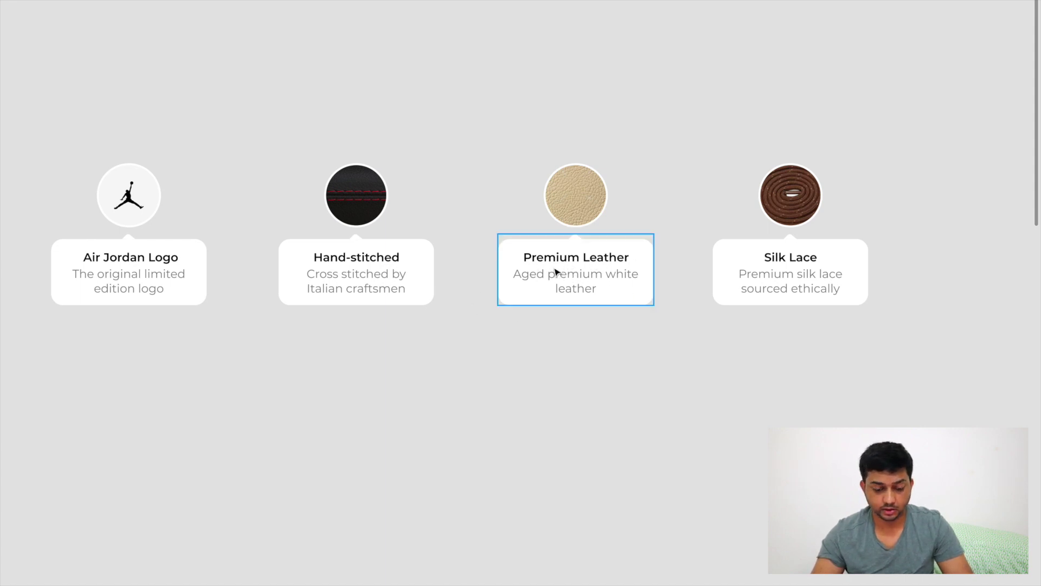
{"action": "scroll", "coordinate": [555, 273], "scroll_direction": "down", "scroll_amount": 5}
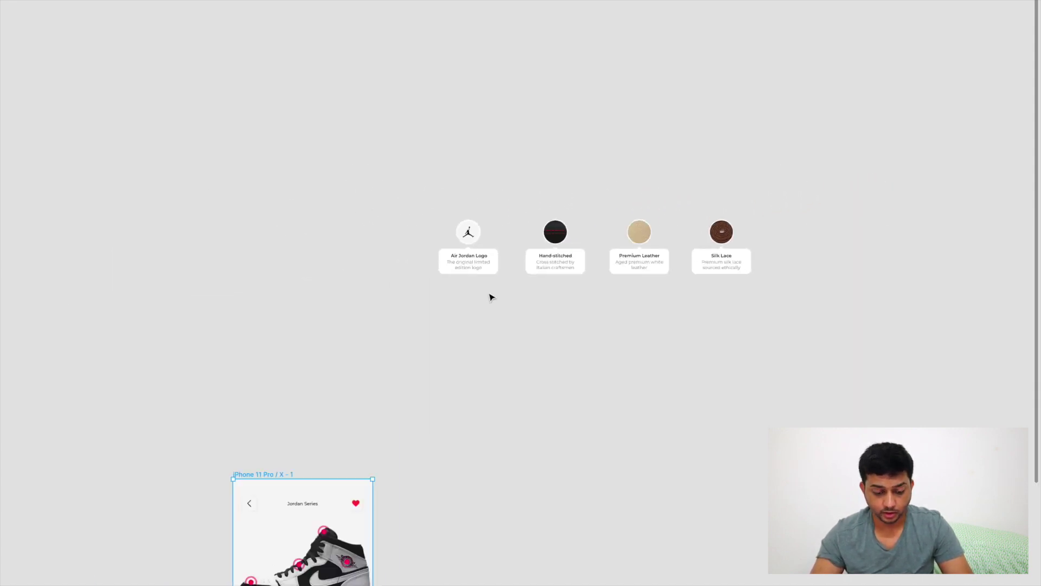
{"action": "scroll", "coordinate": [490, 297], "scroll_direction": "down", "scroll_amount": 2}
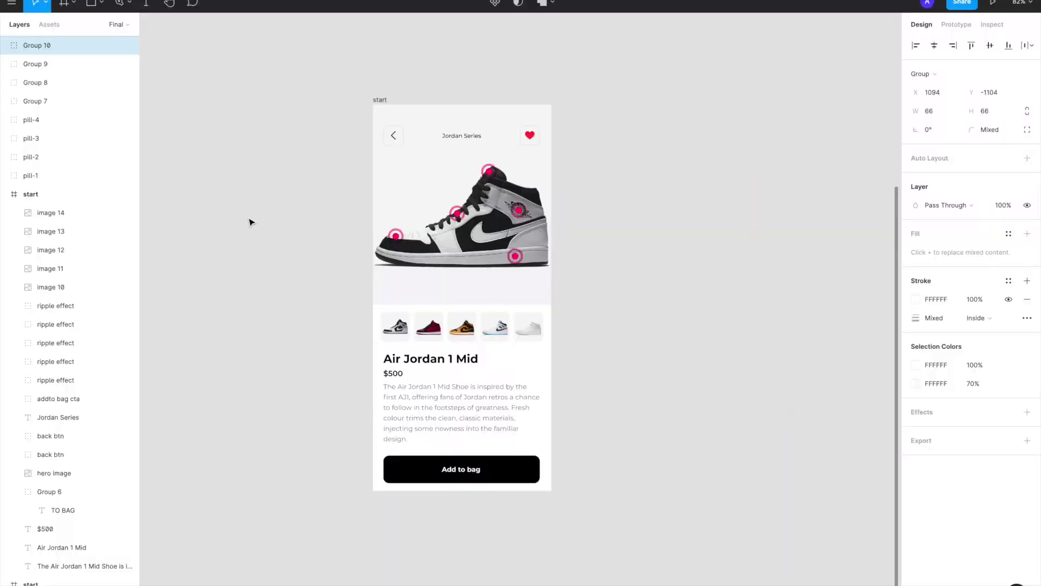
- Duplicate the "start" frame and place the copy to the right of the original
{"action": "left_click", "coordinate": [249, 221]}
{"action": "scroll", "coordinate": [249, 220], "scroll_direction": "down", "scroll_amount": 1}
{"action": "scroll", "coordinate": [250, 222], "scroll_direction": "up", "scroll_amount": 2}
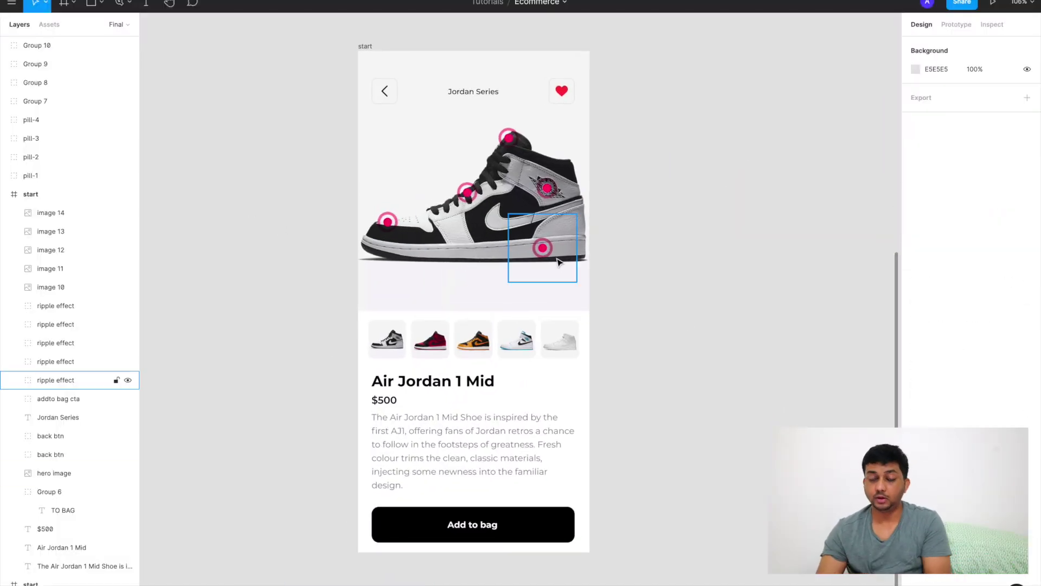
{"action": "scroll", "coordinate": [559, 262], "scroll_direction": "right", "scroll_amount": 1}
{"action": "left_click", "coordinate": [332, 50]}
{"action": "left_click_drag", "start_coordinate": [351, 63], "coordinate": [645, 92]}
{"action": "scroll", "coordinate": [645, 93], "scroll_direction": "right", "scroll_amount": 3}
{"action": "left_click", "coordinate": [890, 153]}
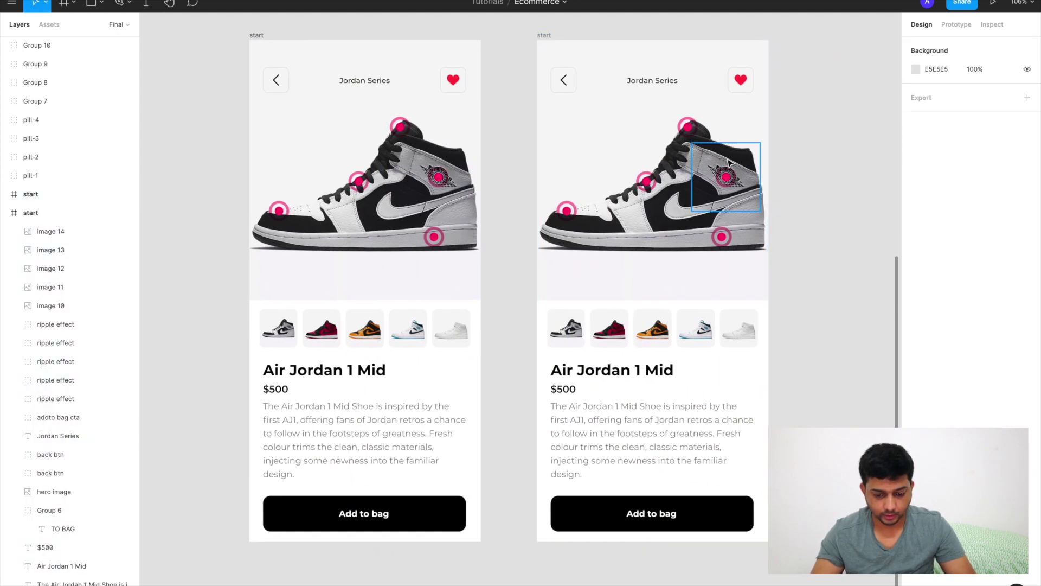
- Inspect the hero image and its layer name in the duplicated frame
{"action": "left_click", "coordinate": [729, 161]}
{"action": "left_click", "coordinate": [651, 252]}
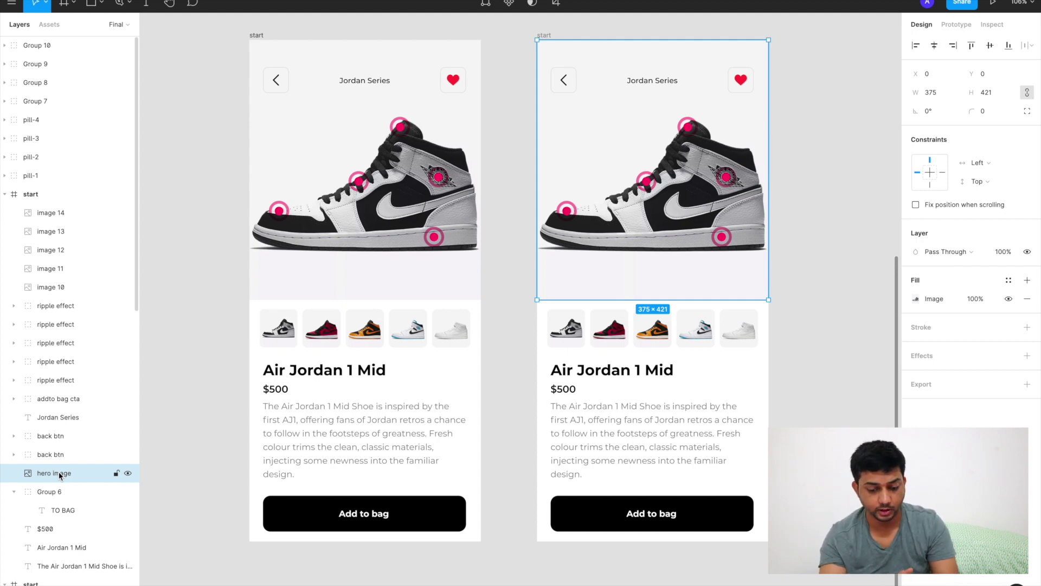
{"action": "scroll", "coordinate": [343, 364], "scroll_direction": "right", "scroll_amount": 1}
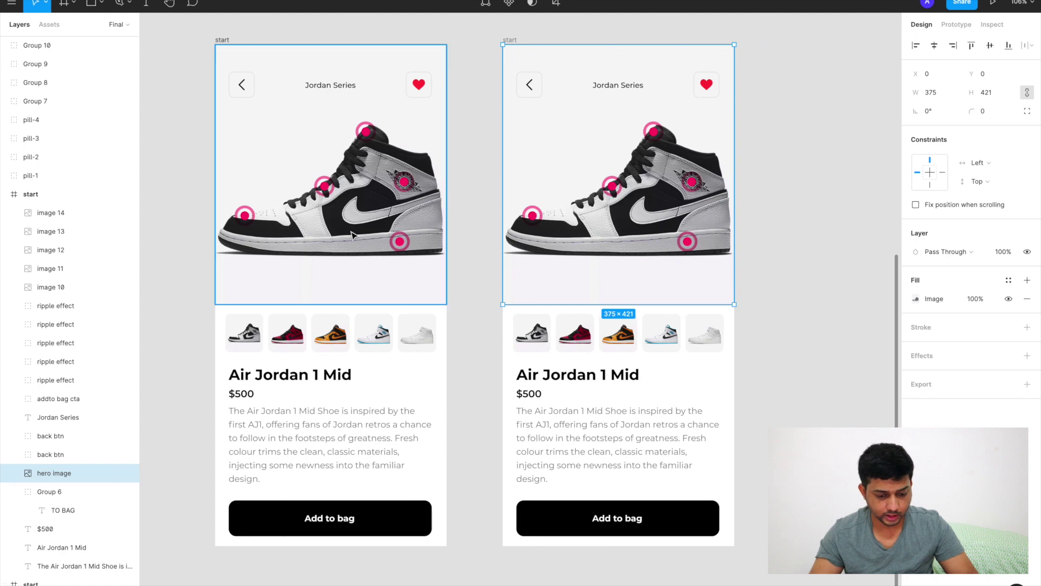
{"action": "left_click", "coordinate": [479, 39]}
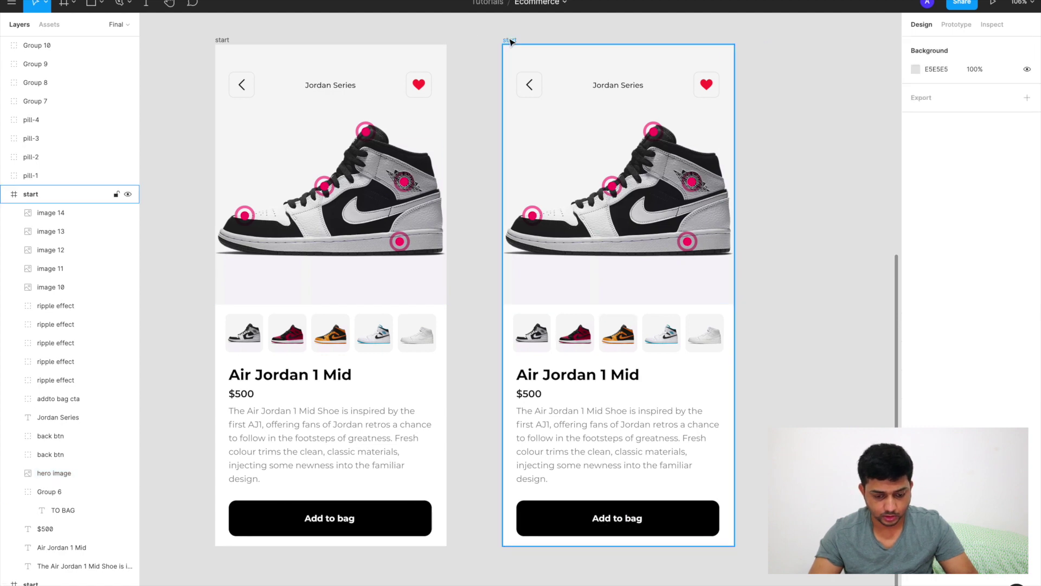
- Rename the duplicated "start" frame as "Zoom-1"
{"action": "left_click", "coordinate": [33, 193]}
{"action": "double_click", "coordinate": [34, 195]}
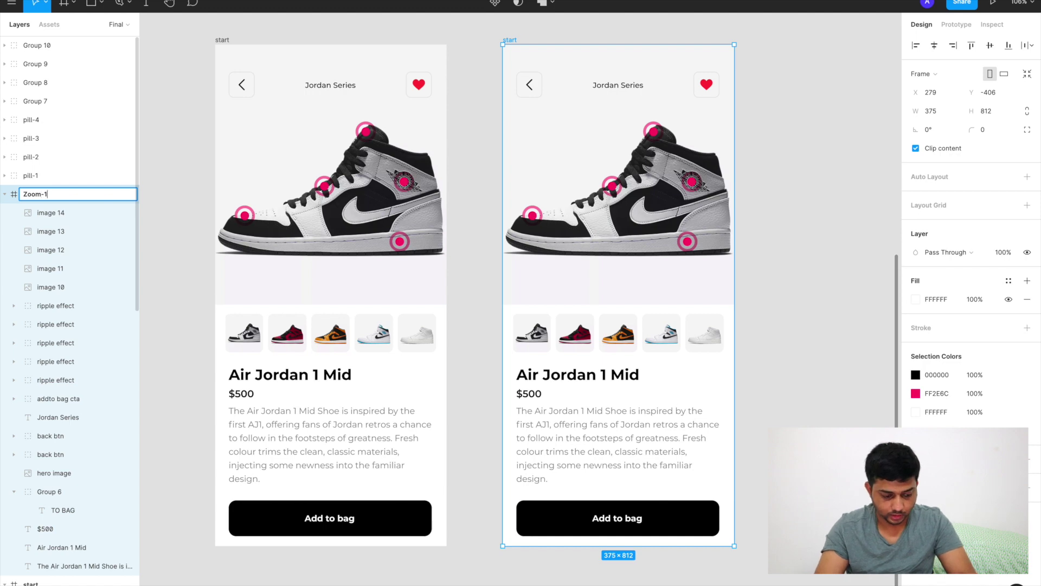
{"action": "key", "text": "Return"}
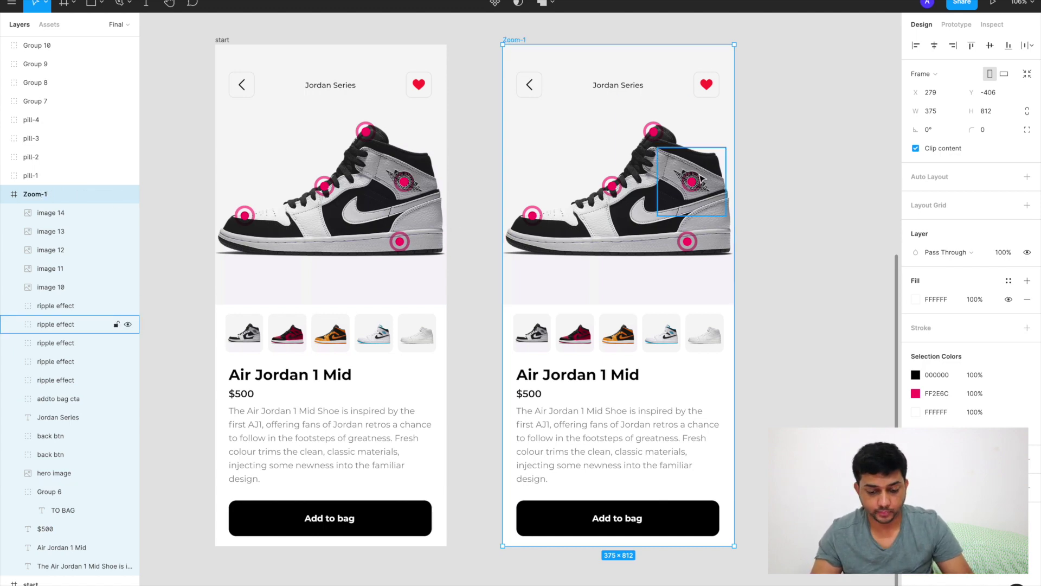
- Delete all five ripple effect hotspots from the shoe in the "Zoom-1" frame
{"action": "left_click", "coordinate": [701, 179]}
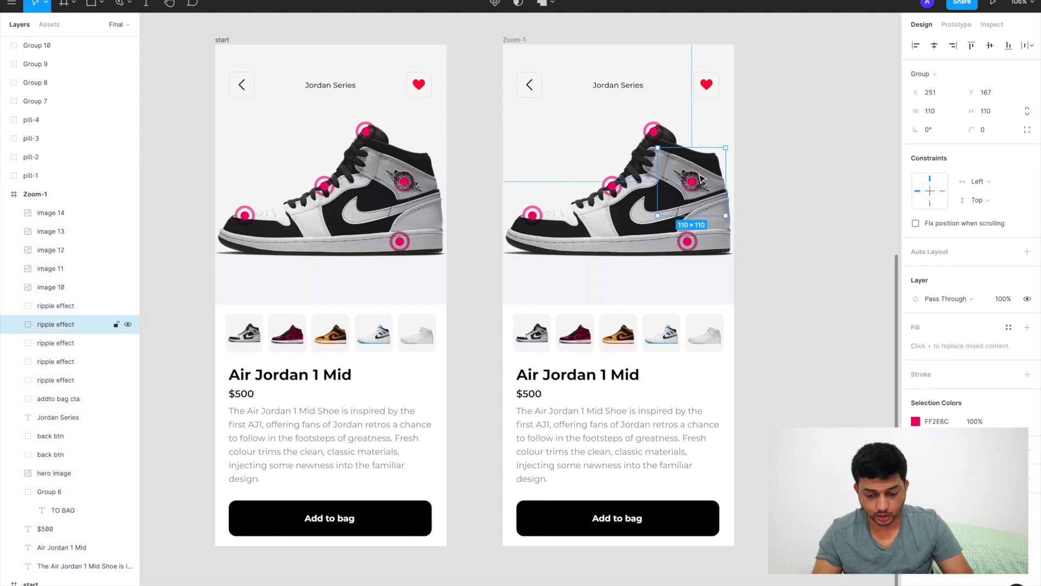
{"action": "left_click", "coordinate": [653, 134], "text": "shift"}
{"action": "left_click", "coordinate": [612, 185], "text": "shift"}
{"action": "left_click", "coordinate": [536, 217], "text": "shift"}
{"action": "left_click", "coordinate": [687, 241], "text": "shift"}
{"action": "key", "text": "Delete"}
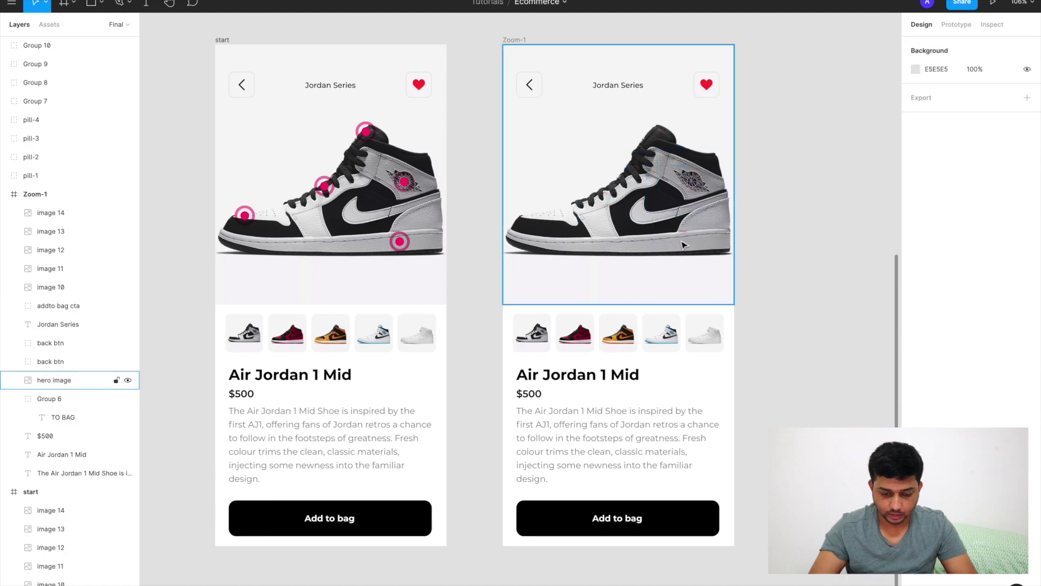
- Enlarge and reposition the hero image within its crop in "Zoom-1" to focus on the shoe's ankle and wings logo
{"action": "left_click", "coordinate": [655, 198]}
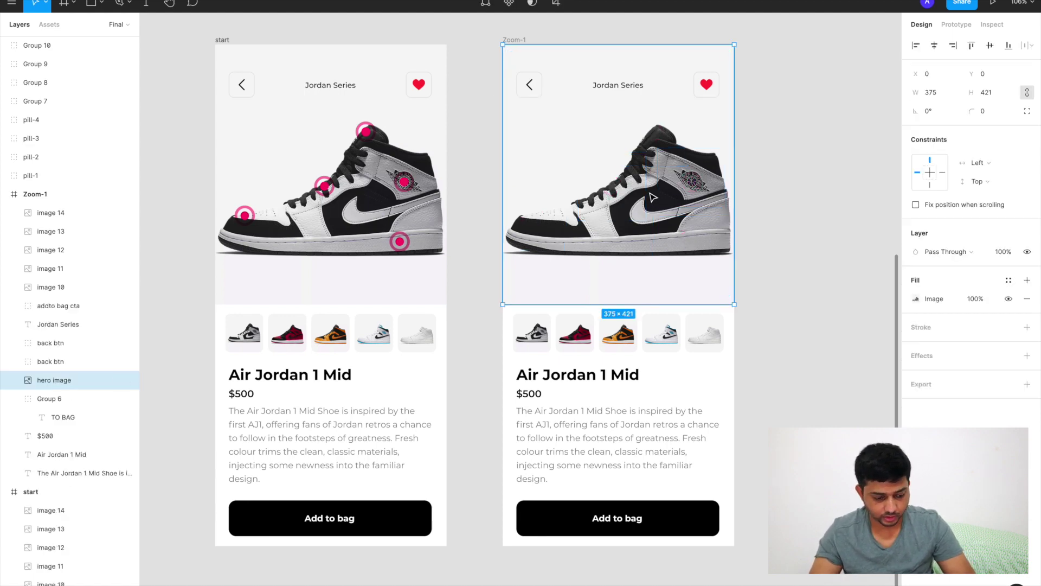
{"action": "double_click", "coordinate": [650, 195]}
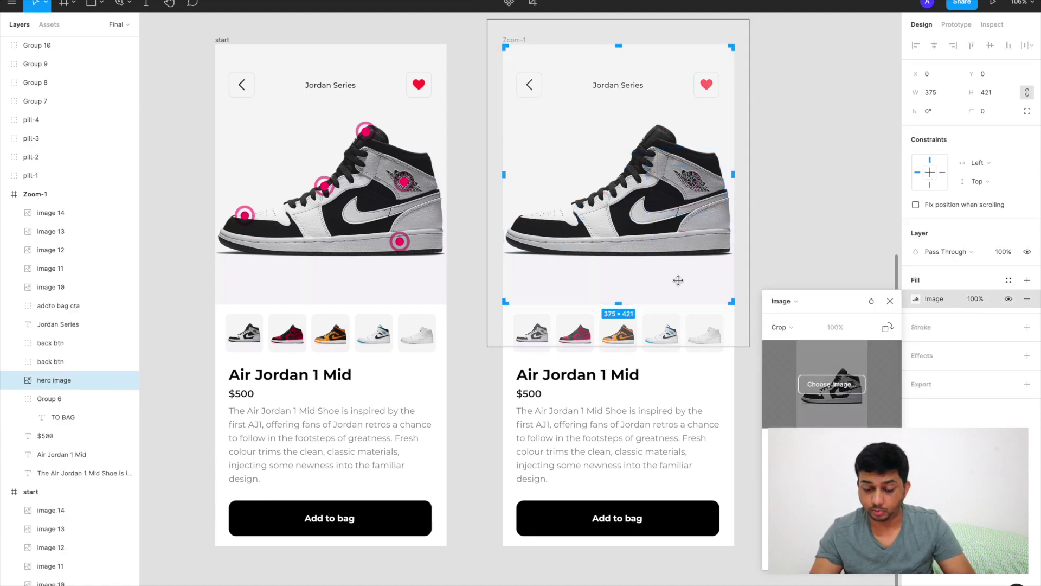
{"action": "scroll", "coordinate": [678, 280], "scroll_direction": "right", "scroll_amount": 2}
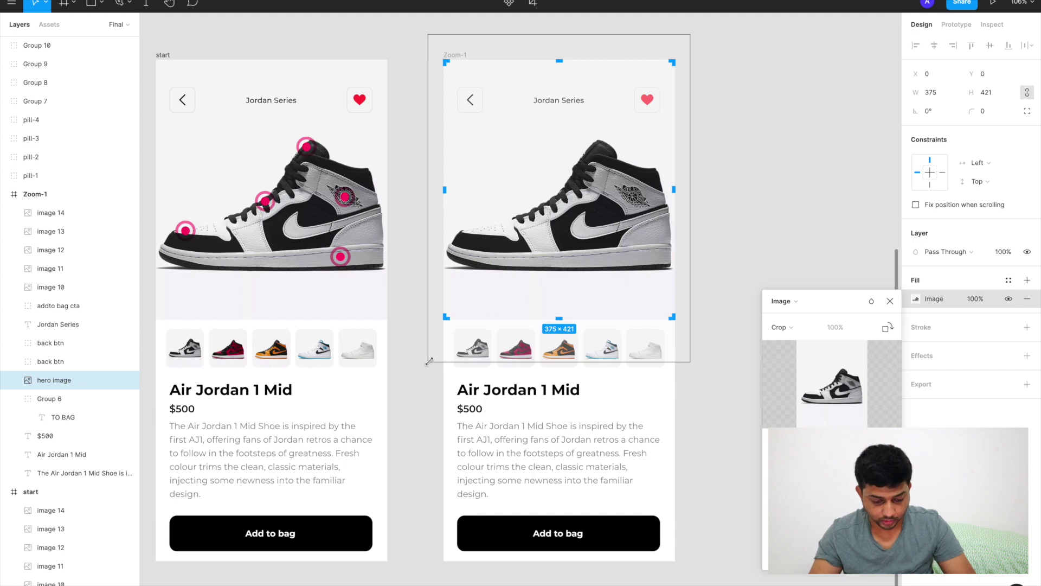
{"action": "left_click_drag", "start_coordinate": [425, 358], "coordinate": [283, 537]}
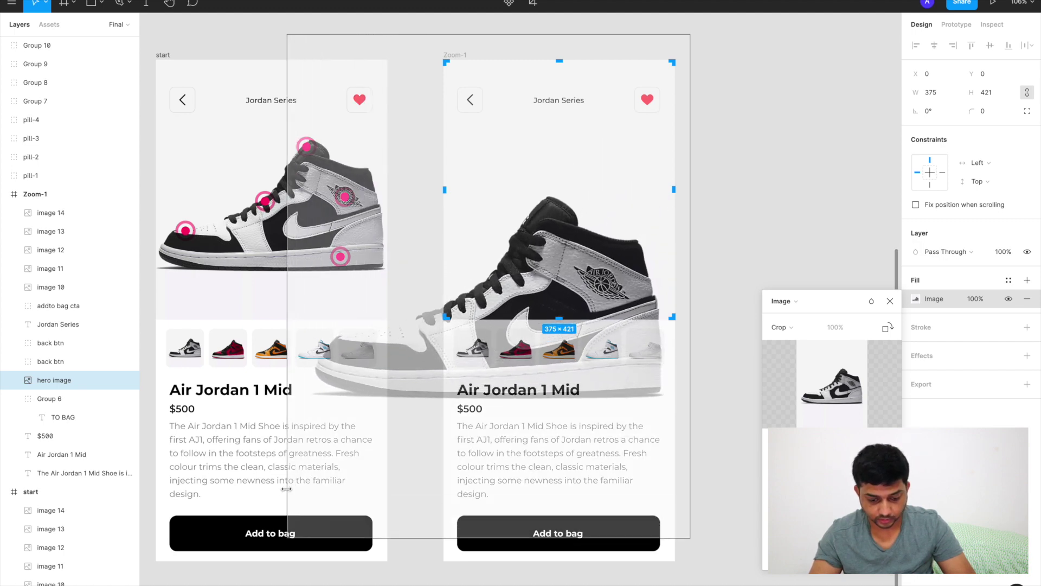
{"action": "left_click_drag", "start_coordinate": [582, 297], "coordinate": [567, 210]}
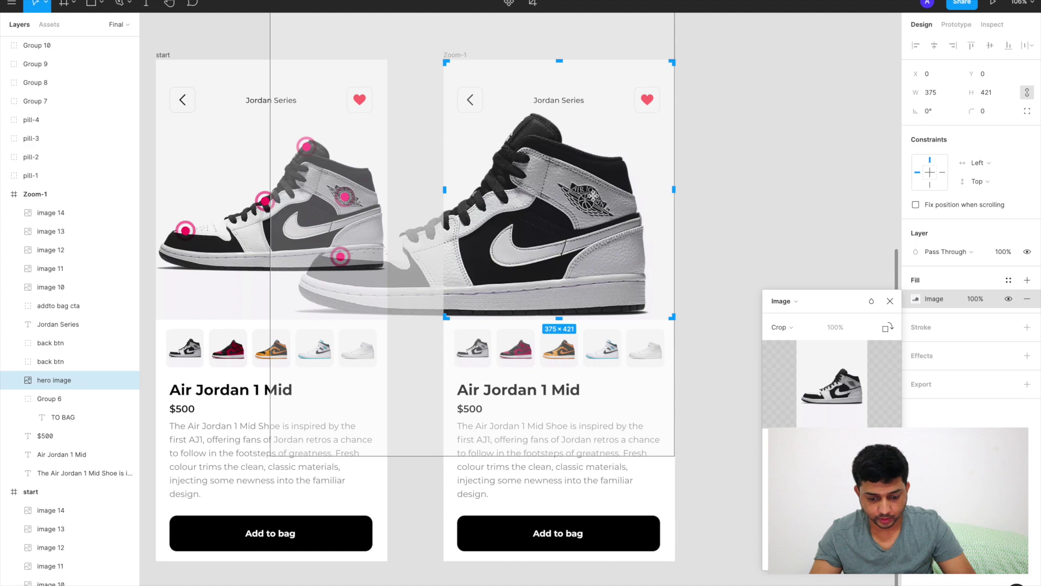
{"action": "left_click", "coordinate": [890, 301]}
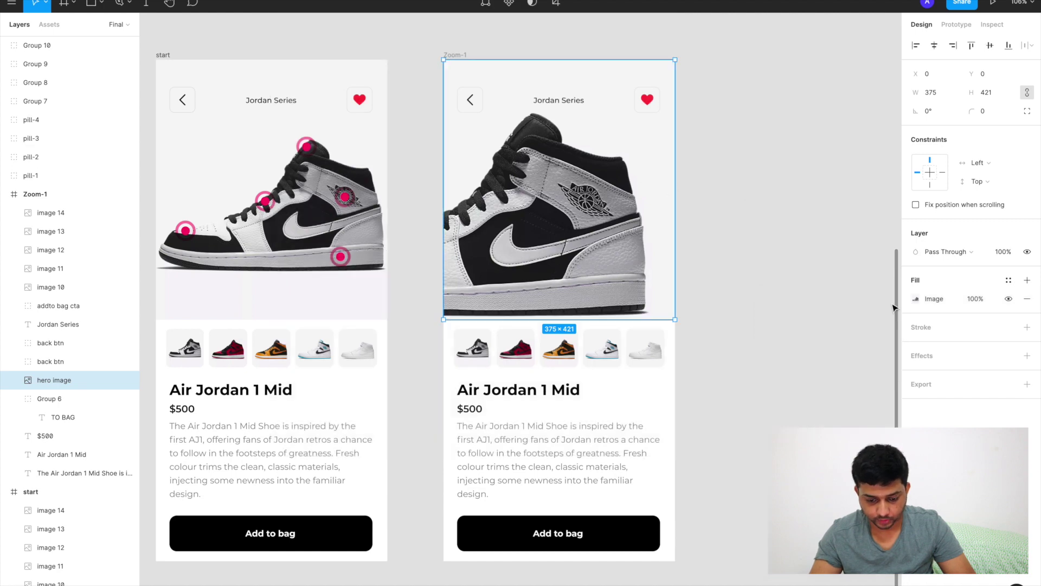
- Move the round Jordan logo badge and its "Air Jordan Logo" text pill onto the wings logo of the "Zoom-1" shoe
{"action": "left_click", "coordinate": [790, 218]}
{"action": "key", "text": "shift+1"}
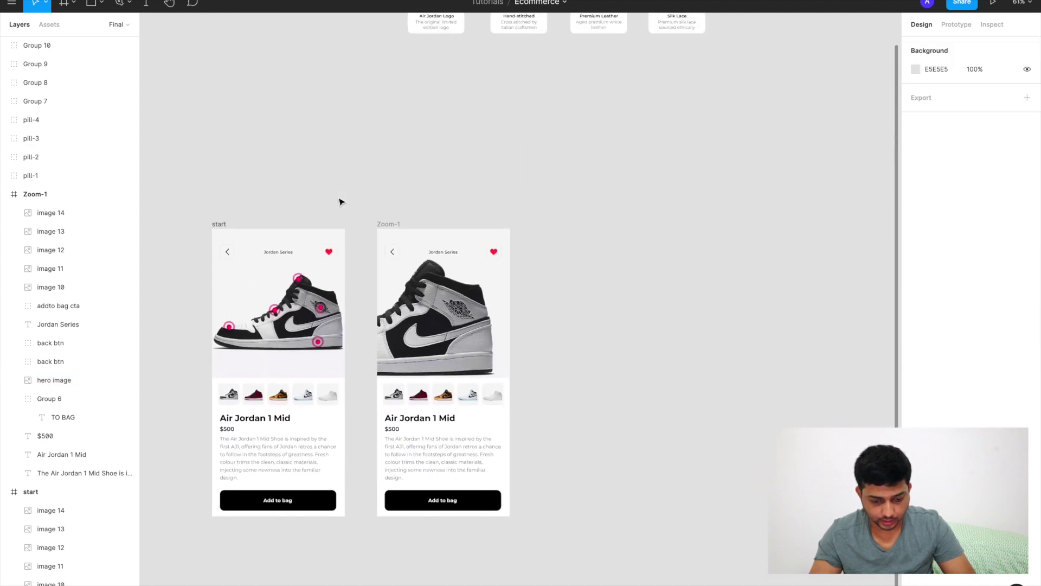
{"action": "left_click_drag", "start_coordinate": [378, 73], "coordinate": [425, 286]}
{"action": "scroll", "coordinate": [425, 286], "scroll_direction": "up", "scroll_amount": 5}
{"action": "scroll", "coordinate": [427, 291], "scroll_direction": "up", "scroll_amount": 5}
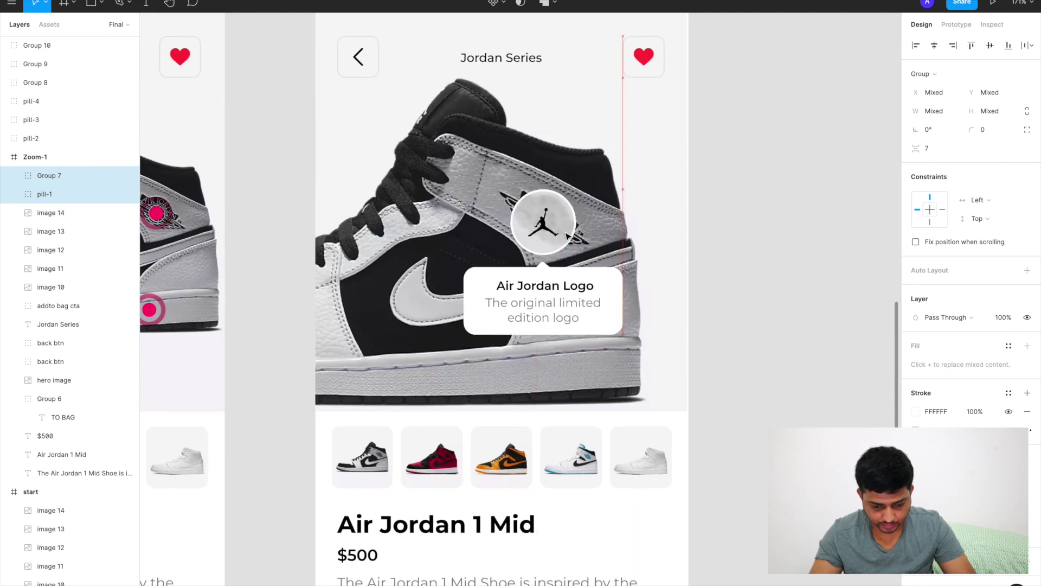
{"action": "scroll", "coordinate": [575, 247], "scroll_direction": "down", "scroll_amount": 5}
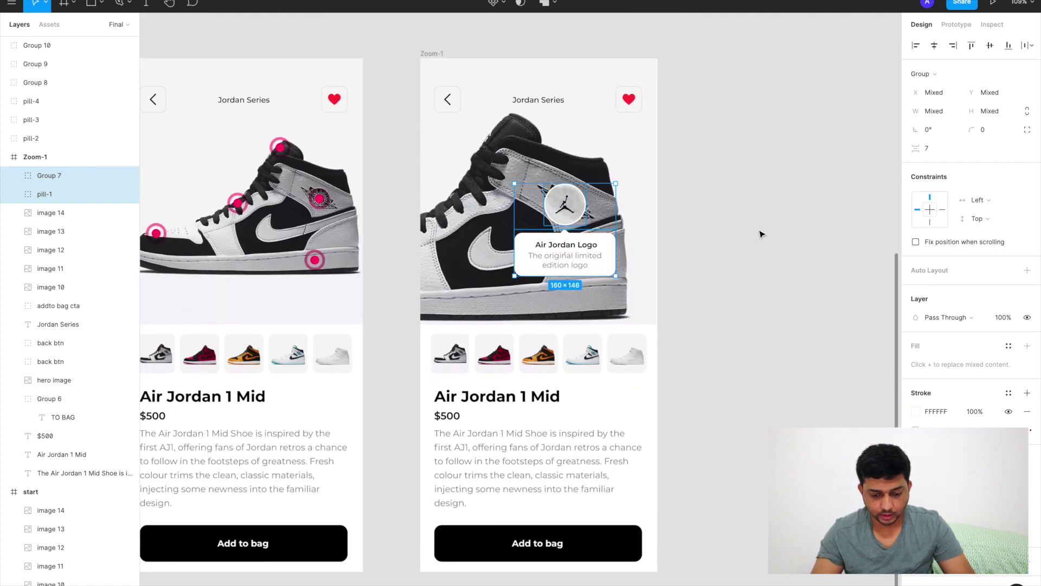
{"action": "left_click", "coordinate": [760, 233]}
{"action": "scroll", "coordinate": [760, 233], "scroll_direction": "down", "scroll_amount": 1}
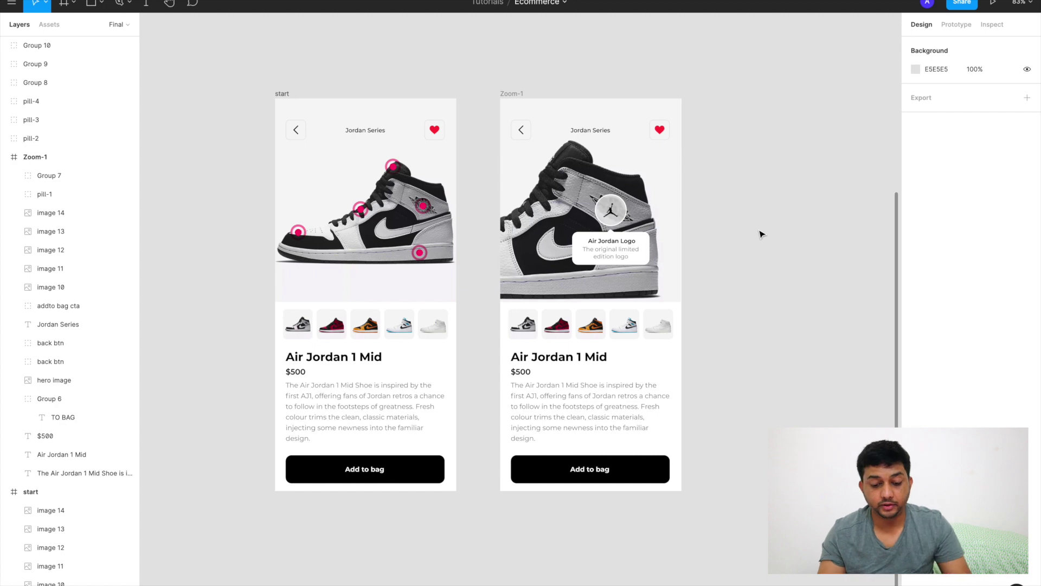
{"action": "scroll", "coordinate": [606, 251], "scroll_direction": "up", "scroll_amount": 2}
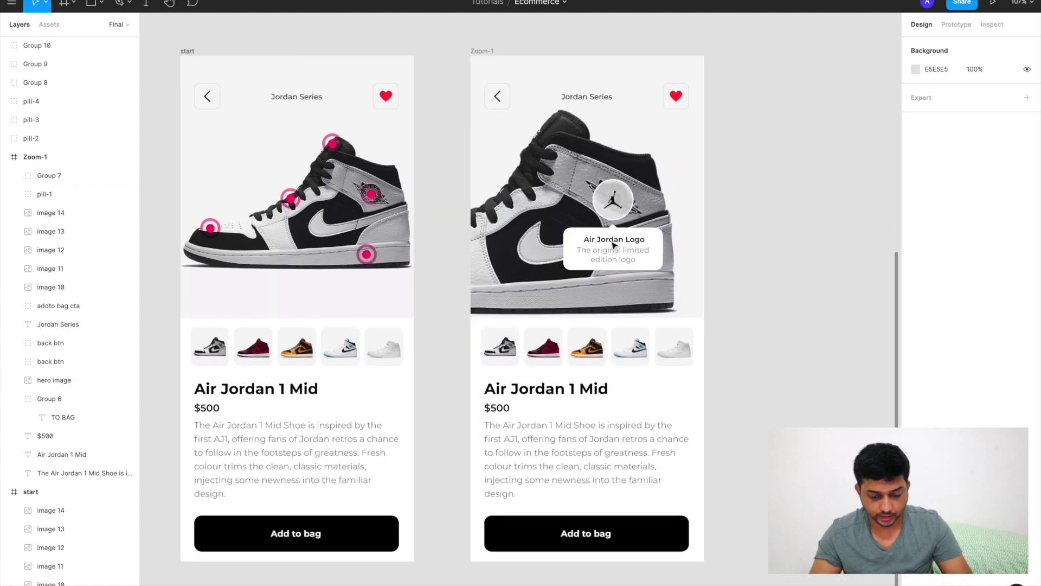
- Rename the Jumpman image inside the round badge group in "Zoom-1" as "logo"
{"action": "left_click", "coordinate": [624, 210]}
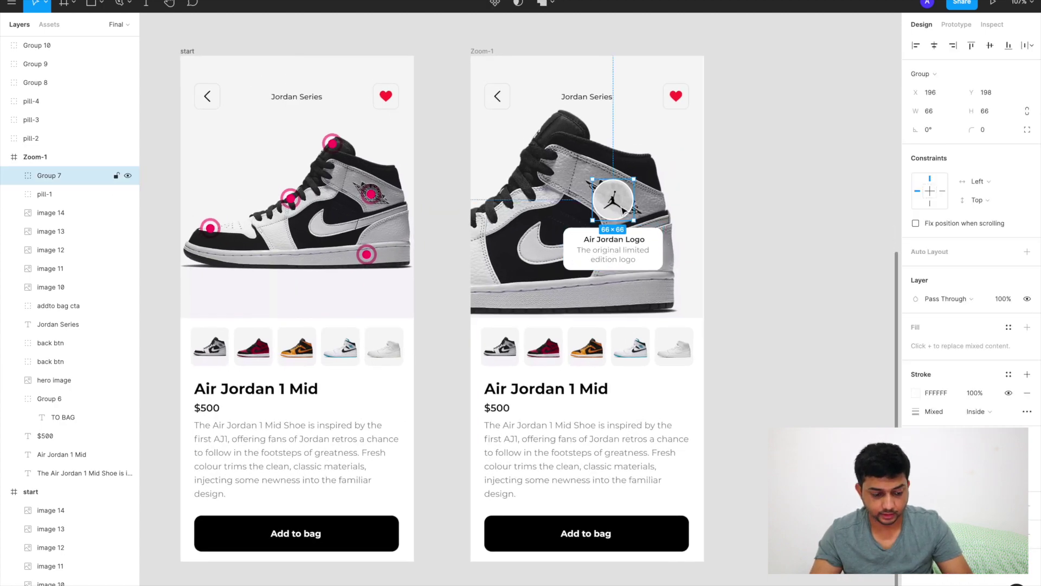
{"action": "scroll", "coordinate": [624, 210], "scroll_direction": "up", "scroll_amount": 2}
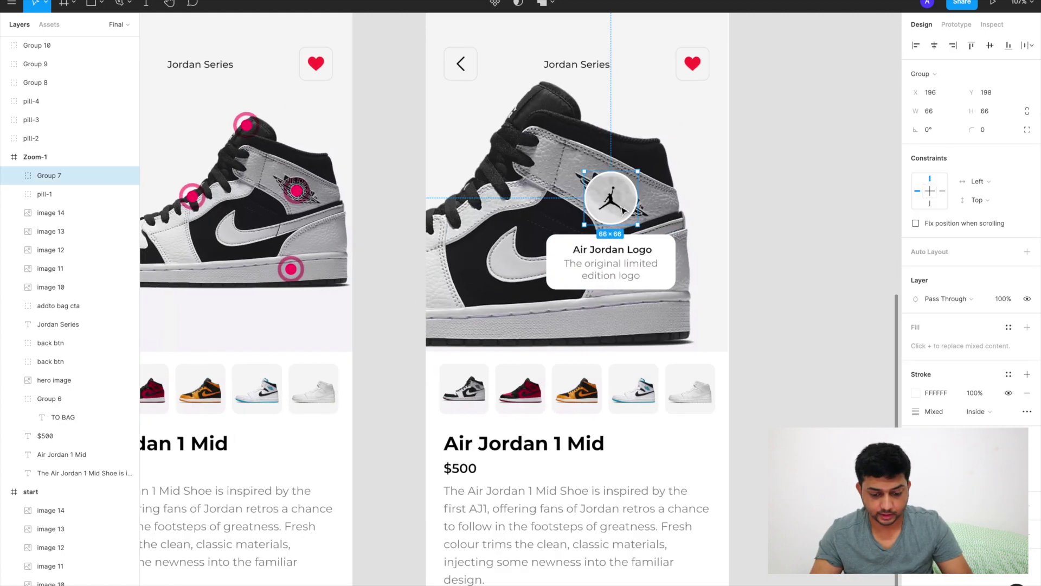
{"action": "left_click", "coordinate": [14, 176]}
{"action": "left_click", "coordinate": [69, 194]}
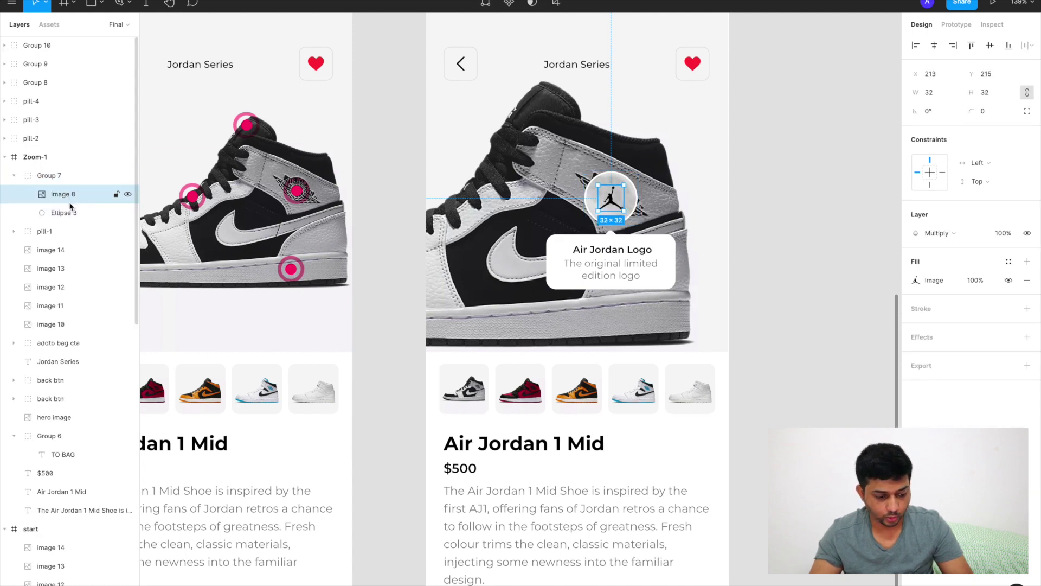
{"action": "left_click", "coordinate": [70, 212]}
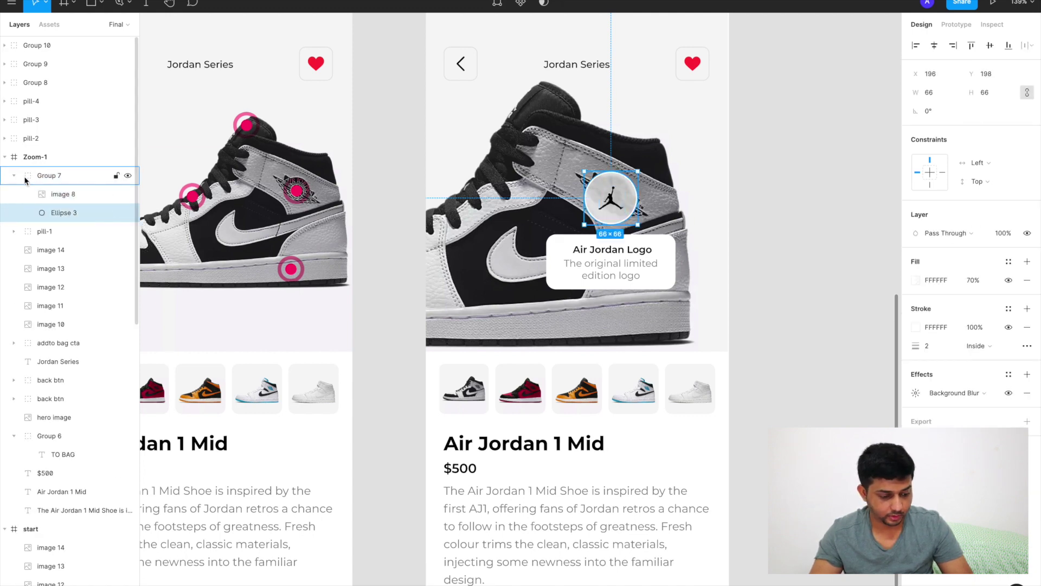
{"action": "left_click", "coordinate": [54, 194]}
{"action": "double_click", "coordinate": [54, 194]}
{"action": "type", "text": "logo"}
{"action": "key", "text": "Return"}
{"action": "left_click", "coordinate": [14, 177]}
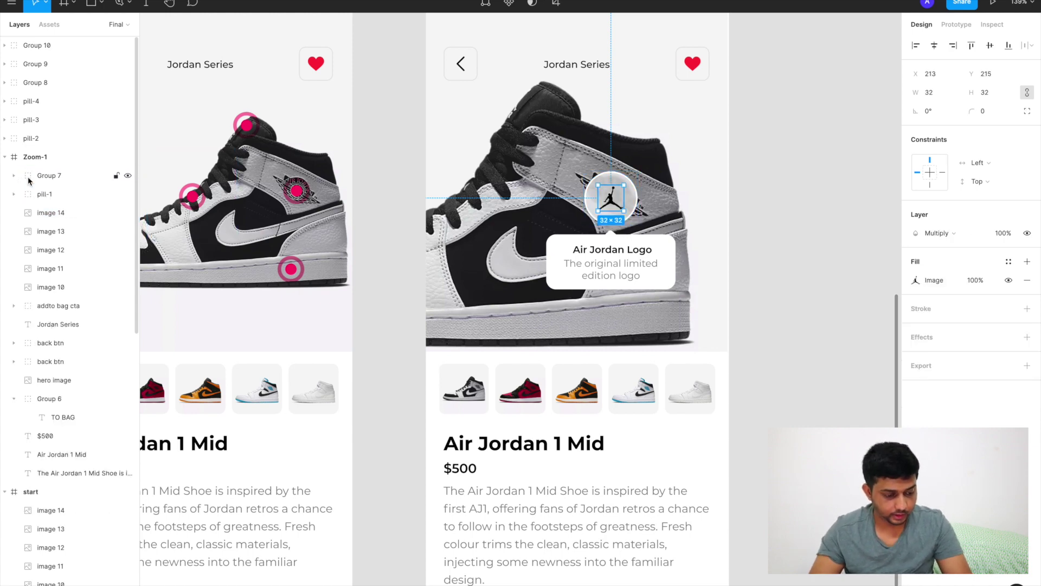
{"action": "left_click", "coordinate": [48, 177]}
{"action": "double_click", "coordinate": [57, 177]}
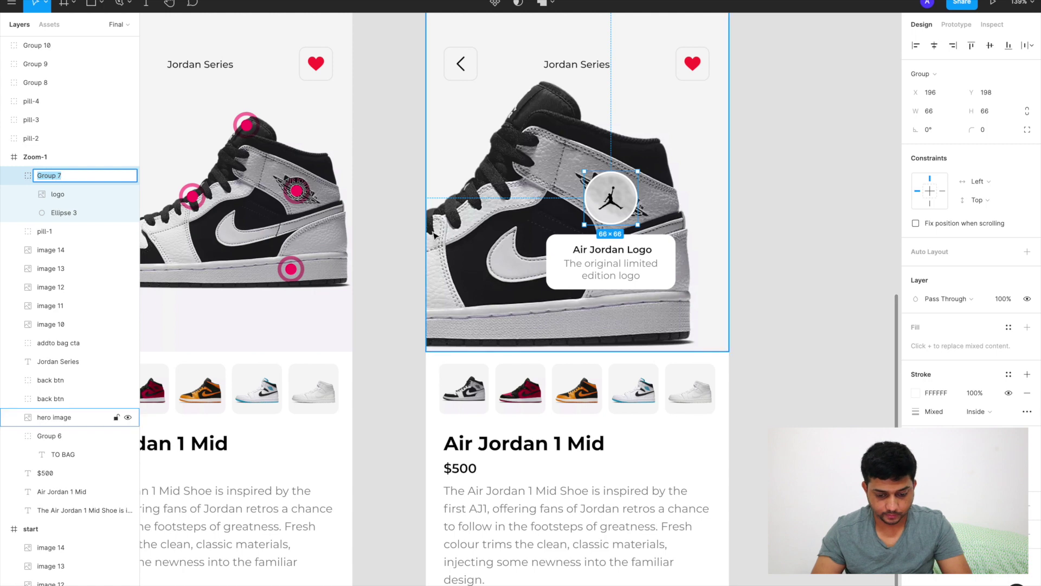
{"action": "left_click", "coordinate": [786, 232]}
- Add an on-click prototype connection from the ripple hotspot on the wings logo in "start" to the "Zoom-1" frame
{"action": "scroll", "coordinate": [786, 233], "scroll_direction": "down", "scroll_amount": 5}
{"action": "left_click", "coordinate": [363, 91]}
{"action": "left_click", "coordinate": [363, 91]}
{"action": "scroll", "coordinate": [889, 93], "scroll_direction": "right", "scroll_amount": 3}
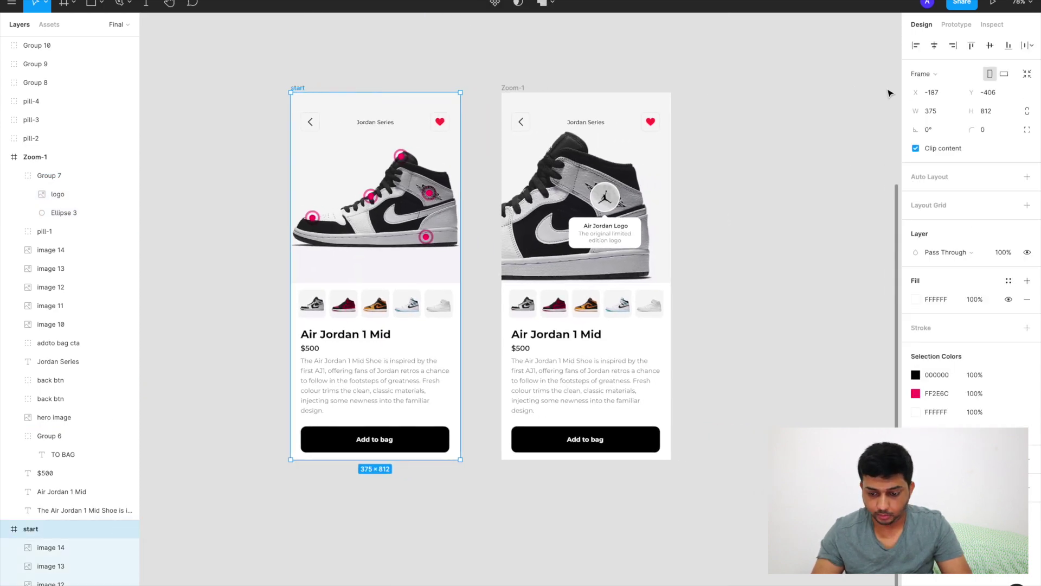
{"action": "left_click", "coordinate": [955, 25]}
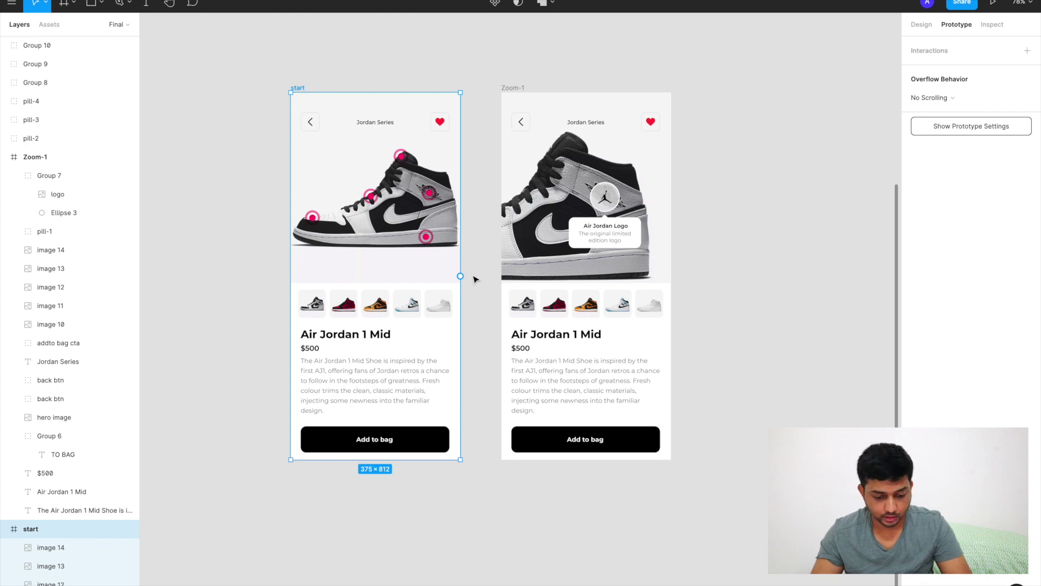
{"action": "left_click", "coordinate": [429, 192]}
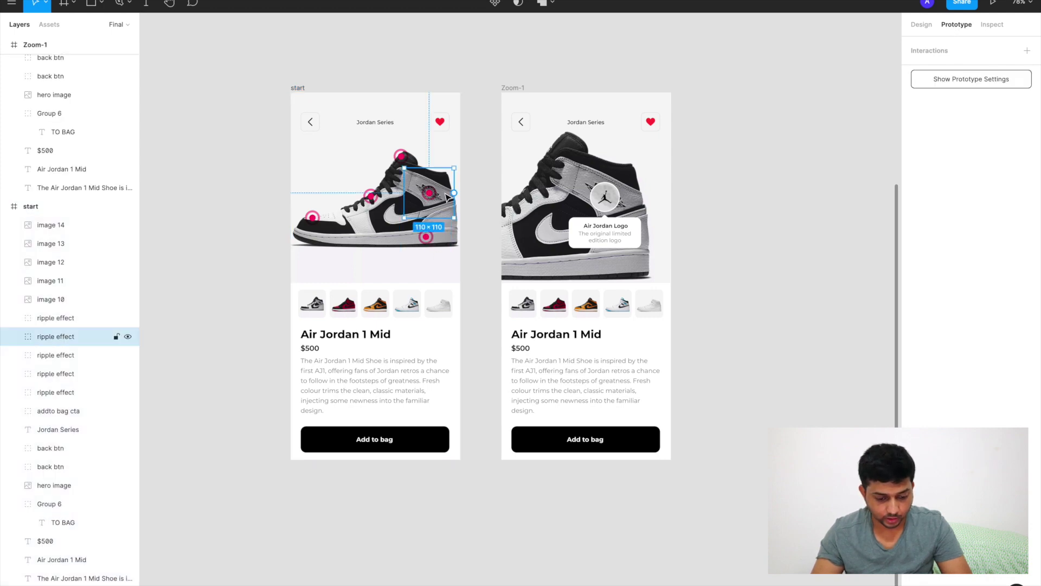
{"action": "scroll", "coordinate": [413, 202], "scroll_direction": "up", "scroll_amount": 5}
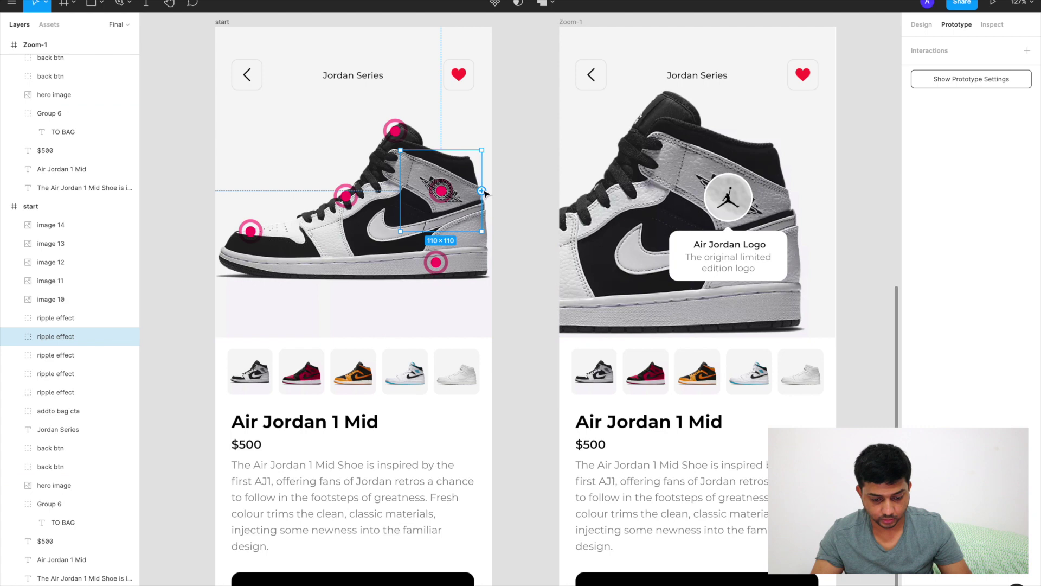
{"action": "left_click_drag", "start_coordinate": [482, 190], "coordinate": [700, 179]}
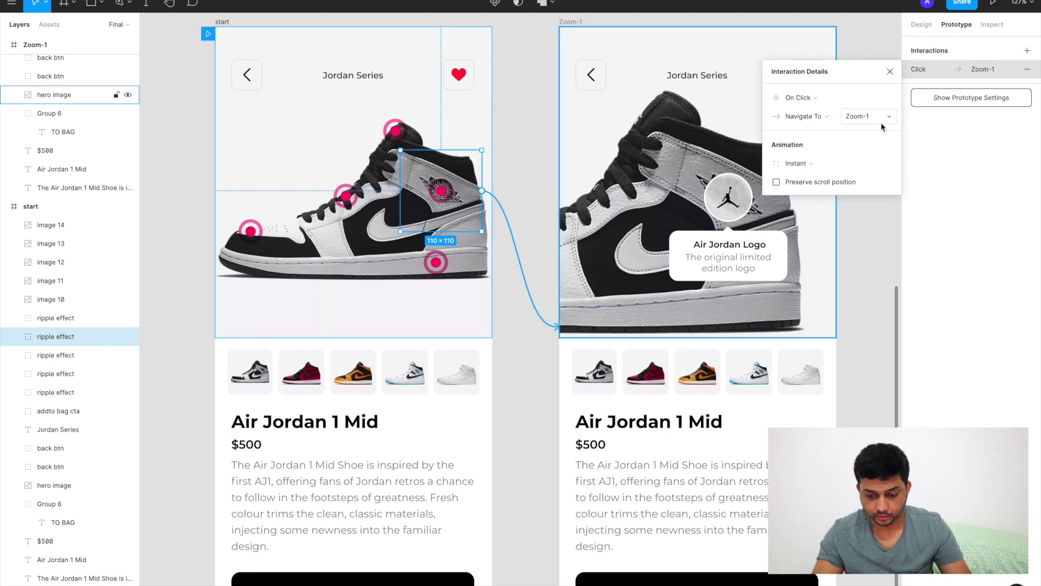
- Set the animation of the hotspot's connection to "Zoom-1" to Smart Animate
{"action": "left_click", "coordinate": [800, 164]}
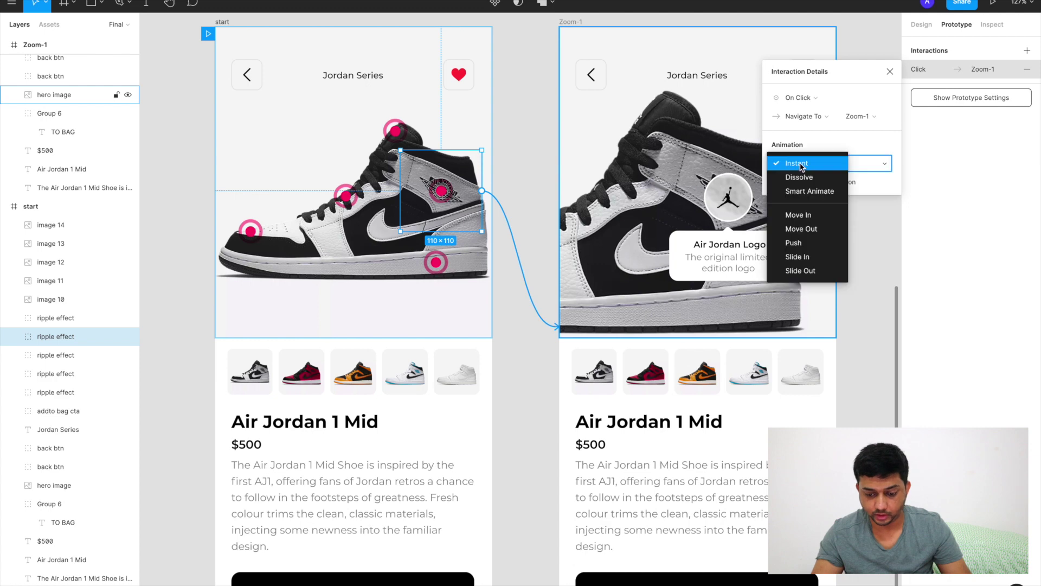
{"action": "left_click", "coordinate": [807, 190]}
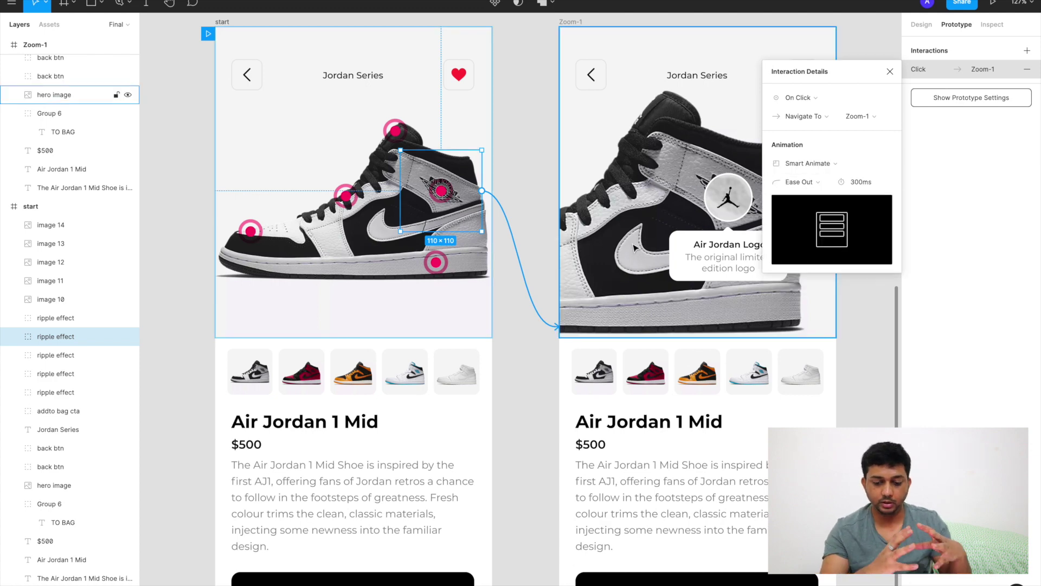
{"action": "scroll", "coordinate": [635, 248], "scroll_direction": "right", "scroll_amount": 2}
{"action": "scroll", "coordinate": [633, 248], "scroll_direction": "right", "scroll_amount": 1}
{"action": "scroll", "coordinate": [633, 248], "scroll_direction": "down", "scroll_amount": 3}
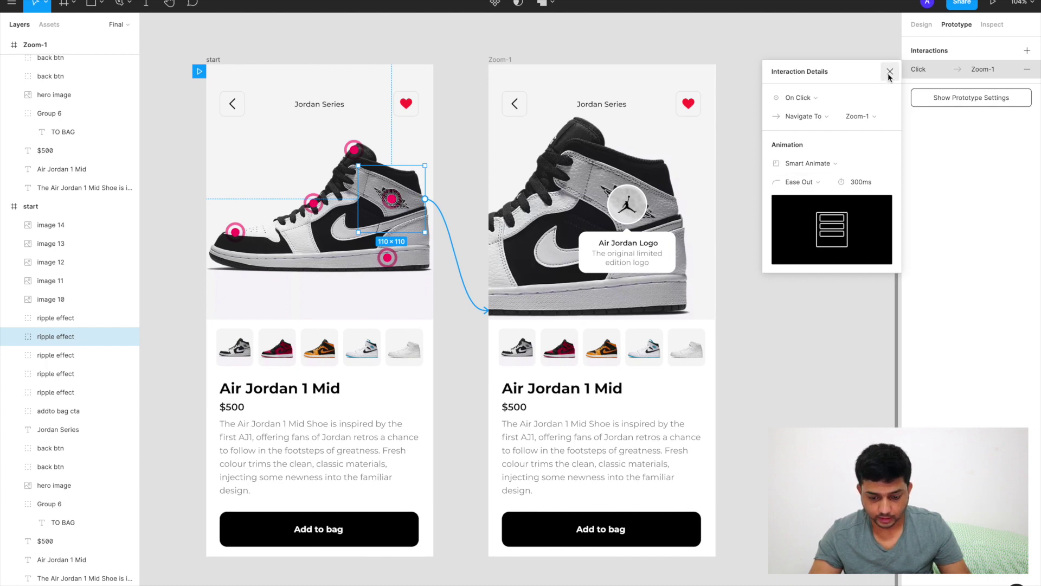
{"action": "left_click", "coordinate": [889, 76]}
- Connect the round Jordan logo badge in "Zoom-1" back to the "start" frame, navigating on click with Smart Animate
{"action": "left_click", "coordinate": [640, 206]}
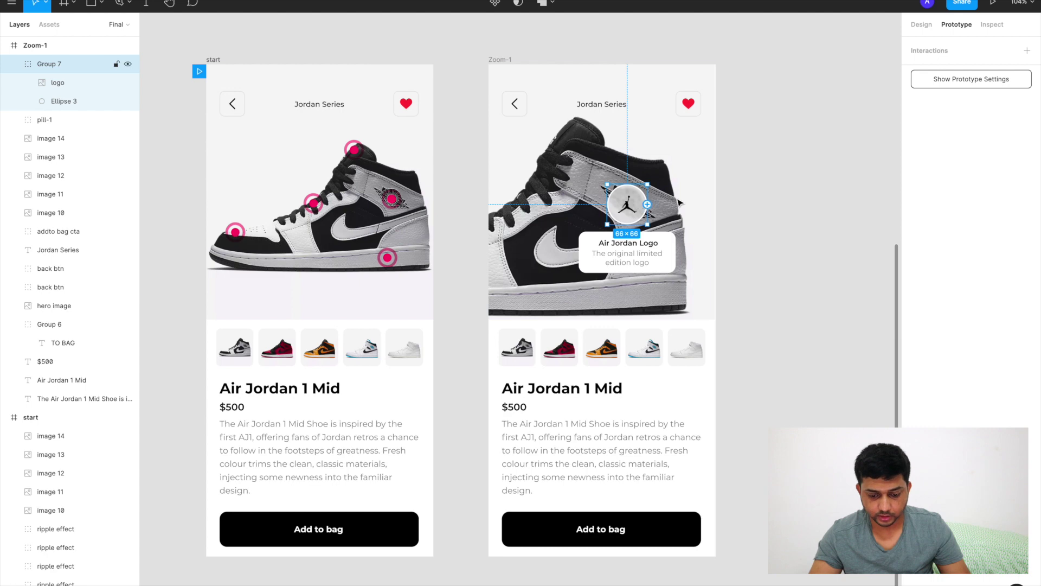
{"action": "left_click_drag", "start_coordinate": [647, 204], "coordinate": [405, 252]}
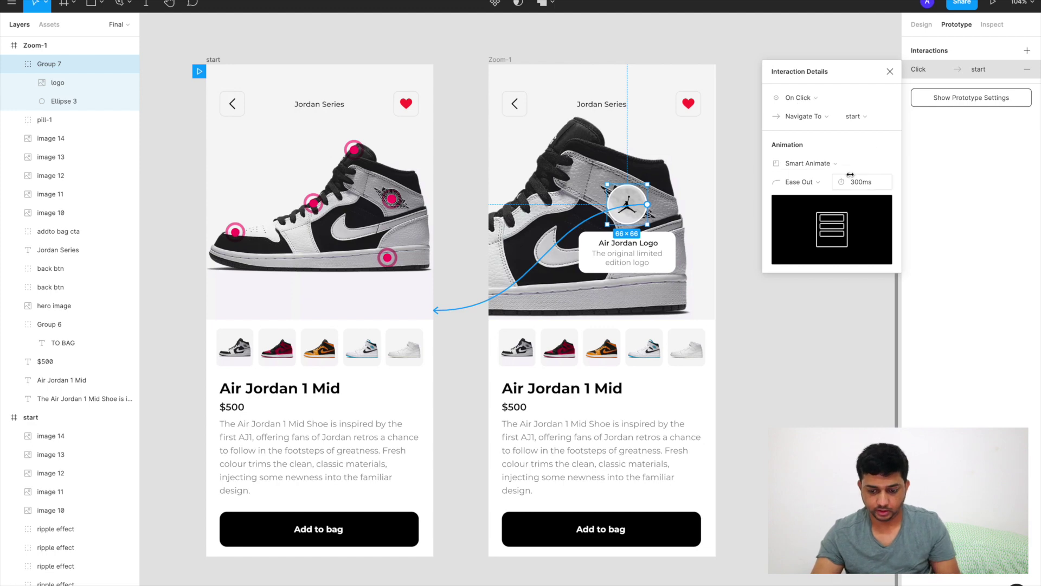
{"action": "left_click", "coordinate": [890, 72]}
- Preview the prototype from the "start" frame and test the wings logo hotspot and the return from the zoomed view
{"action": "left_click", "coordinate": [213, 60]}
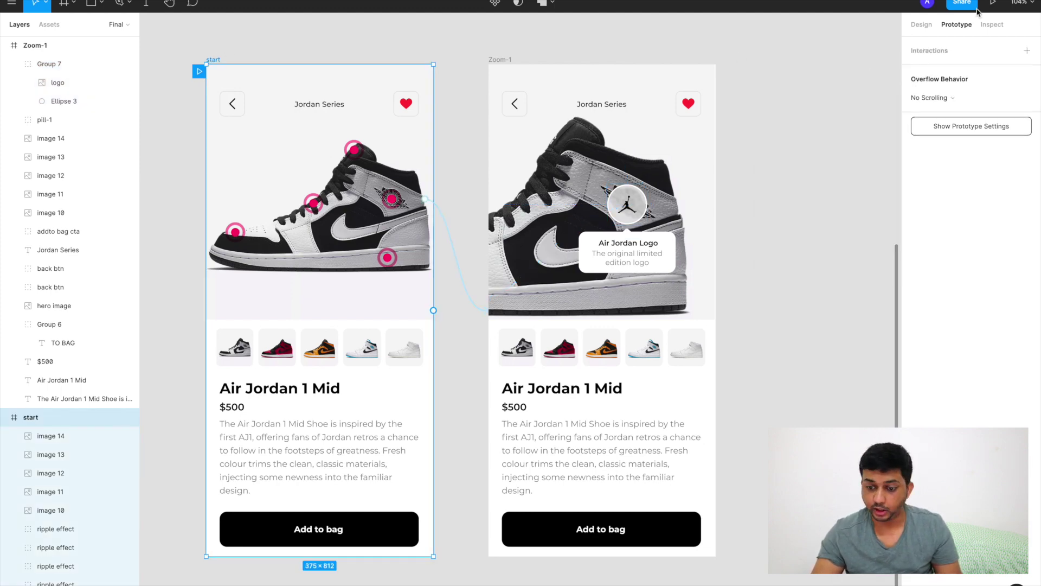
{"action": "left_click", "coordinate": [993, 3]}
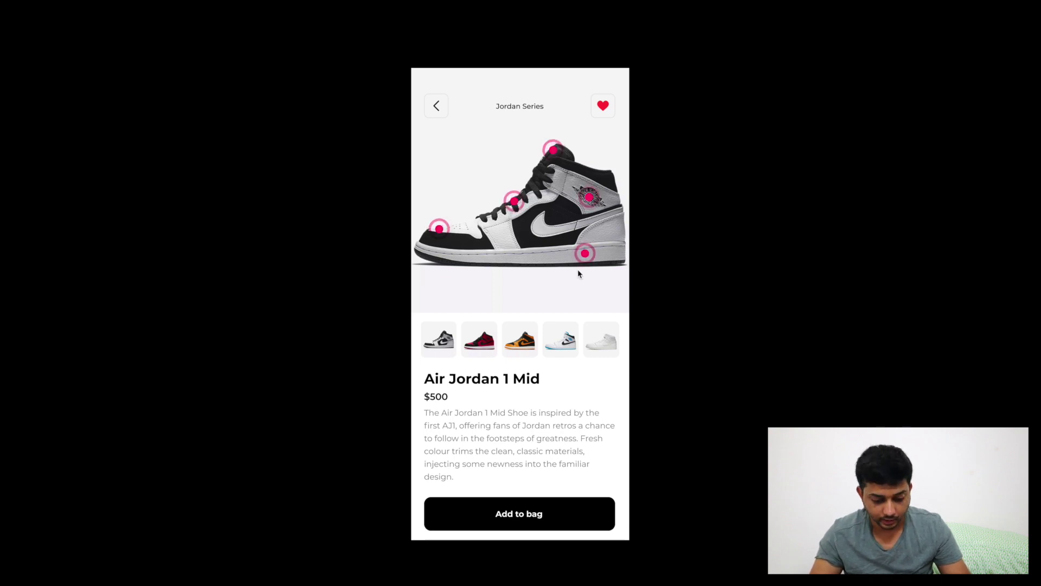
{"action": "left_click", "coordinate": [591, 202]}
{"action": "left_click", "coordinate": [590, 196]}
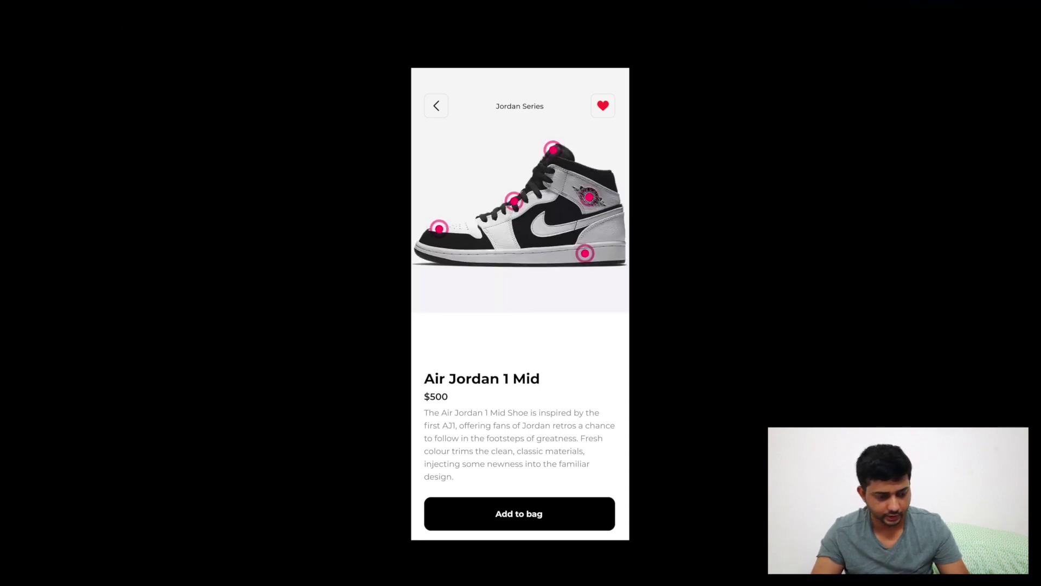
{"action": "key", "text": "super+w"}
- Duplicate the "start" frame and place the copy beside "Zoom-1", on the side away from the original
{"action": "scroll", "coordinate": [426, 209], "scroll_direction": "down", "scroll_amount": 3}
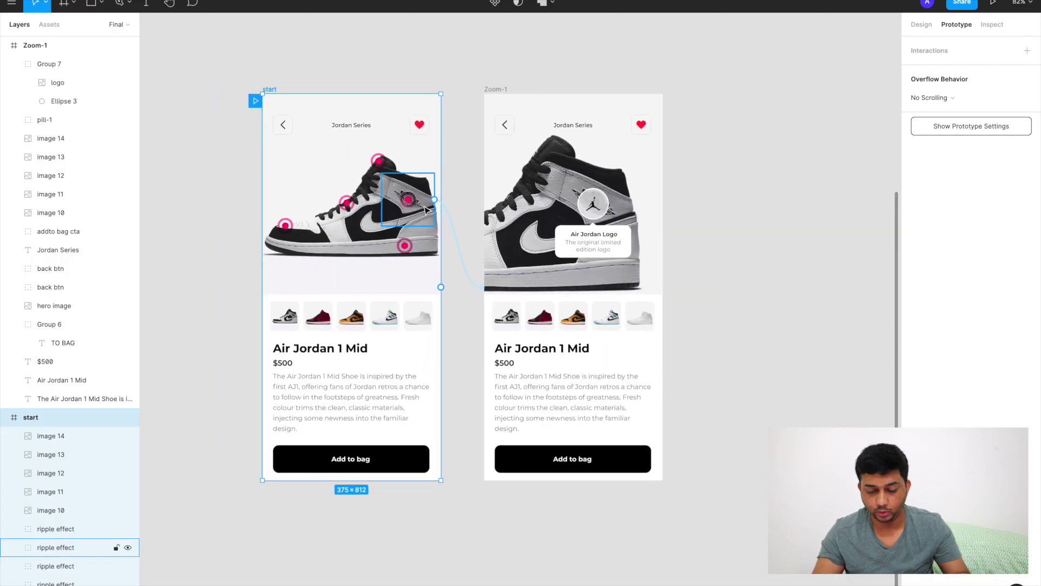
{"action": "left_click", "coordinate": [765, 179]}
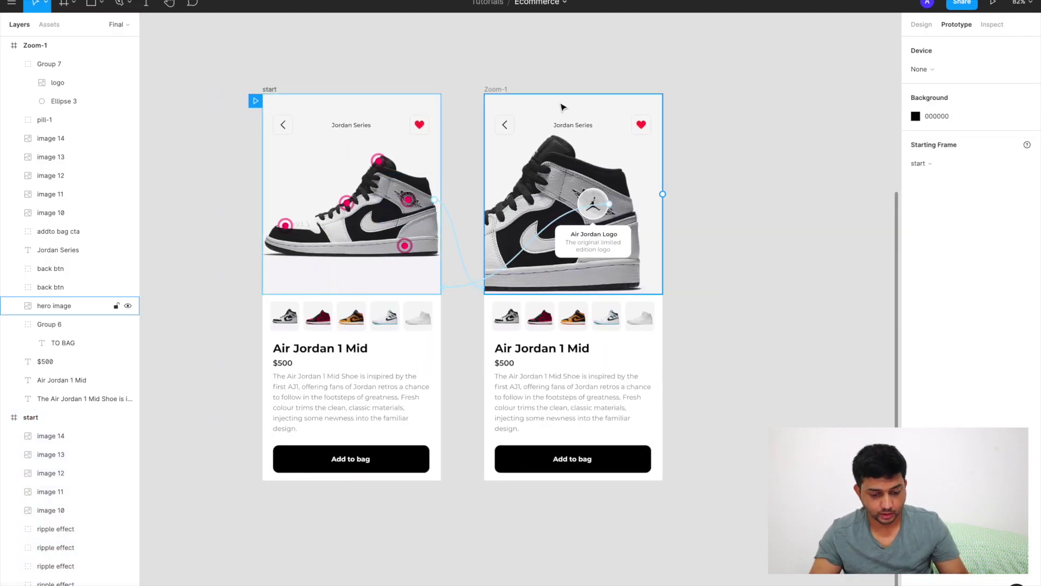
{"action": "left_click", "coordinate": [495, 89]}
{"action": "scroll", "coordinate": [494, 92], "scroll_direction": "right", "scroll_amount": 2}
{"action": "scroll", "coordinate": [494, 92], "scroll_direction": "down", "scroll_amount": 1}
{"action": "left_click", "coordinate": [230, 77]}
{"action": "scroll", "coordinate": [279, 111], "scroll_direction": "down", "scroll_amount": 3}
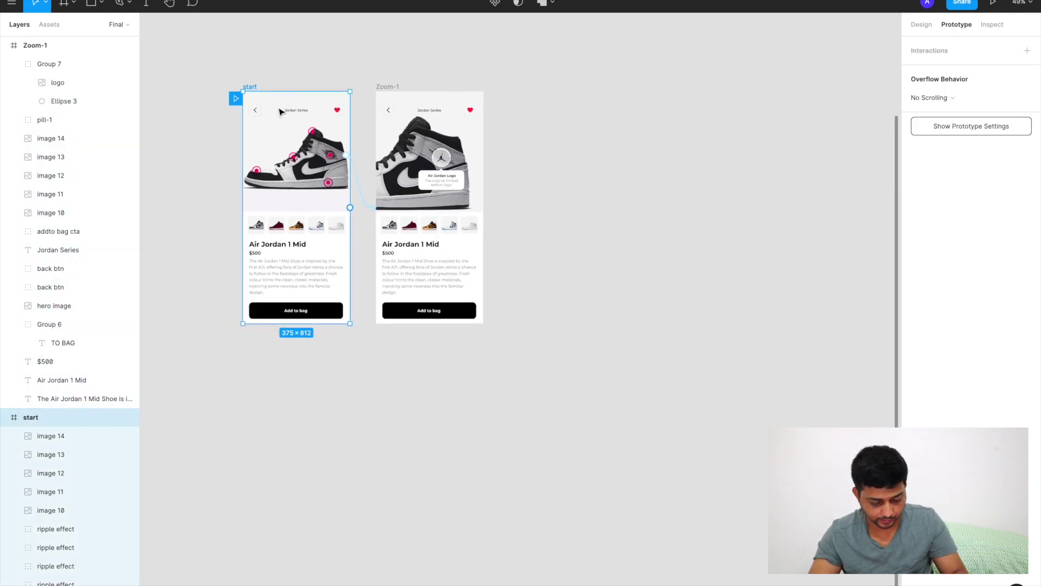
{"action": "left_click_drag", "start_coordinate": [279, 112], "coordinate": [557, 125]}
{"action": "left_click", "coordinate": [562, 358]}
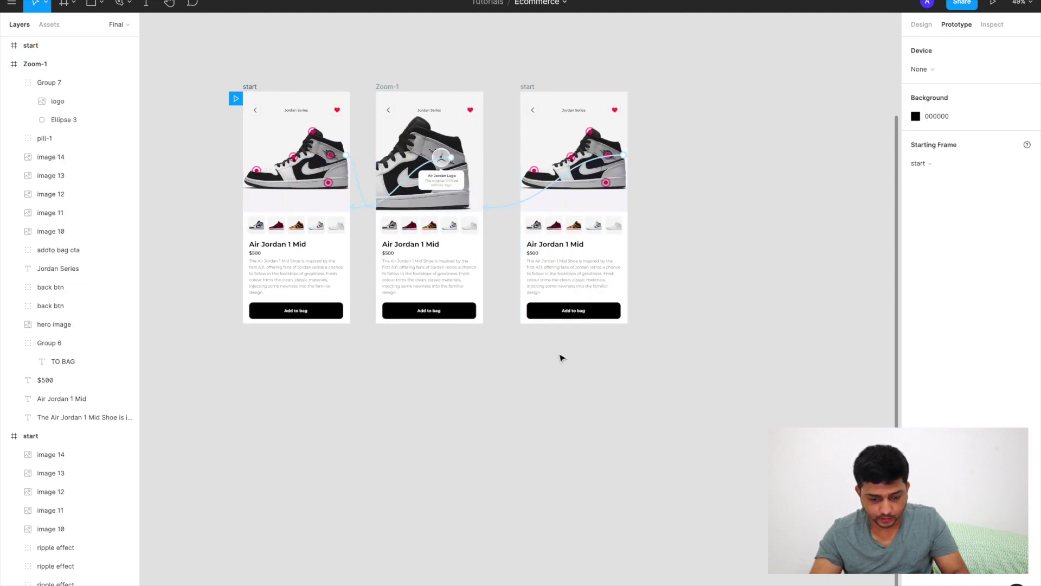
- Remove the prototype connection to "Zoom-1" from the wings logo hotspot in the duplicated "start" frame
{"action": "left_click", "coordinate": [506, 208]}
{"action": "key", "text": "Escape"}
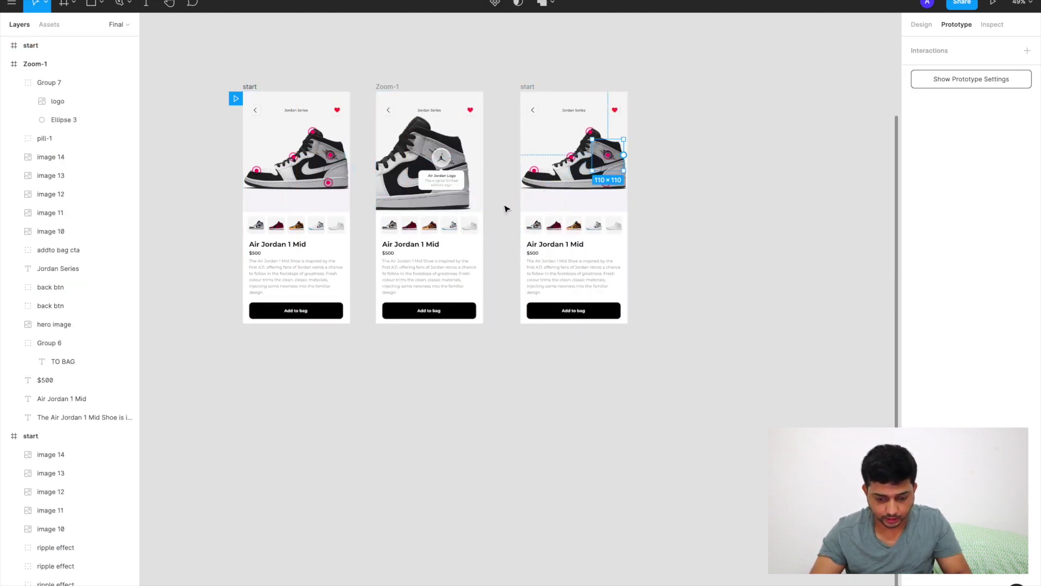
{"action": "scroll", "coordinate": [623, 152], "scroll_direction": "up", "scroll_amount": 5}
{"action": "scroll", "coordinate": [688, 158], "scroll_direction": "up", "scroll_amount": 2}
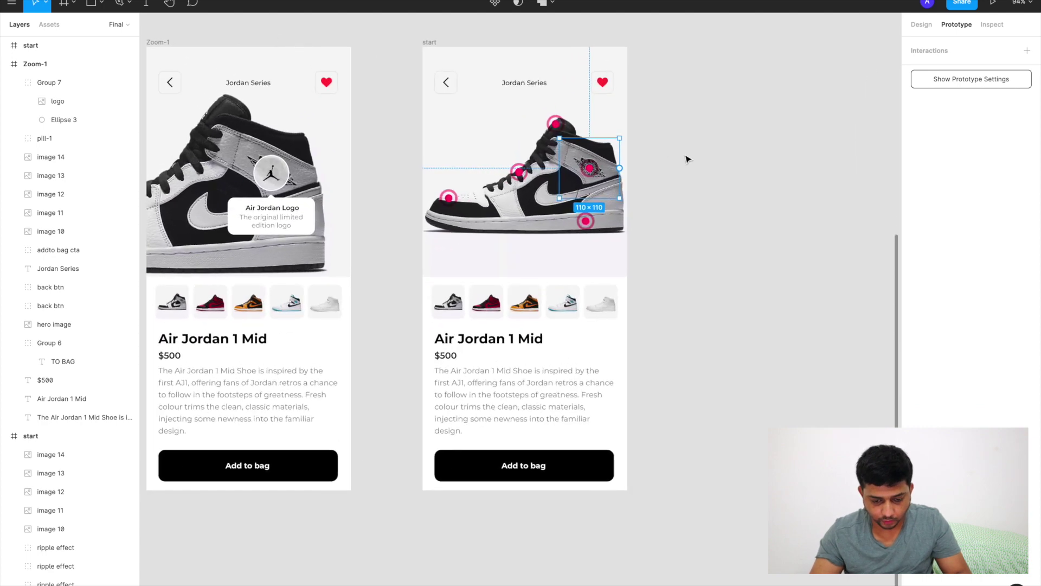
- Delete all five ripple effect hotspots from the shoe in the duplicated "start" frame
{"action": "left_click", "coordinate": [688, 158]}
{"action": "scroll", "coordinate": [687, 157], "scroll_direction": "down", "scroll_amount": 3}
{"action": "left_click", "coordinate": [617, 169]}
{"action": "left_click", "coordinate": [588, 130], "text": "shift"}
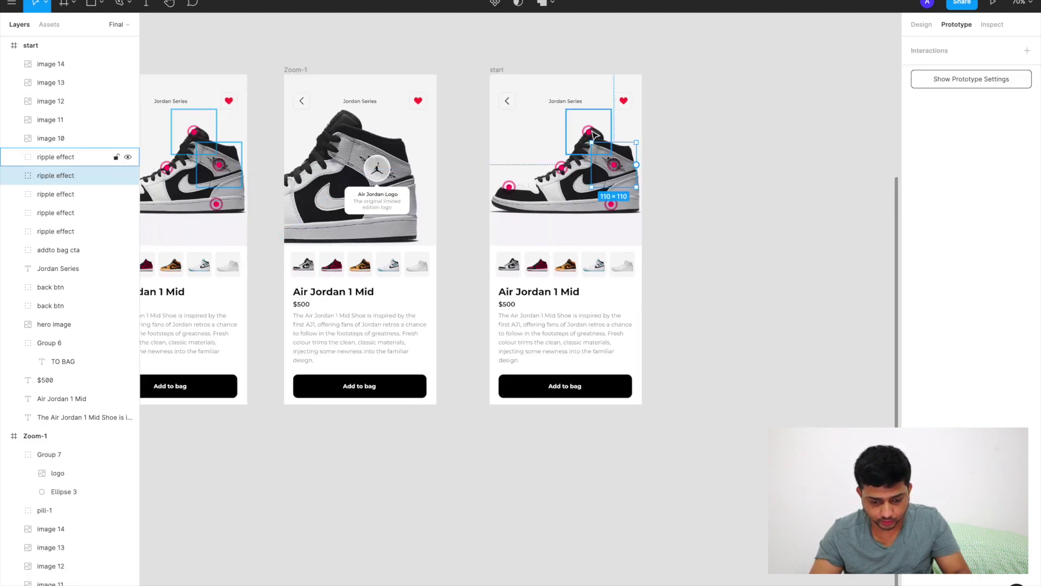
{"action": "left_click", "coordinate": [560, 166], "text": "shift"}
{"action": "left_click", "coordinate": [509, 187], "text": "shift"}
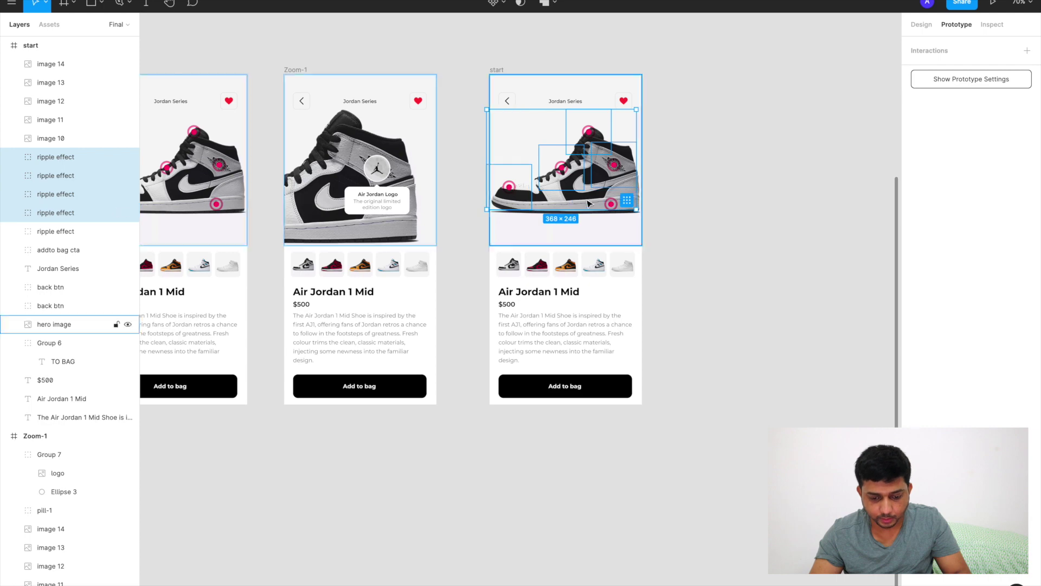
{"action": "left_click", "coordinate": [611, 204], "text": "shift"}
{"action": "key", "text": "Delete"}
{"action": "scroll", "coordinate": [611, 209], "scroll_direction": "left", "scroll_amount": 2}
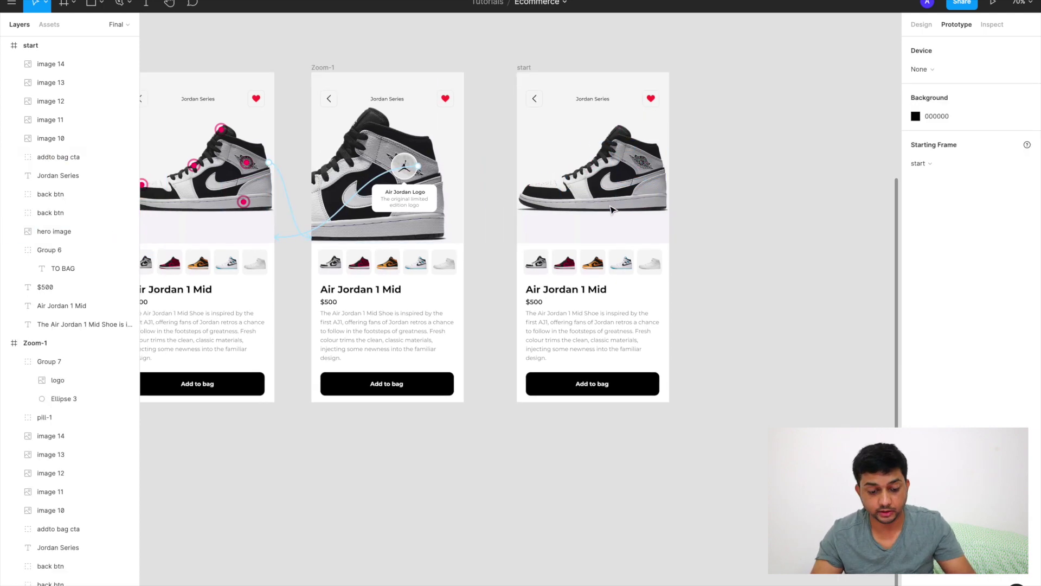
- Enlarge and reposition the hero image within its crop in the duplicated "start" frame to focus on the shoe's toe
{"action": "scroll", "coordinate": [606, 118], "scroll_direction": "down", "scroll_amount": 3}
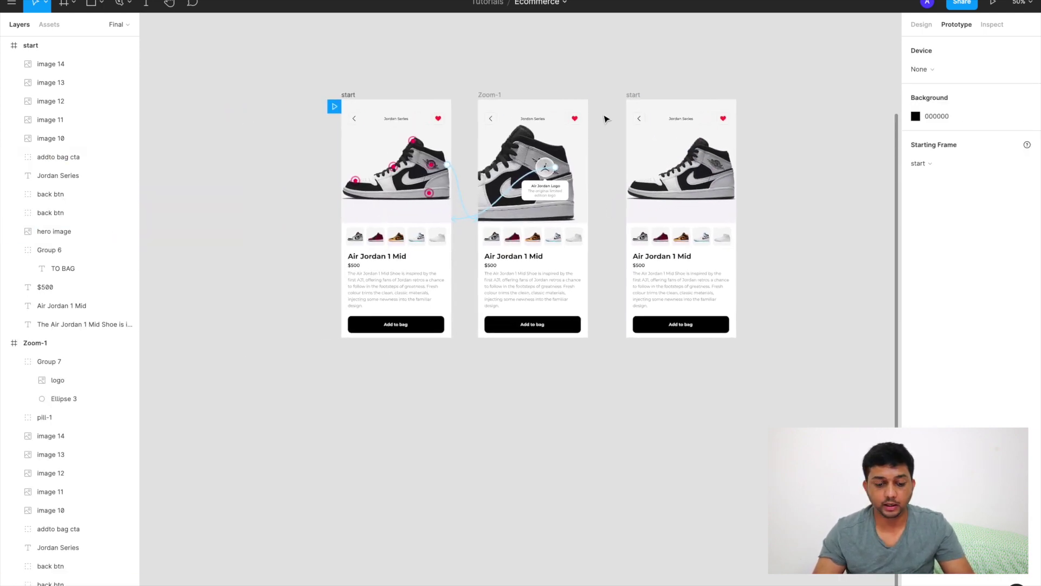
{"action": "scroll", "coordinate": [606, 119], "scroll_direction": "right", "scroll_amount": 2}
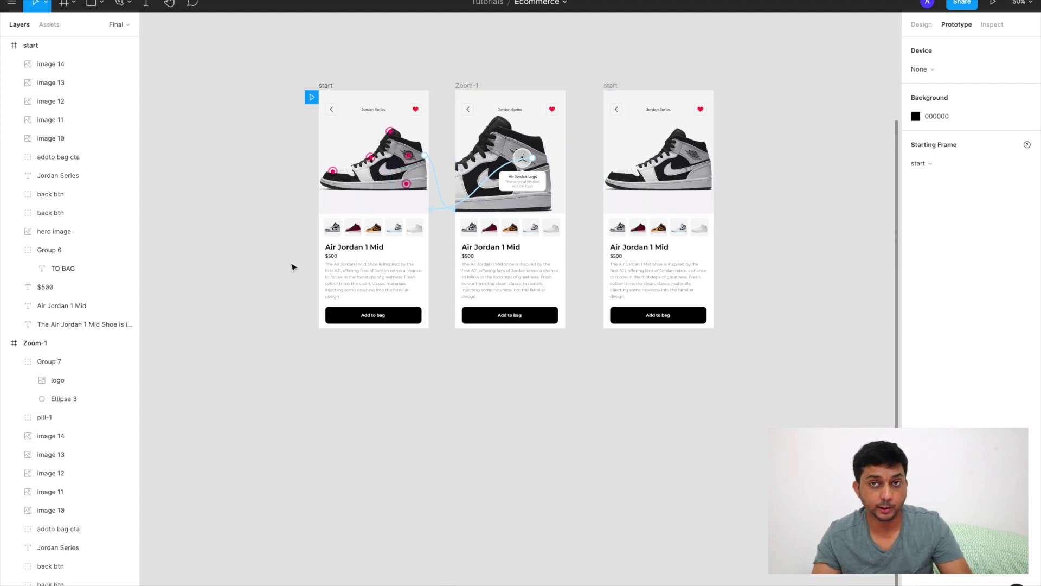
{"action": "left_click", "coordinate": [675, 143]}
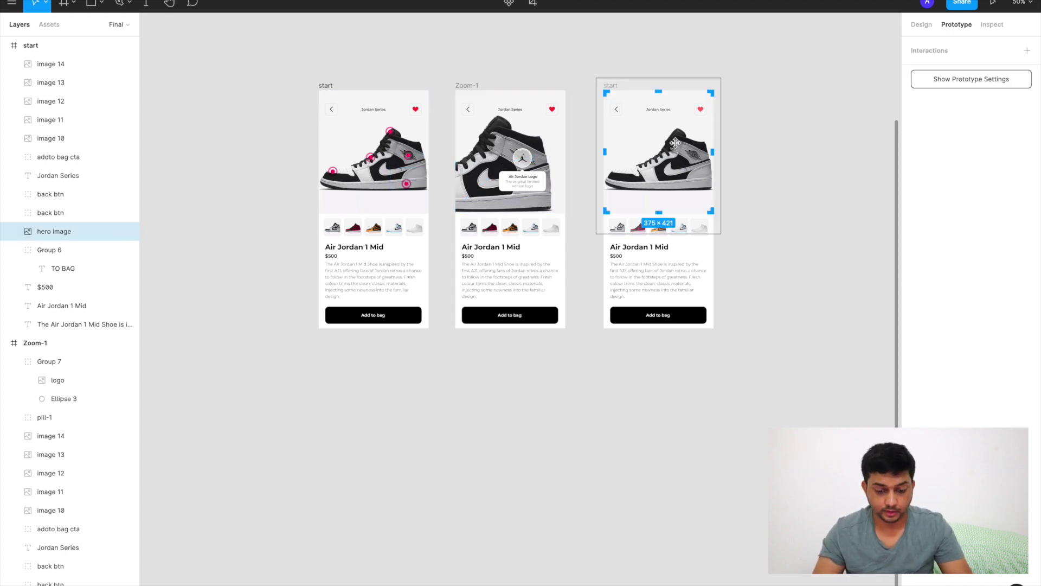
{"action": "scroll", "coordinate": [675, 143], "scroll_direction": "up", "scroll_amount": 3}
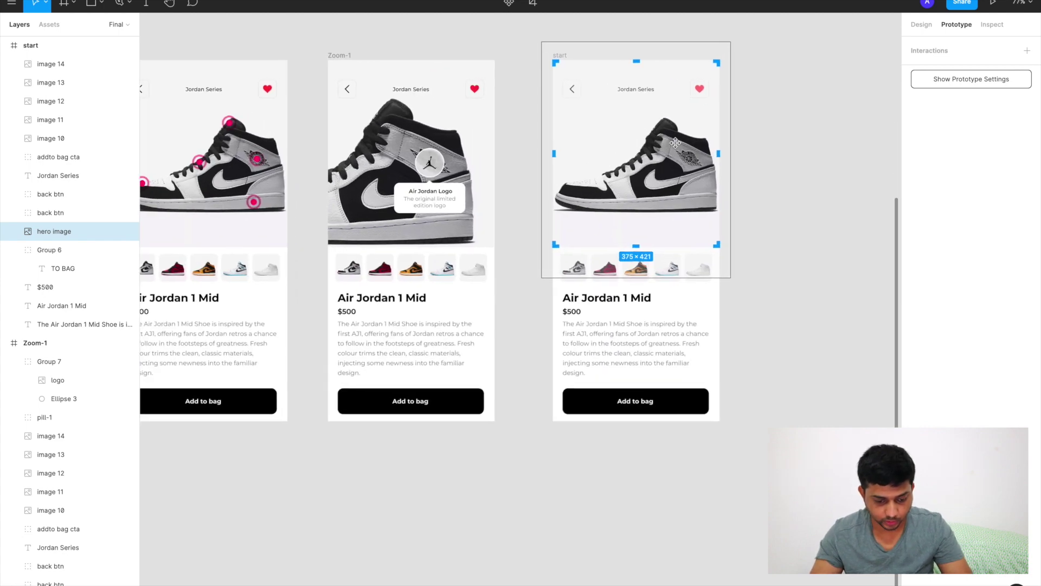
{"action": "scroll", "coordinate": [422, 173], "scroll_direction": "left", "scroll_amount": 2}
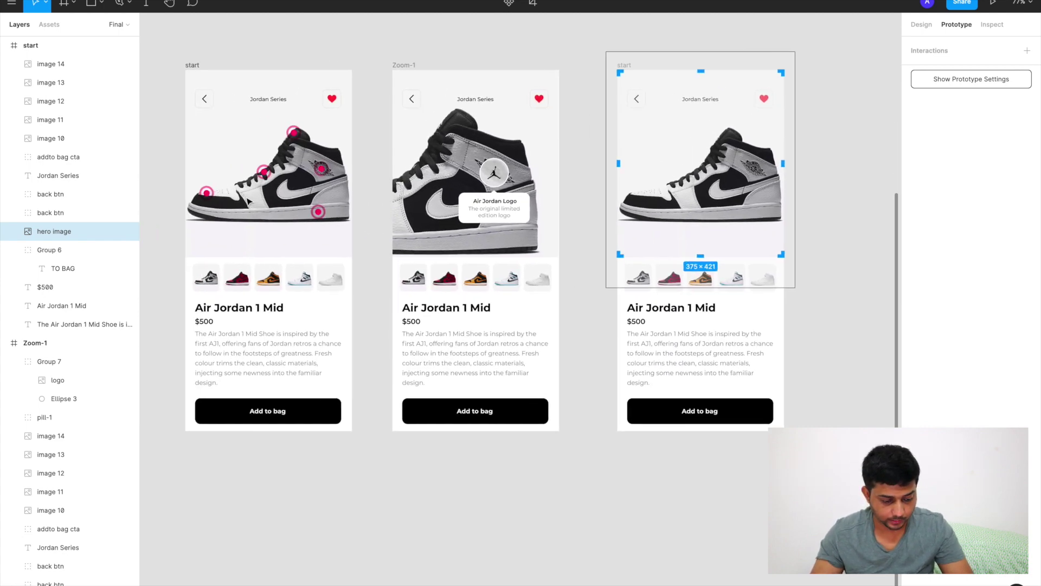
{"action": "scroll", "coordinate": [469, 235], "scroll_direction": "right", "scroll_amount": 2}
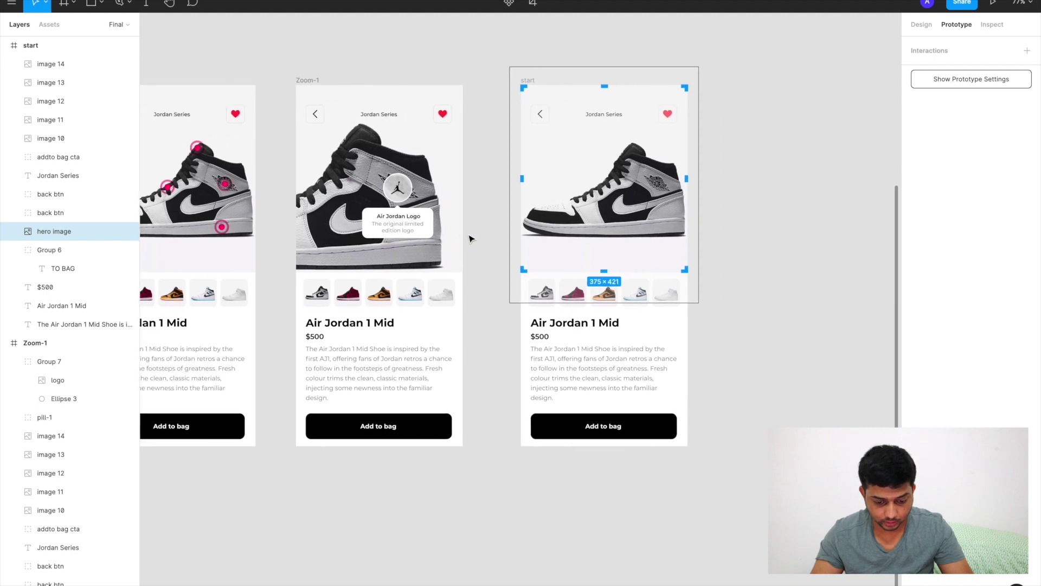
{"action": "scroll", "coordinate": [580, 315], "scroll_direction": "up", "scroll_amount": 3}
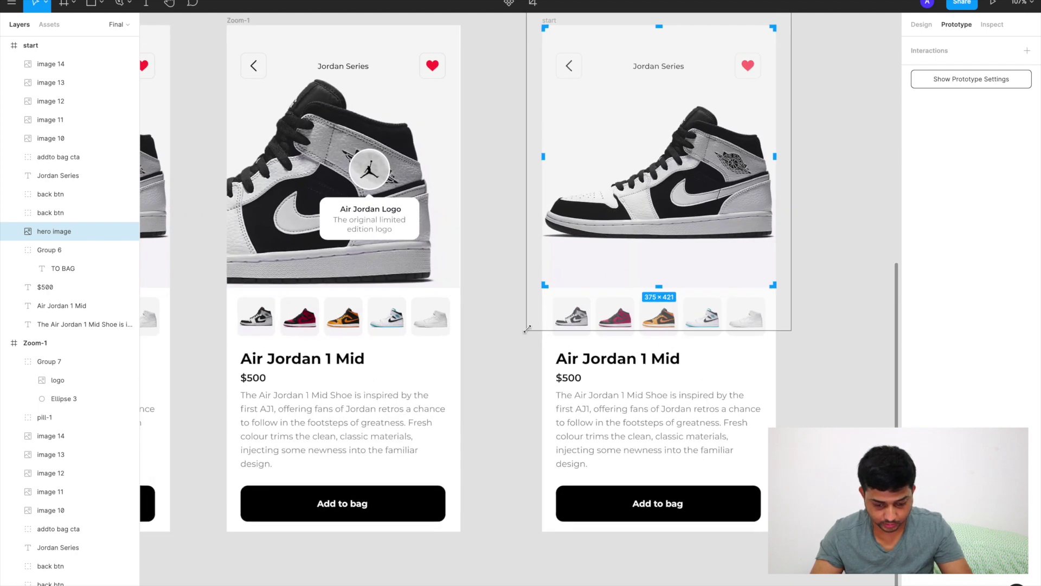
{"action": "left_click_drag", "start_coordinate": [512, 342], "coordinate": [447, 424]}
{"action": "left_click_drag", "start_coordinate": [692, 232], "coordinate": [832, 128]}
{"action": "scroll", "coordinate": [831, 118], "scroll_direction": "down", "scroll_amount": 5}
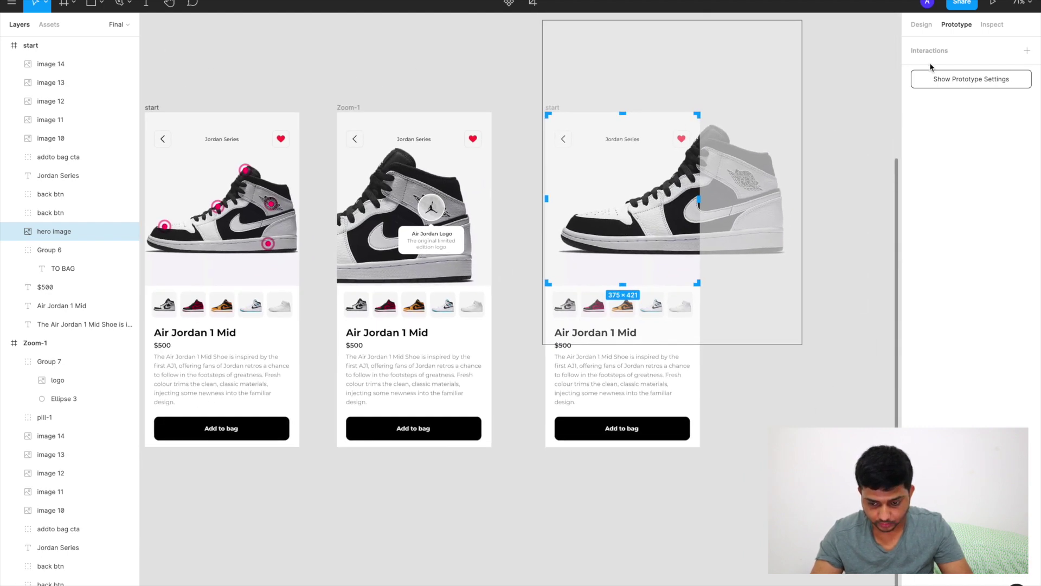
{"action": "left_click", "coordinate": [922, 26]}
- Move the round leather swatch badge and its "Premium Leather" text pill onto the shoe's toe in the duplicated "start" frame
{"action": "scroll", "coordinate": [801, 329], "scroll_direction": "down", "scroll_amount": 4}
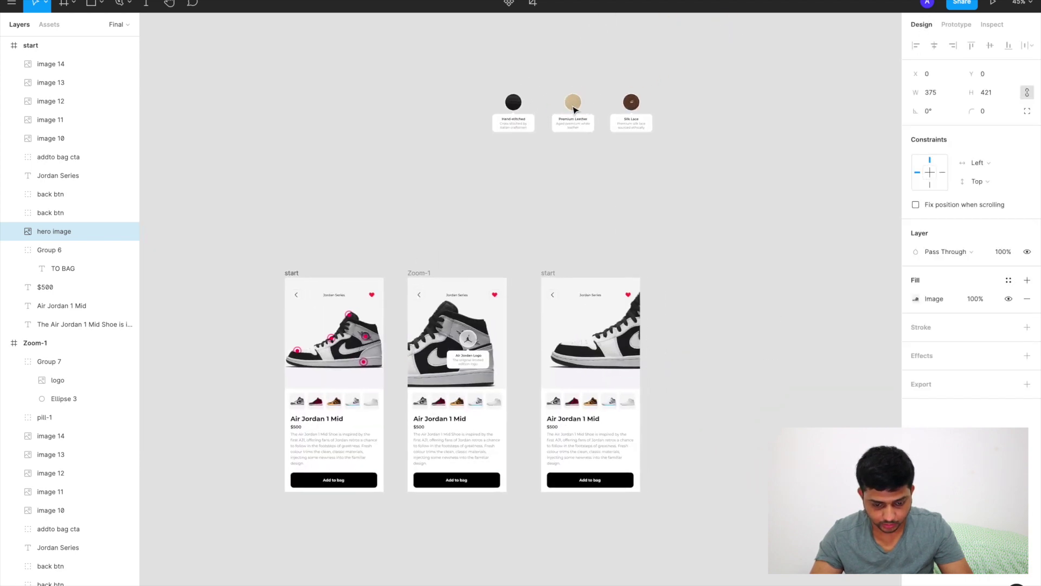
{"action": "scroll", "coordinate": [573, 109], "scroll_direction": "up", "scroll_amount": 3}
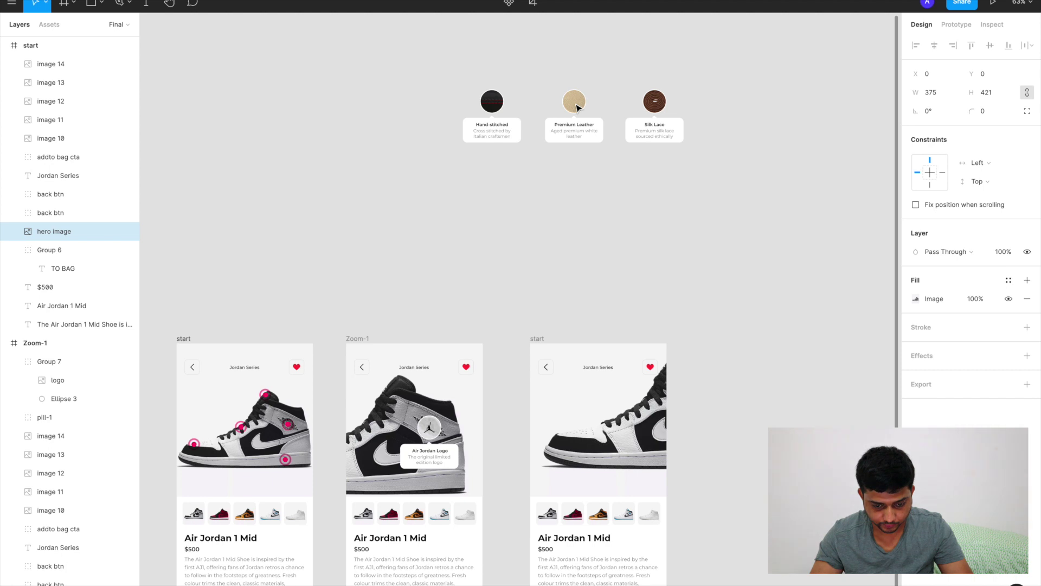
{"action": "left_click", "coordinate": [577, 106]}
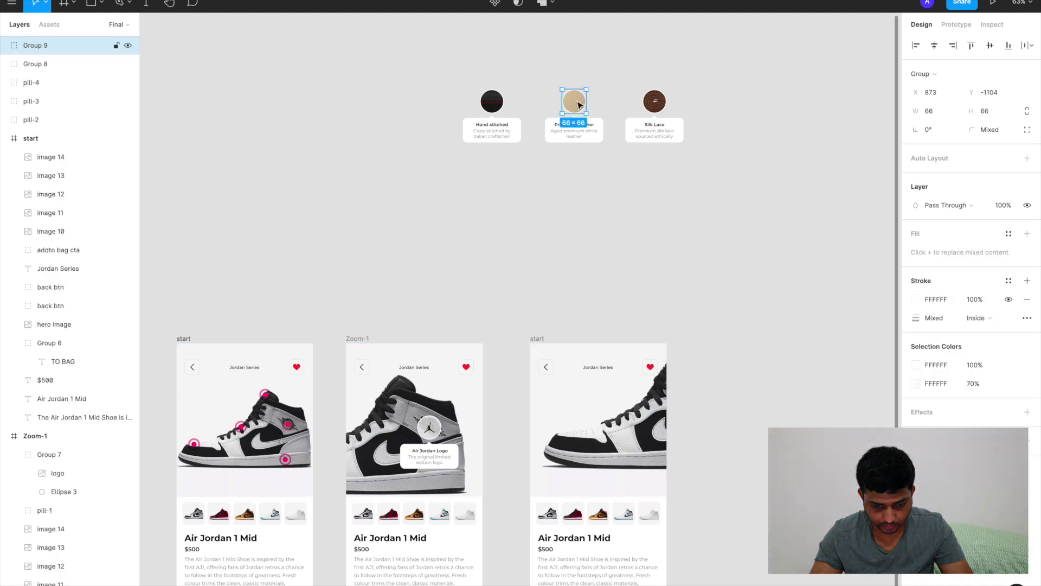
{"action": "left_click", "coordinate": [570, 139], "text": "shift"}
{"action": "left_click_drag", "start_coordinate": [570, 140], "coordinate": [587, 459]}
{"action": "scroll", "coordinate": [587, 460], "scroll_direction": "up", "scroll_amount": 5}
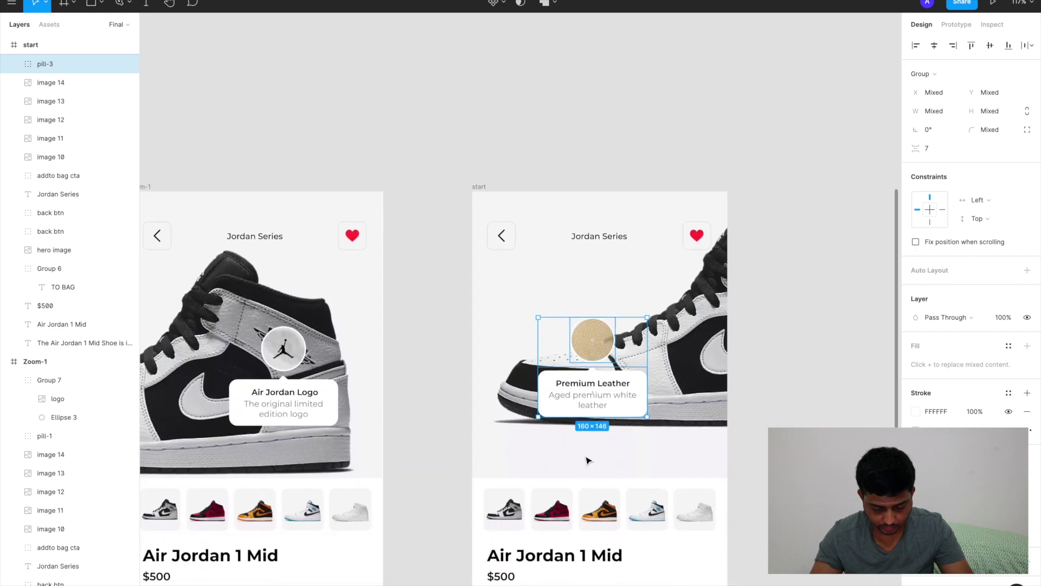
- Shift the round leather swatch badge and its "Premium Leather" pill slightly along the toe in the duplicated "start" frame
{"action": "left_click_drag", "start_coordinate": [585, 336], "coordinate": [570, 357]}
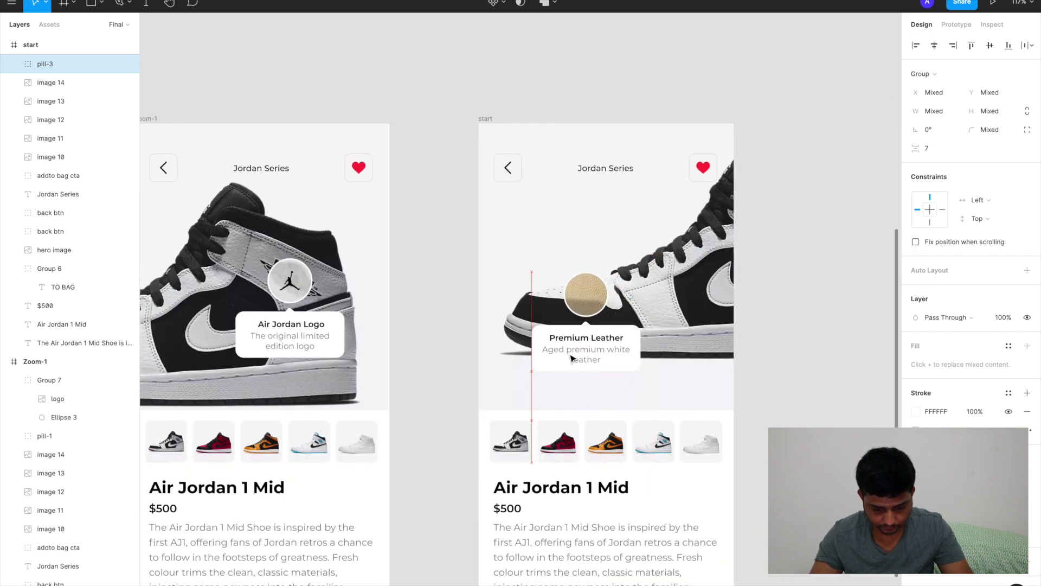
{"action": "left_click", "coordinate": [782, 338]}
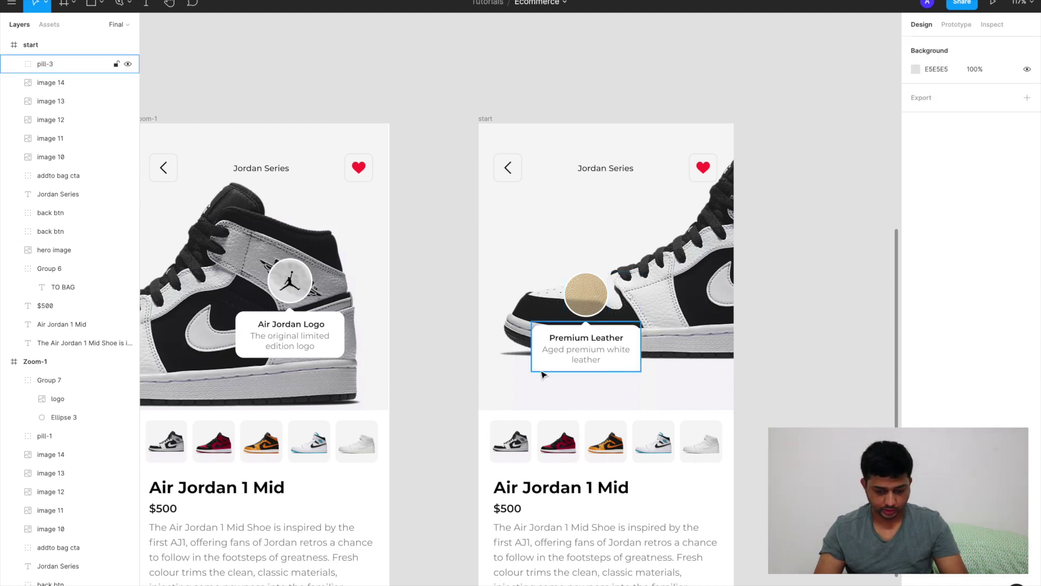
- Connect the toe's ripple hotspot in the original "start" frame to the duplicated frame with the "Premium Leather" callout
{"action": "scroll", "coordinate": [783, 372], "scroll_direction": "down", "scroll_amount": 5}
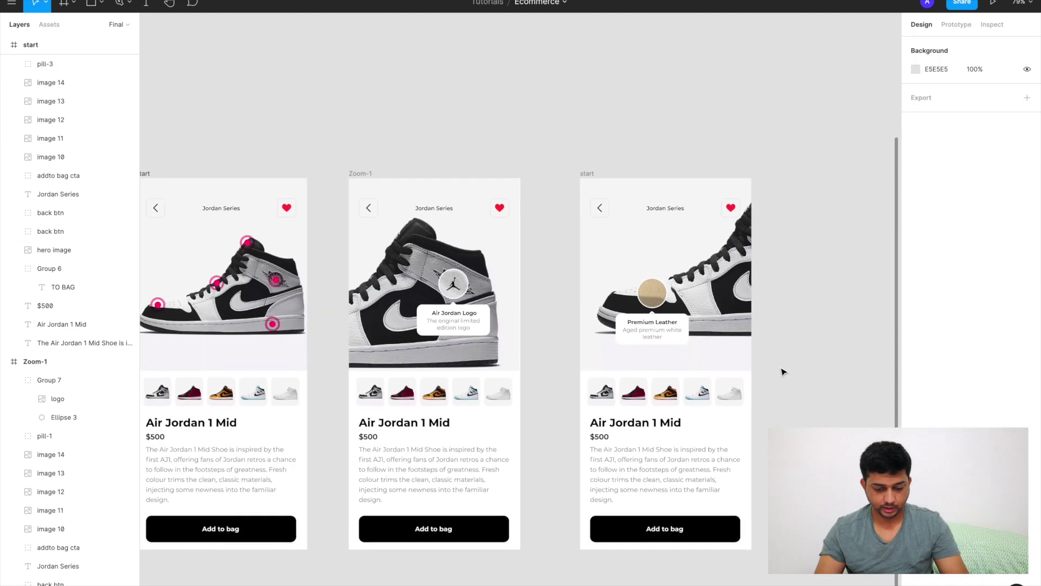
{"action": "scroll", "coordinate": [782, 372], "scroll_direction": "down", "scroll_amount": 3}
{"action": "scroll", "coordinate": [783, 372], "scroll_direction": "right", "scroll_amount": 1}
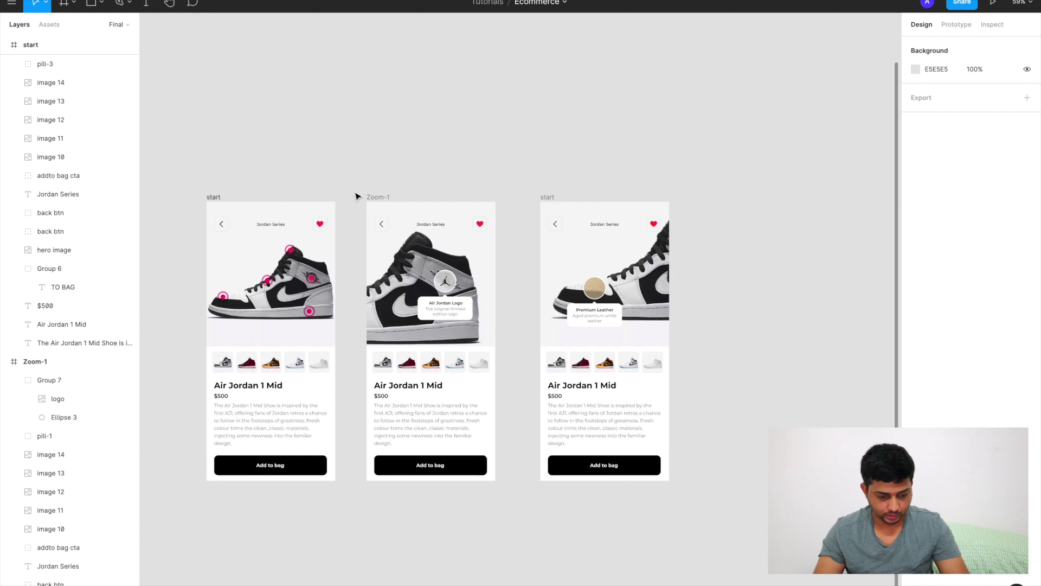
{"action": "left_click", "coordinate": [273, 282]}
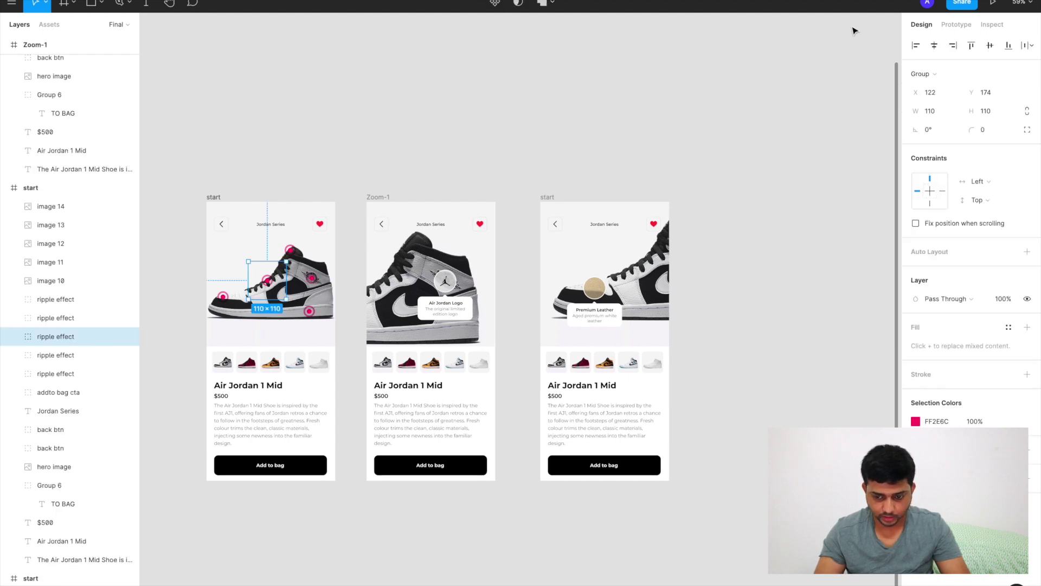
{"action": "left_click", "coordinate": [944, 26]}
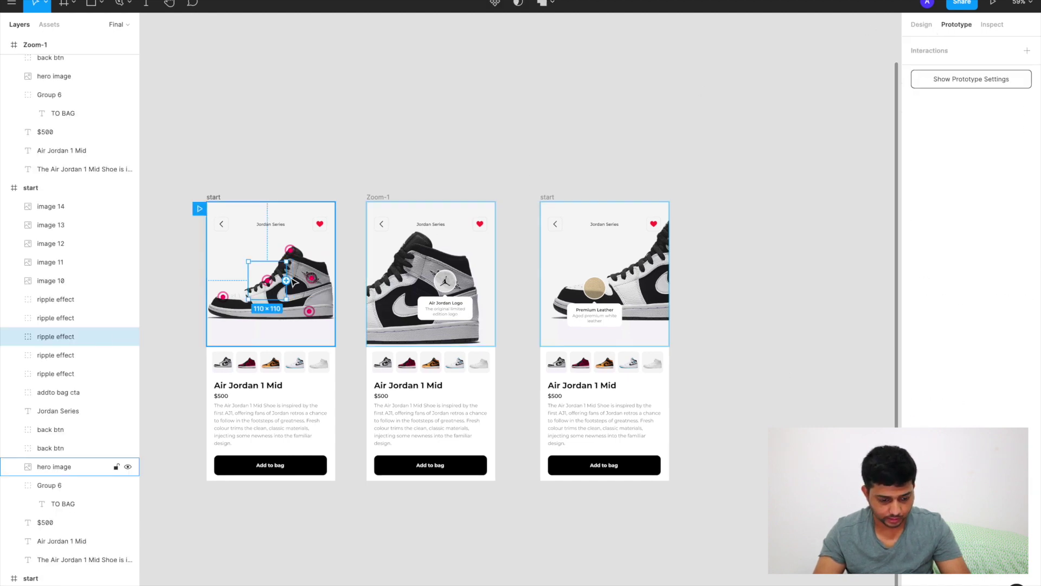
{"action": "left_click", "coordinate": [223, 297]}
{"action": "left_click_drag", "start_coordinate": [244, 298], "coordinate": [539, 340]}
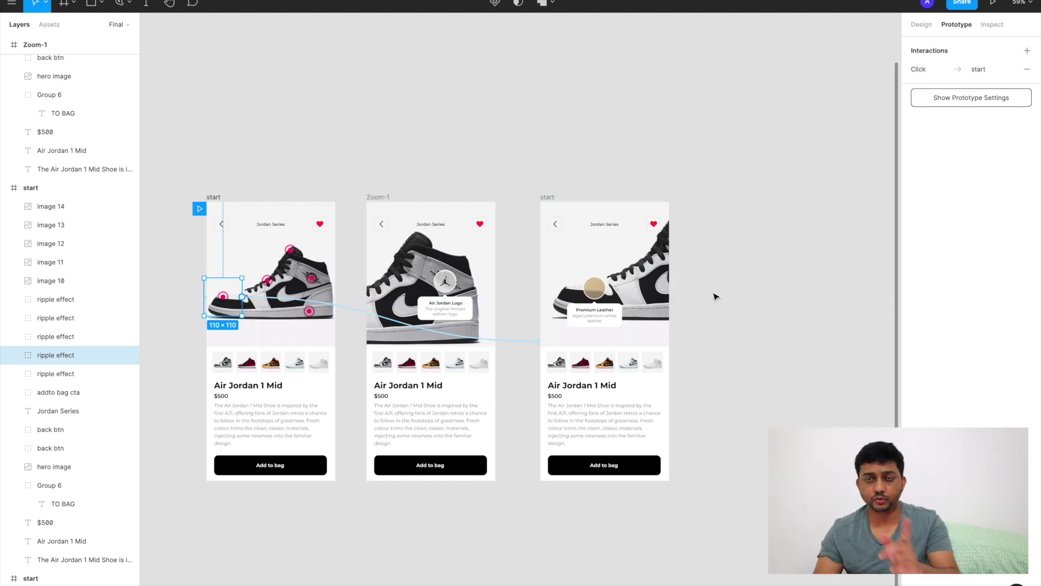
- Rename the duplicated frame with the "Premium Leather" callout as "zoom-2"
{"action": "scroll", "coordinate": [713, 295], "scroll_direction": "down", "scroll_amount": 1}
{"action": "scroll", "coordinate": [713, 295], "scroll_direction": "right", "scroll_amount": 1}
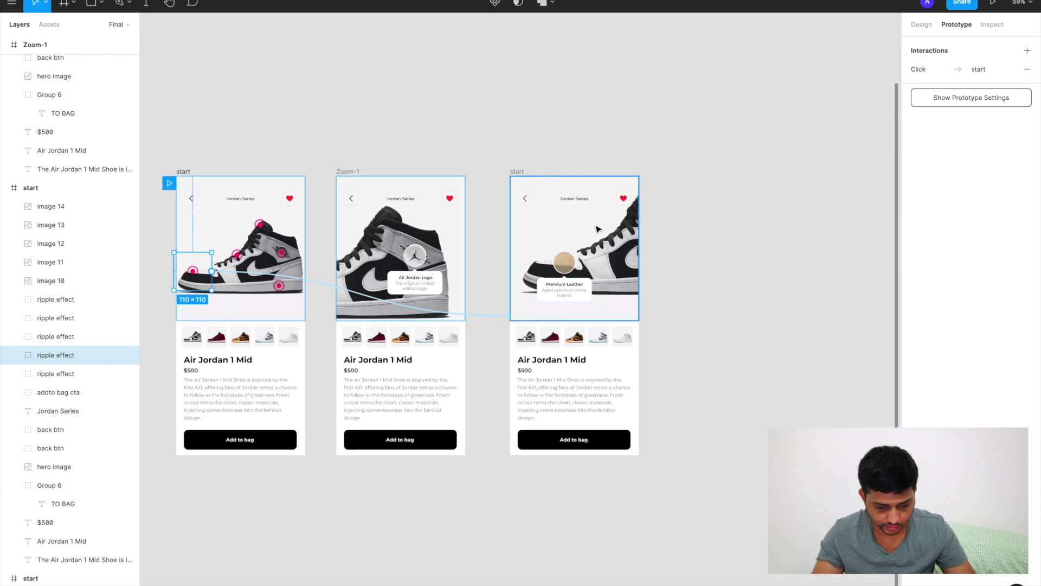
{"action": "left_click", "coordinate": [516, 171]}
{"action": "double_click", "coordinate": [31, 45]}
{"action": "type", "text": "zoom-2"}
{"action": "key", "text": "Return"}
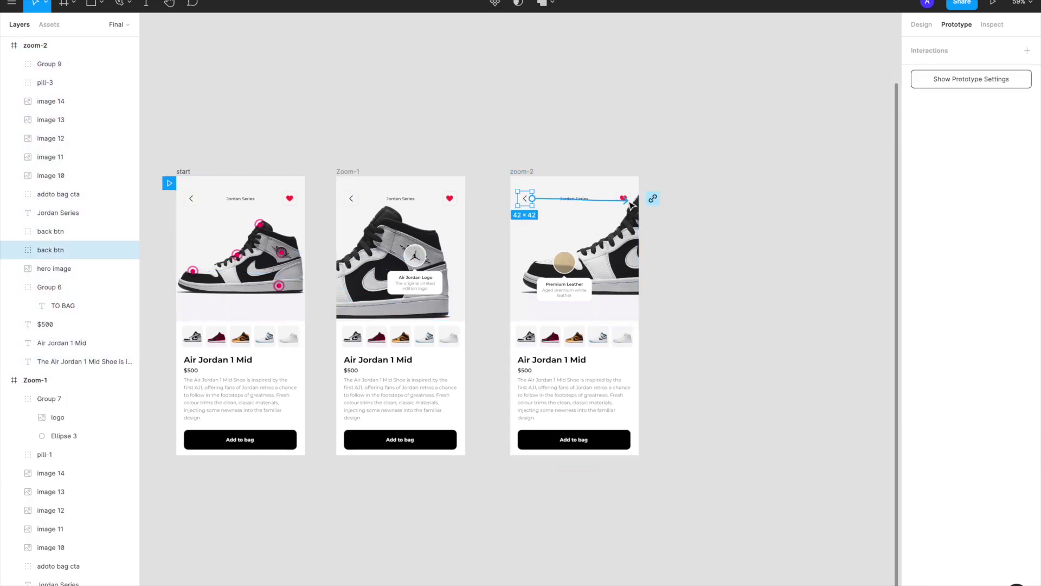
{"action": "left_click", "coordinate": [688, 70]}
- Duplicate the original "start" frame beside "zoom-2" and name the copy "zoom-3"
{"action": "scroll", "coordinate": [488, 108], "scroll_direction": "down", "scroll_amount": 2, "text": "ctrl"}
{"action": "left_click", "coordinate": [275, 140]}
{"action": "left_click_drag", "start_coordinate": [275, 140], "coordinate": [661, 139]}
{"action": "scroll", "coordinate": [816, 193], "scroll_direction": "up", "scroll_amount": 3}
{"action": "double_click", "coordinate": [33, 45]}
{"action": "type", "text": "zoom-3"}
{"action": "key", "text": "Return"}
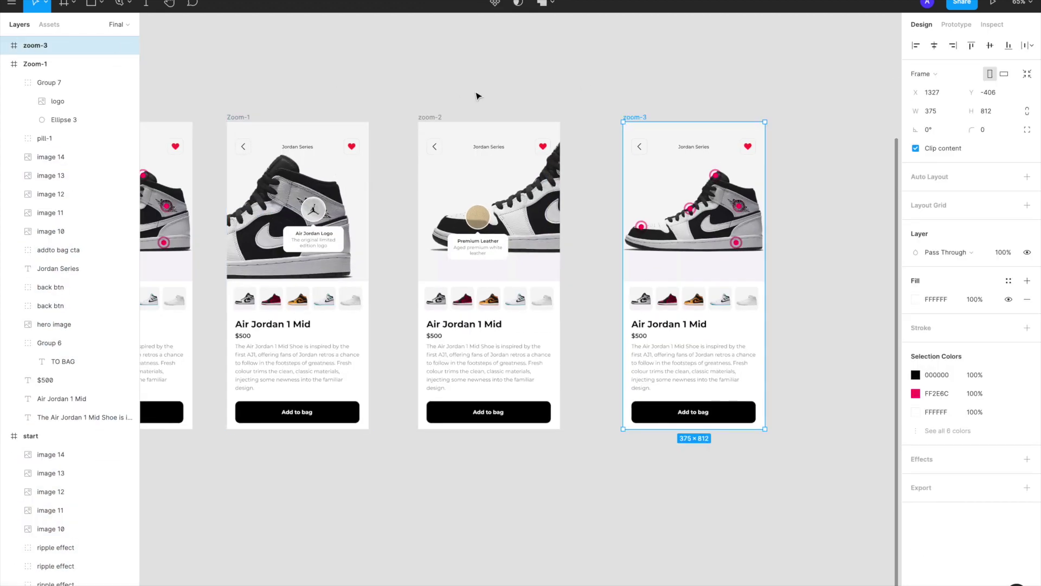
- Delete all five ripple effect hotspots from the shoe in the "zoom-3" frame
{"action": "scroll", "coordinate": [460, 217], "scroll_direction": "down", "scroll_amount": 2}
{"action": "left_click", "coordinate": [54, 196]}
{"action": "left_click", "coordinate": [54, 157], "text": "shift"}
{"action": "key", "text": "Delete"}
- Enlarge and reposition the hero image within its crop in "zoom-3" to focus on the shoe's tongue and ankle
{"action": "double_click", "coordinate": [648, 208]}
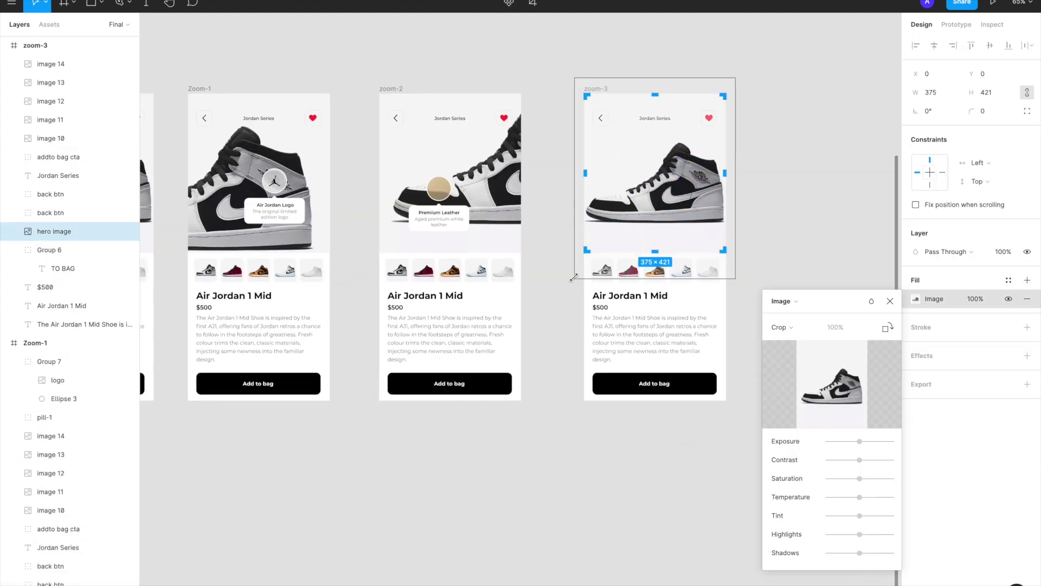
{"action": "left_click_drag", "start_coordinate": [573, 277], "coordinate": [465, 417]}
{"action": "scroll", "coordinate": [531, 326], "scroll_direction": "down", "scroll_amount": 3, "text": "ctrl"}
{"action": "left_click_drag", "start_coordinate": [591, 303], "coordinate": [610, 271]}
{"action": "scroll", "coordinate": [619, 280], "scroll_direction": "up", "scroll_amount": 5, "text": "ctrl"}
{"action": "scroll", "coordinate": [619, 280], "scroll_direction": "down", "scroll_amount": 4, "text": "ctrl"}
{"action": "left_click", "coordinate": [890, 301]}
{"action": "scroll", "coordinate": [868, 312], "scroll_direction": "down", "scroll_amount": 1, "text": "ctrl"}
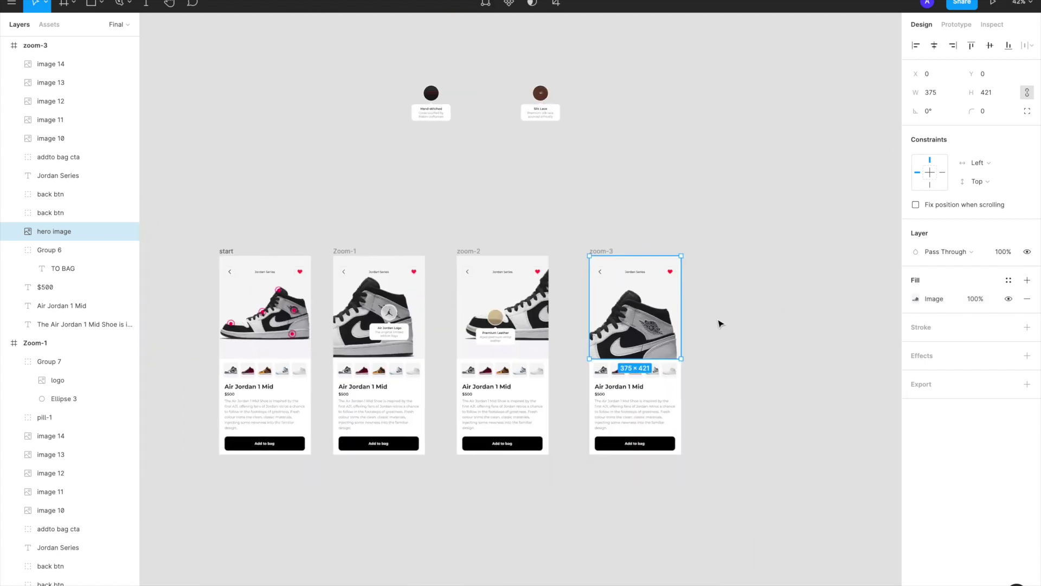
- Move the dark round swatch badge and its "Hand-stitched" pill onto the shoe's tongue in "zoom-3"
{"action": "left_click", "coordinate": [433, 93]}
{"action": "left_click_drag", "start_coordinate": [431, 101], "coordinate": [629, 298]}
{"action": "scroll", "coordinate": [629, 298], "scroll_direction": "up", "scroll_amount": 3, "text": "ctrl"}
{"action": "key", "text": "Escape"}
- Paste another copy of the "start" frame beside "zoom-3" and name it "zoom-4"
{"action": "scroll", "coordinate": [602, 269], "scroll_direction": "down", "scroll_amount": 4, "text": "ctrl"}
{"action": "key", "text": "ctrl+v"}
{"action": "left_click_drag", "start_coordinate": [551, 244], "coordinate": [662, 244]}
{"action": "key", "text": "ctrl+r"}
{"action": "type", "text": "zoom-4"}
{"action": "key", "text": "Return"}
{"action": "scroll", "coordinate": [567, 89], "scroll_direction": "up", "scroll_amount": 2, "text": "ctrl"}
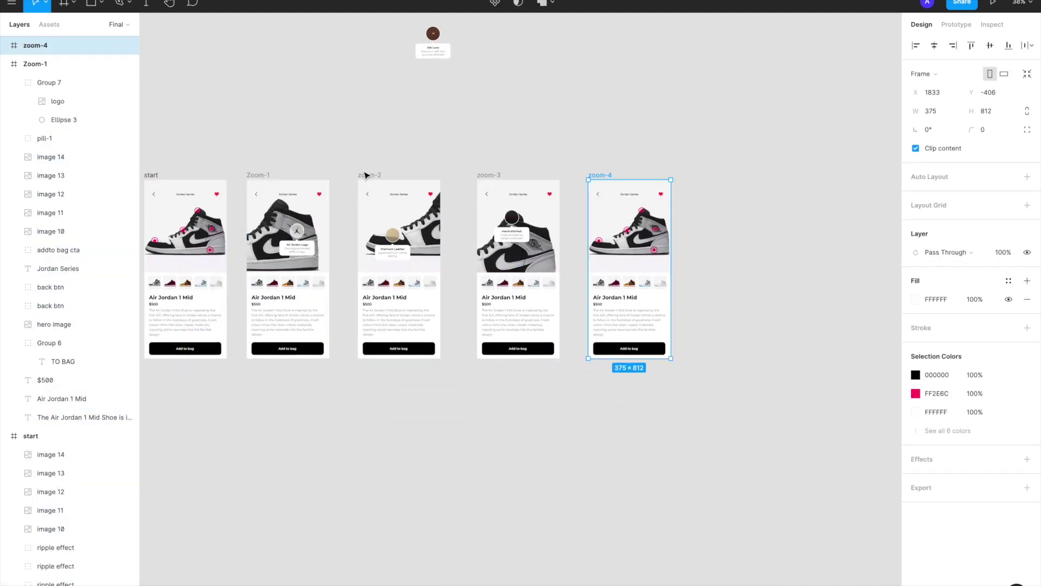
- Delete all five ripple effect hotspots from the shoe in the "zoom-4" frame
{"action": "left_click", "coordinate": [567, 90]}
{"action": "scroll", "coordinate": [705, 206], "scroll_direction": "up", "scroll_amount": 2, "text": "ctrl"}
{"action": "left_click", "coordinate": [5, 45]}
{"action": "left_click", "coordinate": [60, 157]}
{"action": "left_click", "coordinate": [59, 194], "text": "shift"}
{"action": "left_click", "coordinate": [60, 213], "text": "shift"}
{"action": "key", "text": "Delete"}
- Enlarge the hero image within its crop in "zoom-4" and place the brown swatch badge with its "Silk Lace" pill over the laces
{"action": "double_click", "coordinate": [628, 238]}
{"action": "left_click_drag", "start_coordinate": [533, 318], "coordinate": [434, 477]}
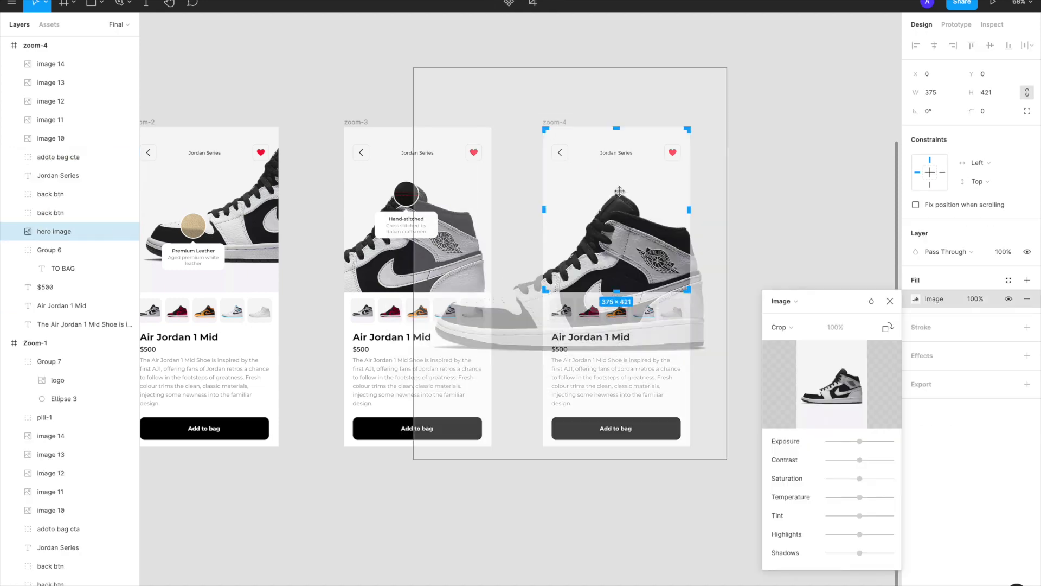
{"action": "scroll", "coordinate": [434, 477], "scroll_direction": "up", "scroll_amount": 2, "text": "ctrl"}
{"action": "scroll", "coordinate": [832, 225], "scroll_direction": "down", "scroll_amount": 3, "text": "ctrl"}
{"action": "left_click", "coordinate": [832, 225]}
{"action": "left_click", "coordinate": [399, 58]}
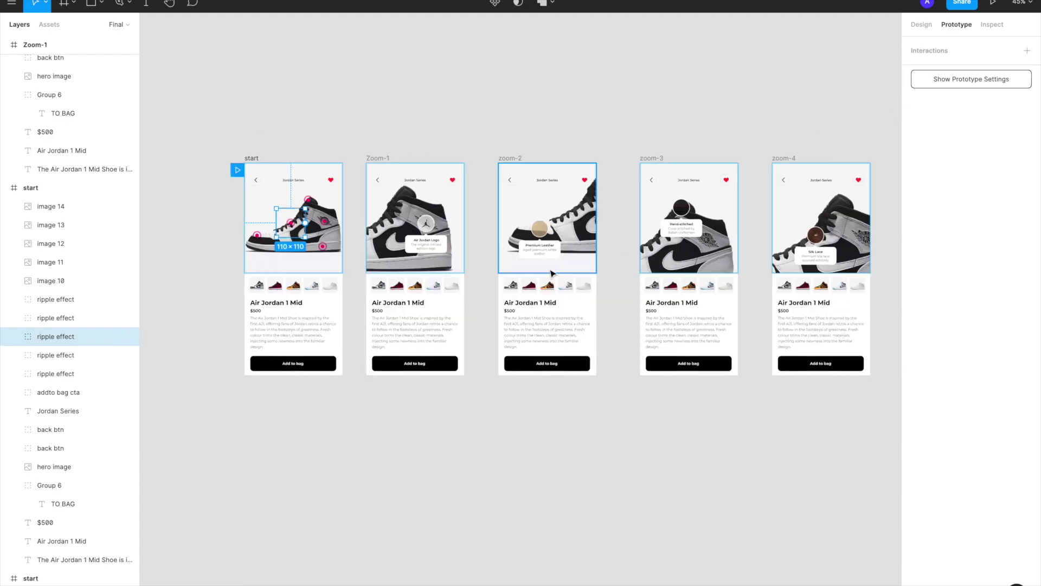
- Connect the lace hotspot in "start" to "zoom-4" and the tongue hotspot to "zoom-3"
{"action": "left_click_drag", "start_coordinate": [305, 222], "coordinate": [642, 233]}
{"action": "left_click", "coordinate": [308, 200]}
{"action": "left_click_drag", "start_coordinate": [322, 200], "coordinate": [314, 255]}
{"action": "key", "text": "Escape"}
- Connect the round "Hand-stitched" badge in "zoom-3" back to the "start" frame
{"action": "scroll", "coordinate": [369, 228], "scroll_direction": "up", "scroll_amount": 3, "text": "ctrl"}
{"action": "left_click", "coordinate": [600, 228]}
{"action": "scroll", "coordinate": [698, 277], "scroll_direction": "down", "scroll_amount": 3, "text": "ctrl"}
{"action": "left_click", "coordinate": [49, 398]}
{"action": "left_click_drag", "start_coordinate": [690, 186], "coordinate": [184, 271]}
- Connect the round "Silk Lace" badge in "zoom-4" back to the "start" frame
{"action": "scroll", "coordinate": [488, 244], "scroll_direction": "right", "scroll_amount": 2}
{"action": "left_click", "coordinate": [704, 225]}
{"action": "scroll", "coordinate": [488, 244], "scroll_direction": "down", "scroll_amount": 3, "text": "ctrl"}
{"action": "left_click_drag", "start_coordinate": [715, 213], "coordinate": [359, 263]}
{"action": "left_click", "coordinate": [446, 365]}
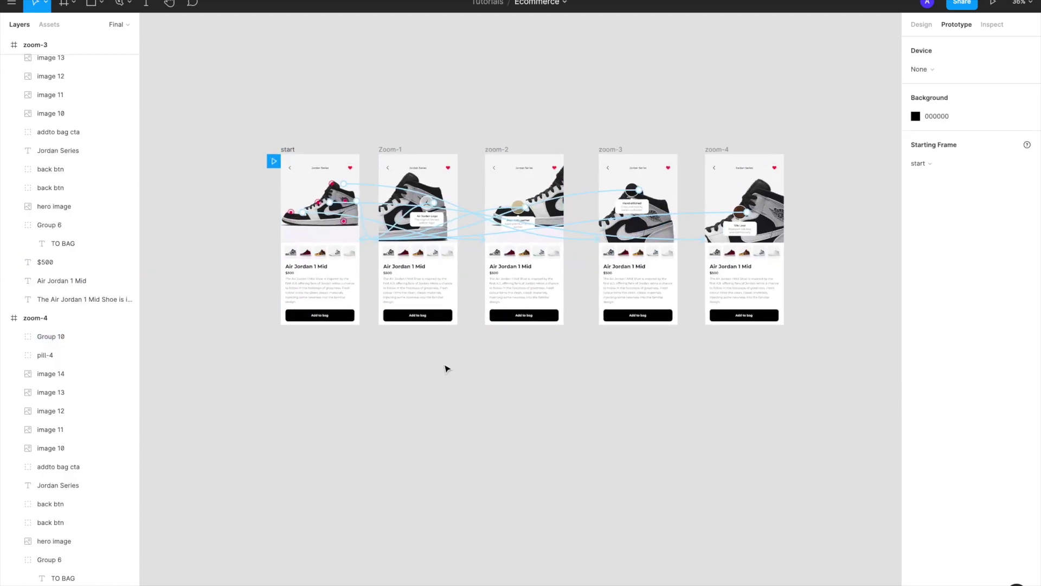
- Examine the prototype connections between "start" and the zoom frames, including the Air Jordan logo badge's link in "Zoom-1"
{"action": "scroll", "coordinate": [435, 440], "scroll_direction": "up", "scroll_amount": 3, "text": "ctrl"}
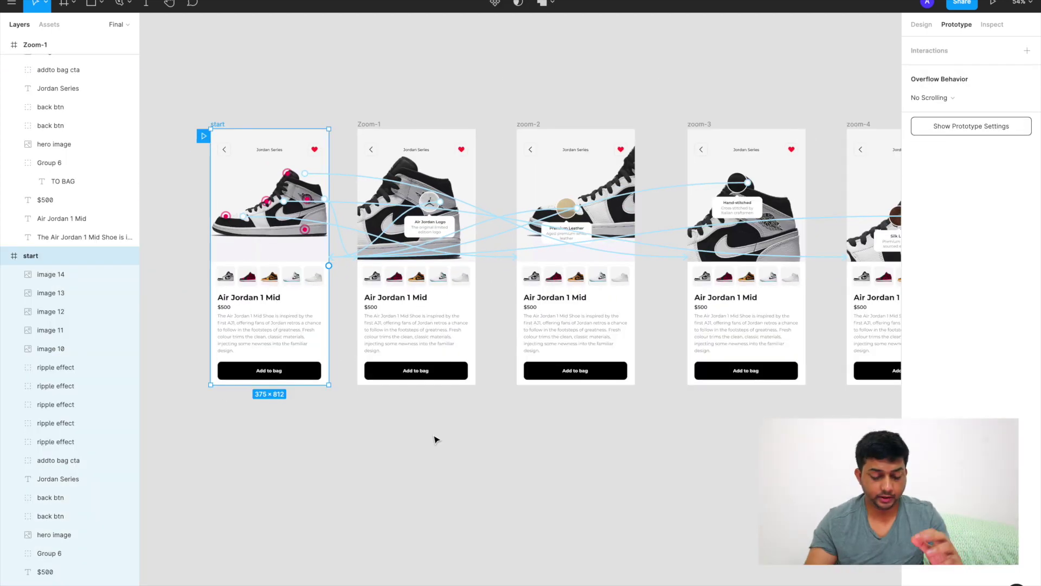
{"action": "scroll", "coordinate": [435, 439], "scroll_direction": "down", "scroll_amount": 3, "text": "ctrl"}
{"action": "scroll", "coordinate": [435, 439], "scroll_direction": "up", "scroll_amount": 2, "text": "ctrl"}
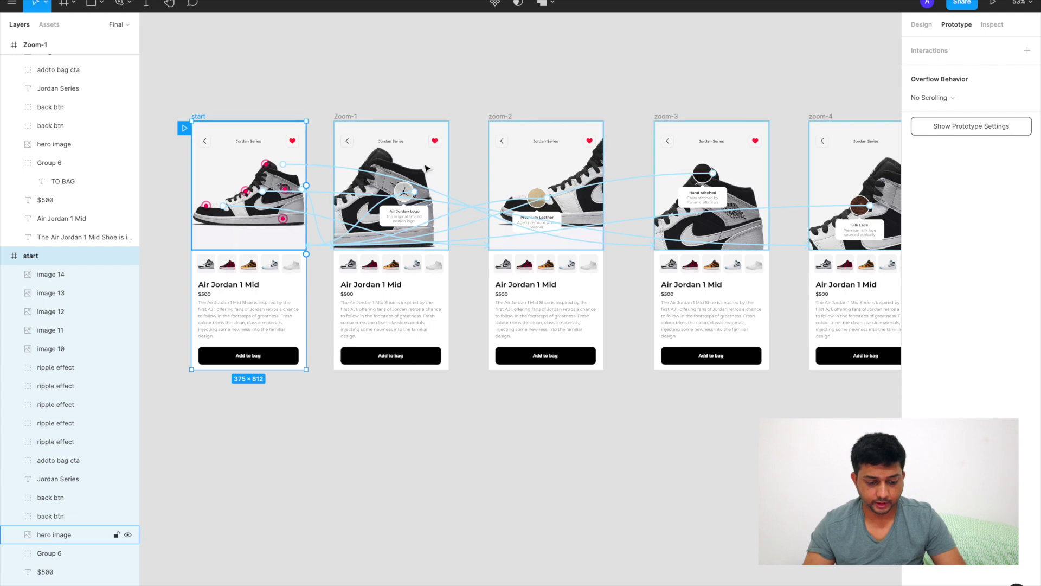
{"action": "scroll", "coordinate": [233, 162], "scroll_direction": "up", "scroll_amount": 2, "text": "ctrl"}
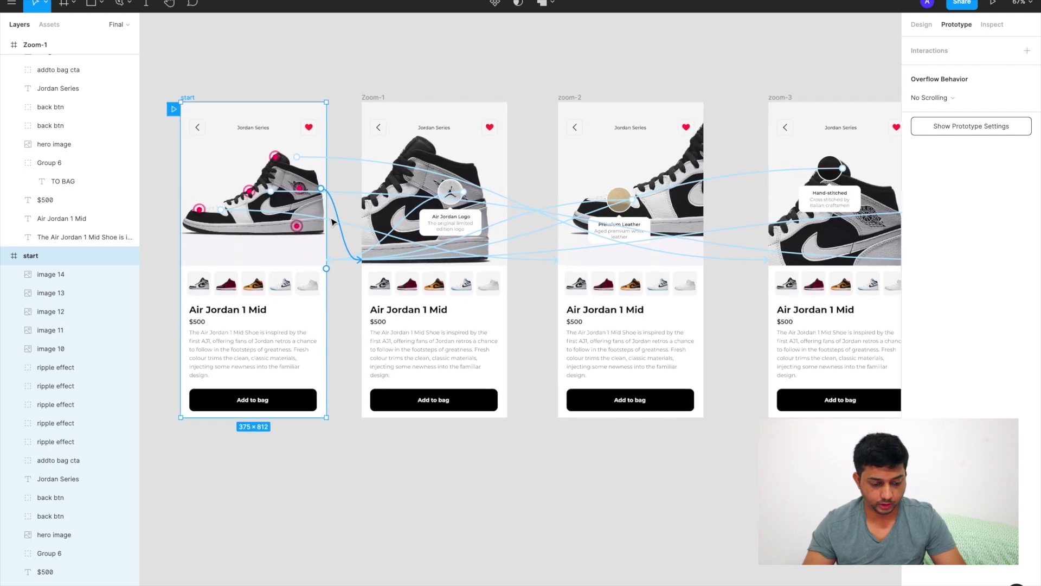
{"action": "scroll", "coordinate": [255, 201], "scroll_direction": "up", "scroll_amount": 3, "text": "ctrl"}
{"action": "scroll", "coordinate": [623, 198], "scroll_direction": "down", "scroll_amount": 3, "text": "ctrl"}
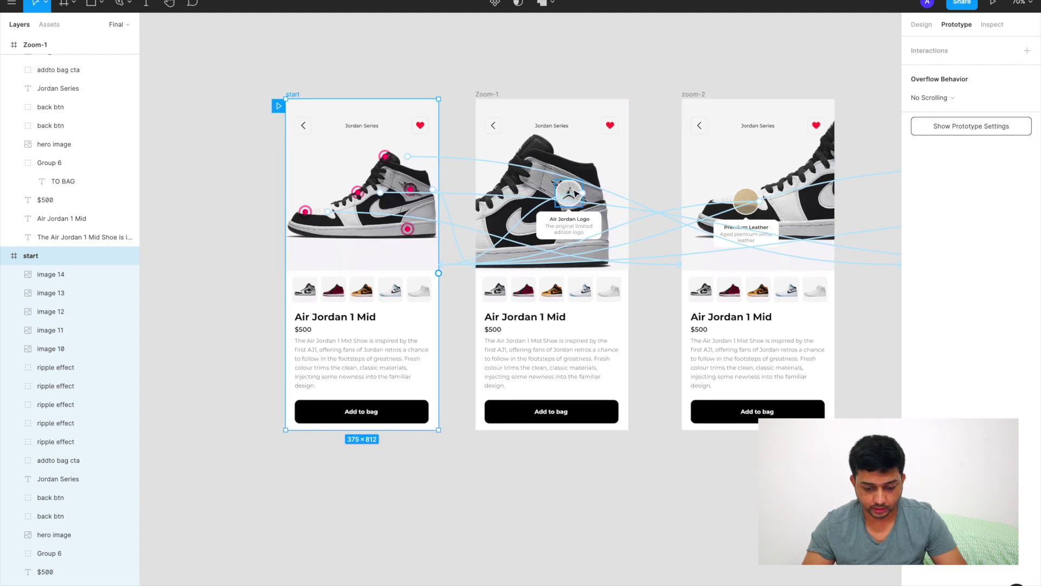
{"action": "left_click", "coordinate": [576, 194]}
{"action": "scroll", "coordinate": [575, 193], "scroll_direction": "up", "scroll_amount": 3, "text": "ctrl"}
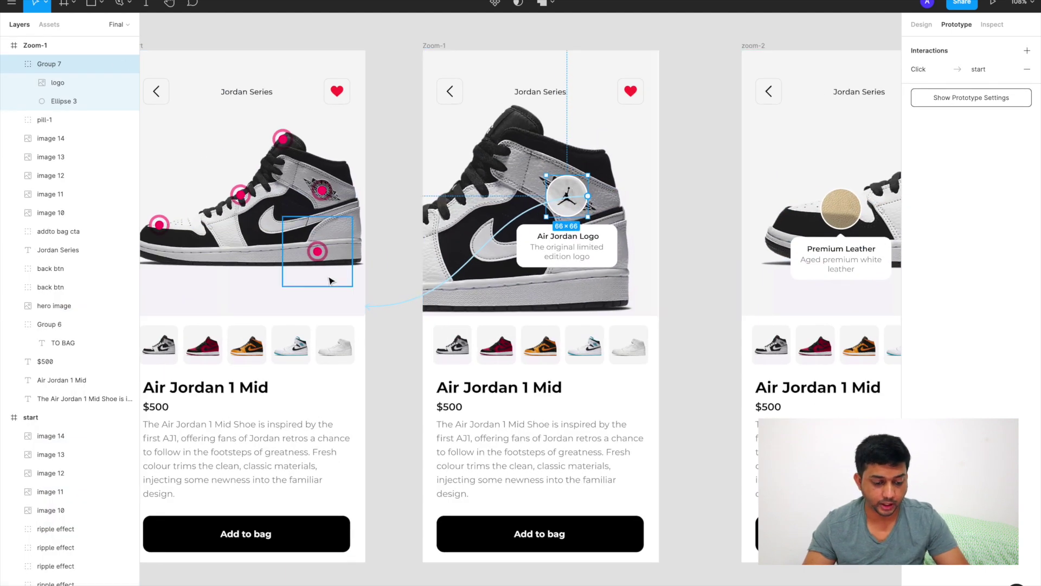
{"action": "scroll", "coordinate": [330, 280], "scroll_direction": "down", "scroll_amount": 3, "text": "ctrl"}
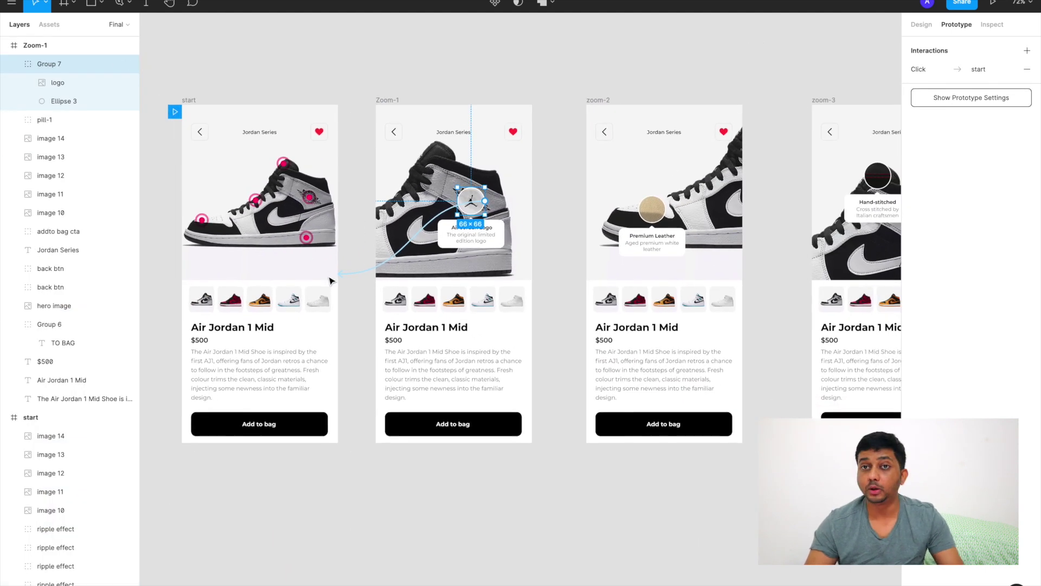
- Present the prototype from the "start" frame and test the toe and lace hotspots, returning through their round badges
{"action": "left_click", "coordinate": [189, 100]}
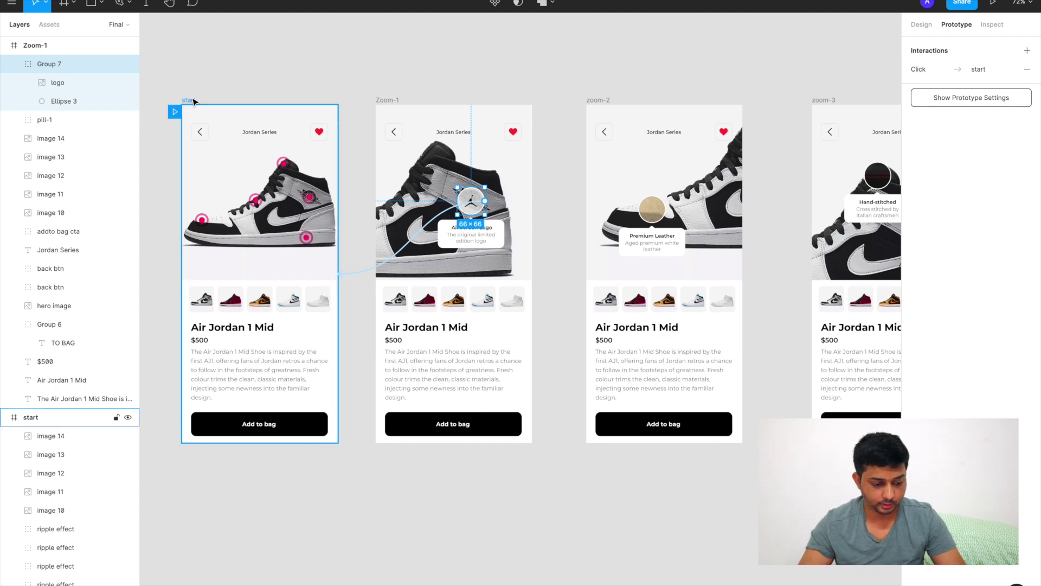
{"action": "left_click", "coordinate": [994, 5]}
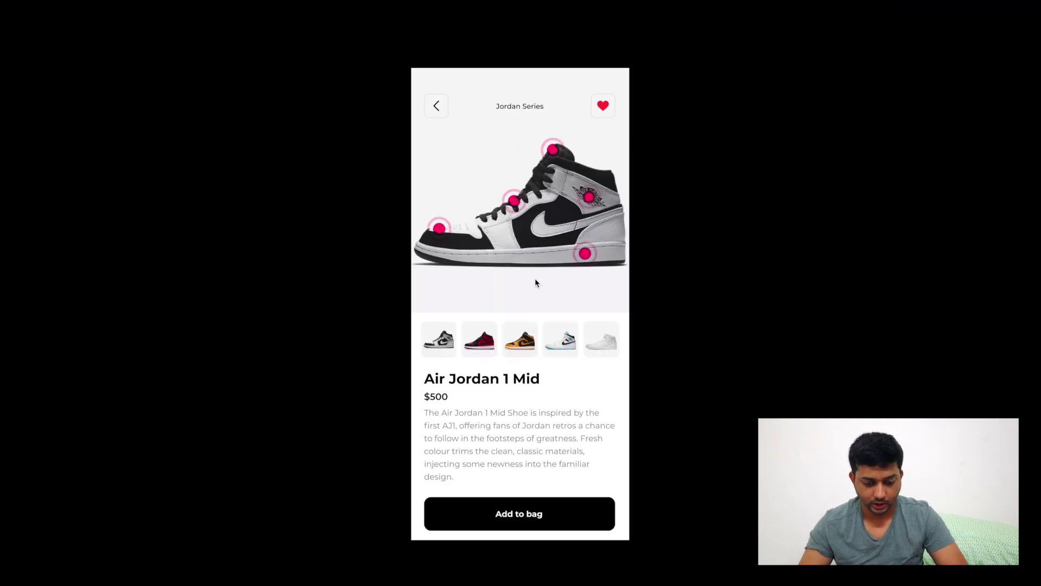
{"action": "left_click", "coordinate": [440, 230]}
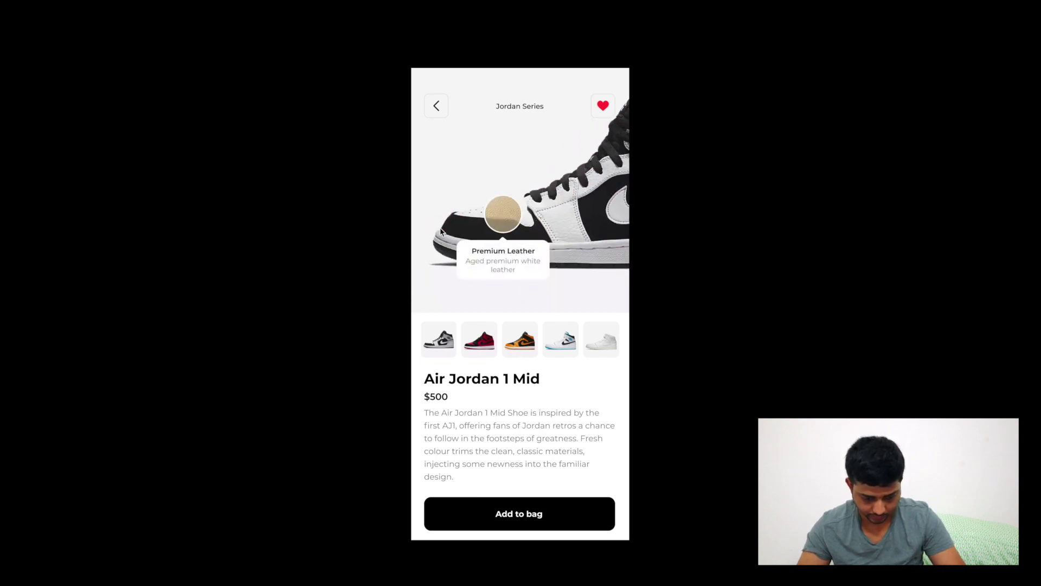
{"action": "left_click", "coordinate": [504, 226]}
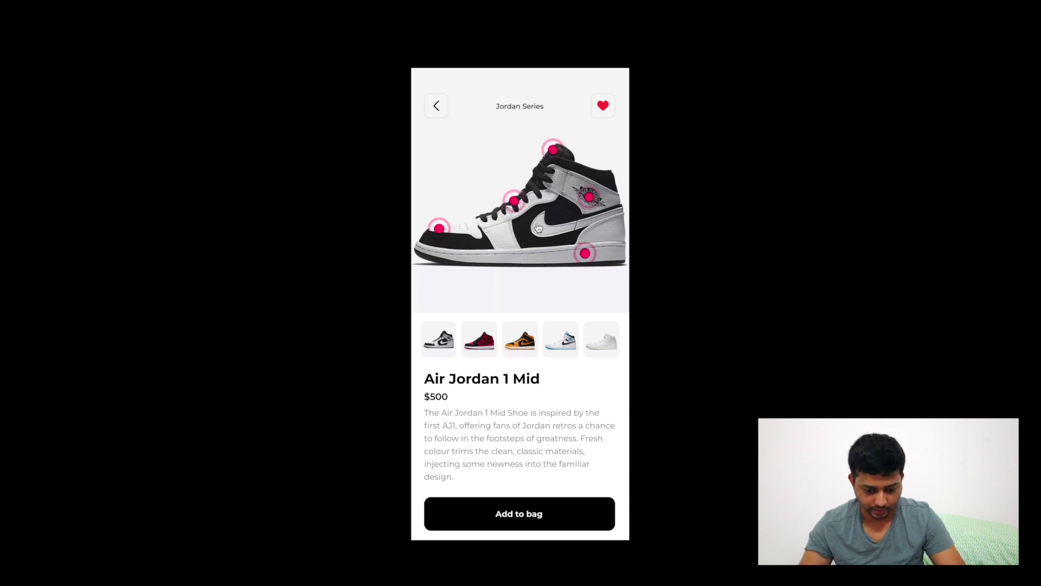
{"action": "left_click", "coordinate": [514, 201]}
{"action": "left_click", "coordinate": [508, 227]}
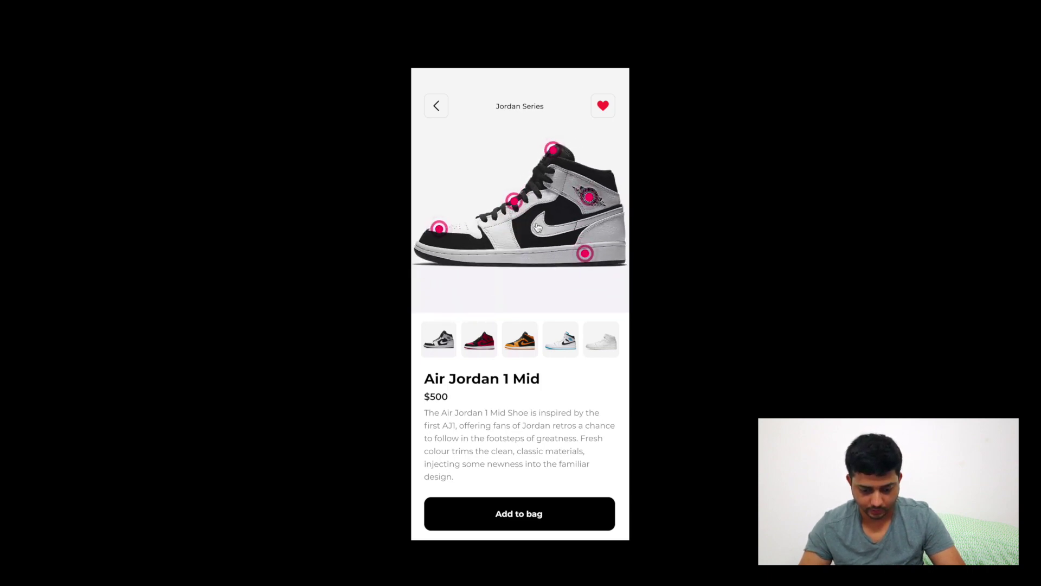
- Test the wings logo and tongue hotspots with their return badges in the presentation, then reopen the toe callout
{"action": "left_click", "coordinate": [591, 197]}
{"action": "left_click", "coordinate": [540, 197]}
{"action": "left_click", "coordinate": [551, 148]}
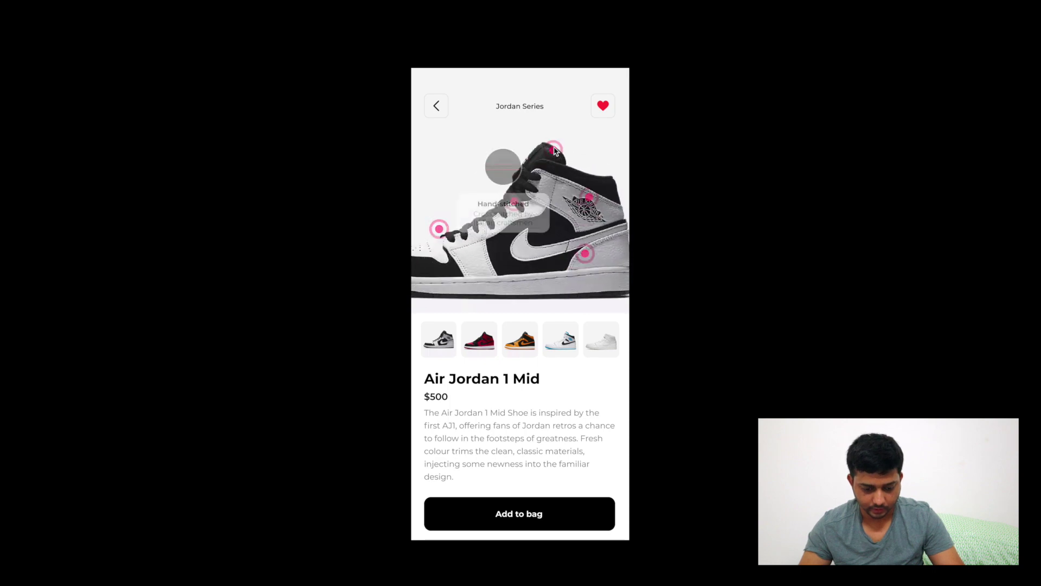
{"action": "left_click", "coordinate": [502, 169]}
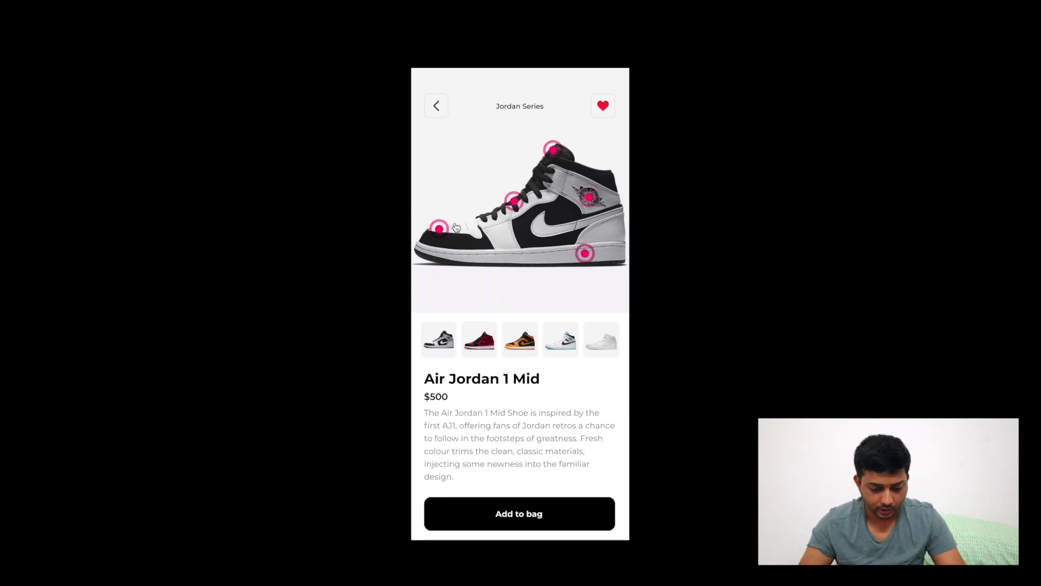
{"action": "left_click", "coordinate": [440, 230]}
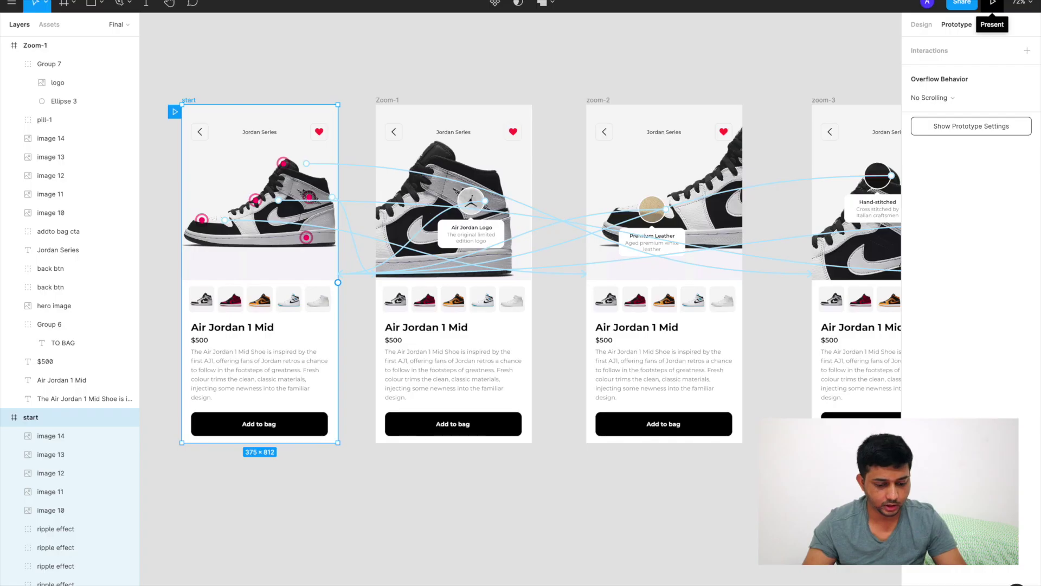
- Copy the round Air Jordan logo badge from "Zoom-1" into the "start" frame, centred over the wings logo hotspot at X 274, Y 189
{"action": "scroll", "coordinate": [411, 309], "scroll_direction": "left", "scroll_amount": 3}
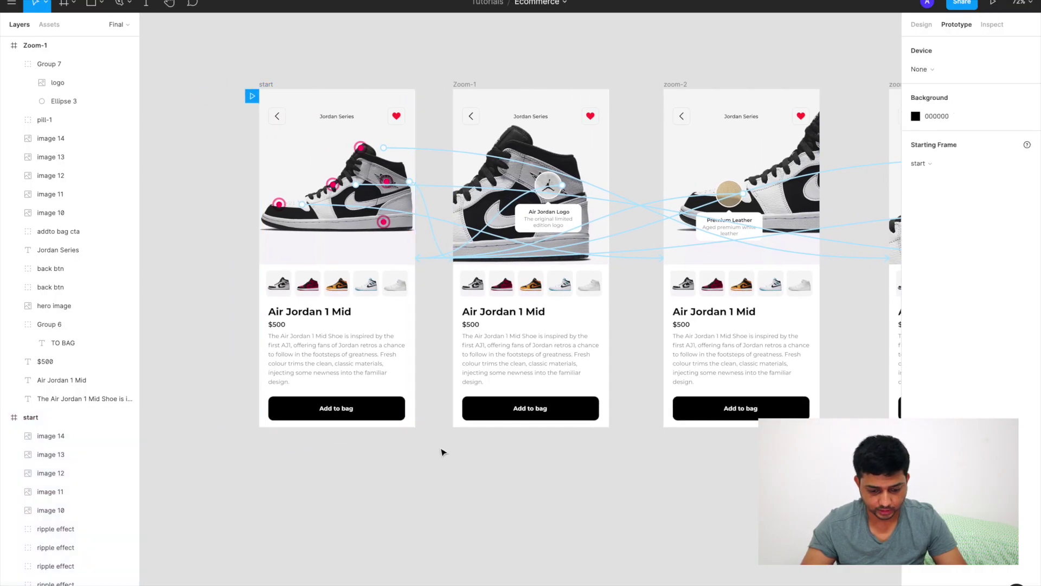
{"action": "scroll", "coordinate": [552, 183], "scroll_direction": "up", "scroll_amount": 3}
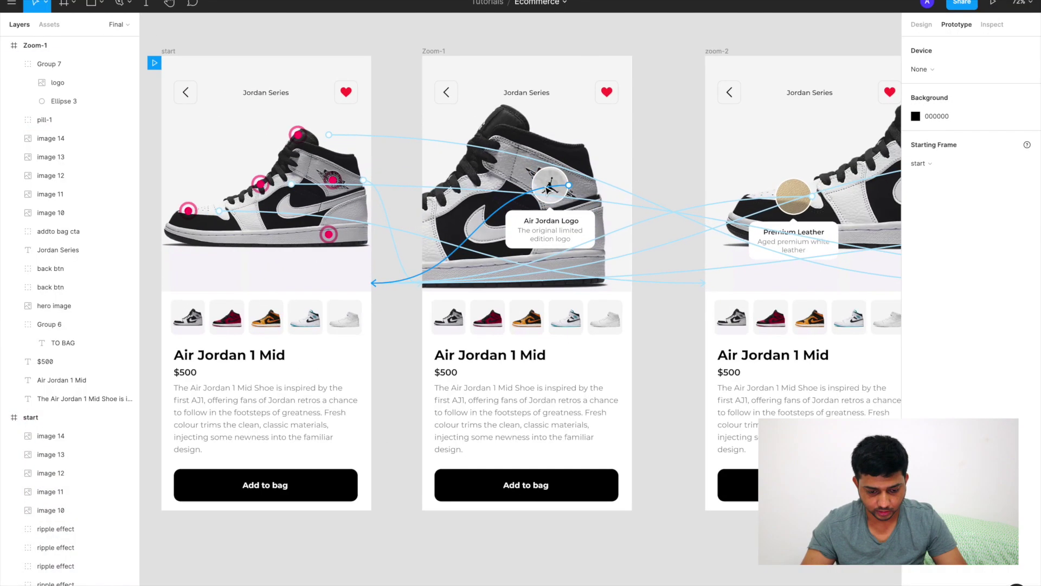
{"action": "left_click", "coordinate": [920, 25]}
{"action": "left_click", "coordinate": [553, 183]}
{"action": "scroll", "coordinate": [556, 182], "scroll_direction": "left", "scroll_amount": 2}
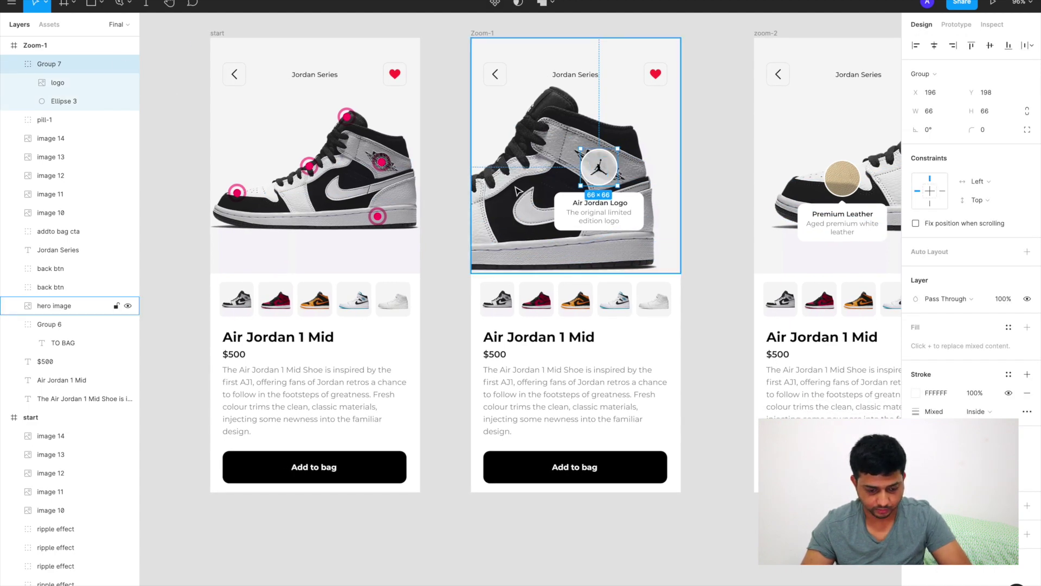
{"action": "scroll", "coordinate": [491, 195], "scroll_direction": "left", "scroll_amount": 2}
{"action": "scroll", "coordinate": [485, 197], "scroll_direction": "up", "scroll_amount": 3}
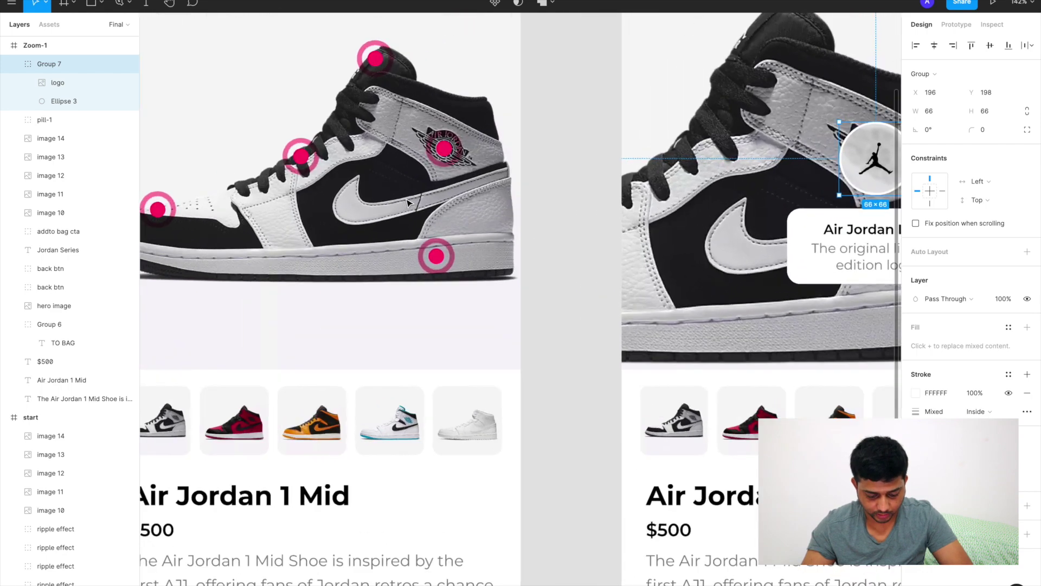
{"action": "key", "text": "ctrl+d"}
{"action": "scroll", "coordinate": [448, 304], "scroll_direction": "down", "scroll_amount": 5}
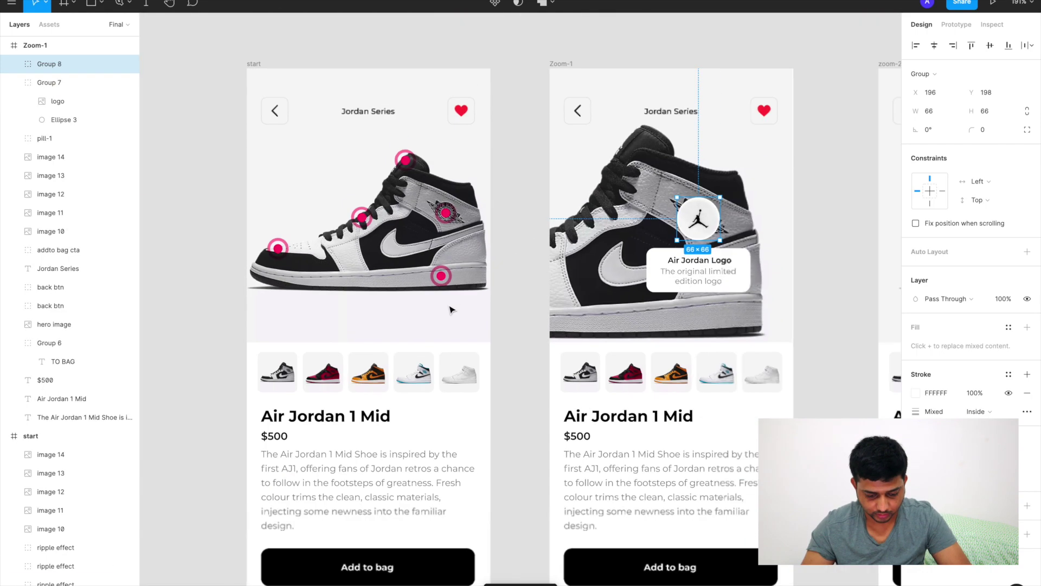
{"action": "key", "text": "ctrl+x"}
{"action": "key", "text": "ctrl+v"}
{"action": "scroll", "coordinate": [463, 229], "scroll_direction": "up", "scroll_amount": 5}
{"action": "left_click_drag", "start_coordinate": [406, 235], "coordinate": [476, 233]}
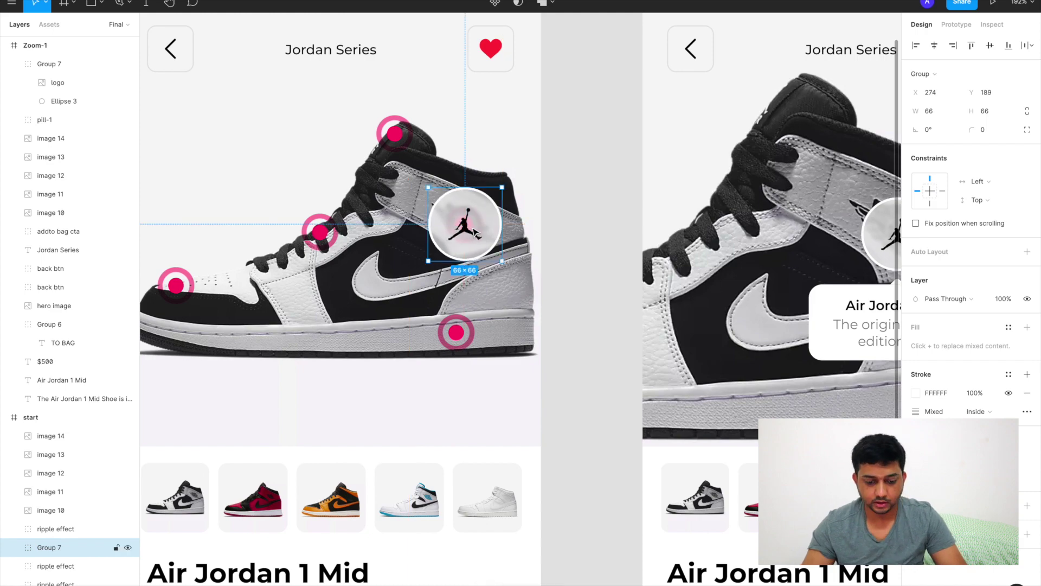
- Set the opacity of the Air Jordan logo badge in the "start" frame to 0%
{"action": "scroll", "coordinate": [475, 233], "scroll_direction": "down", "scroll_amount": 3}
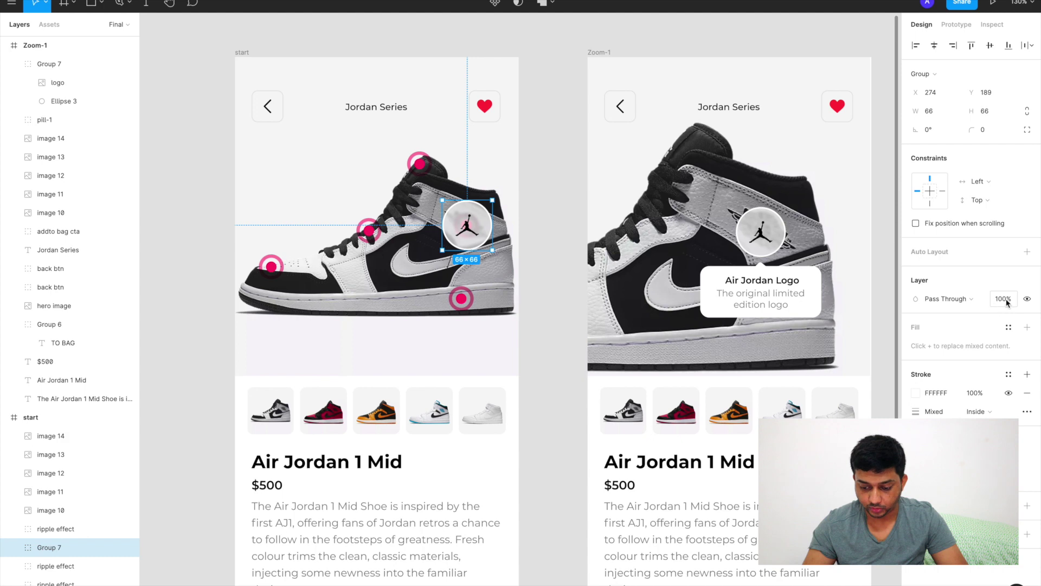
{"action": "type", "text": "0"}
{"action": "key", "text": "Return"}
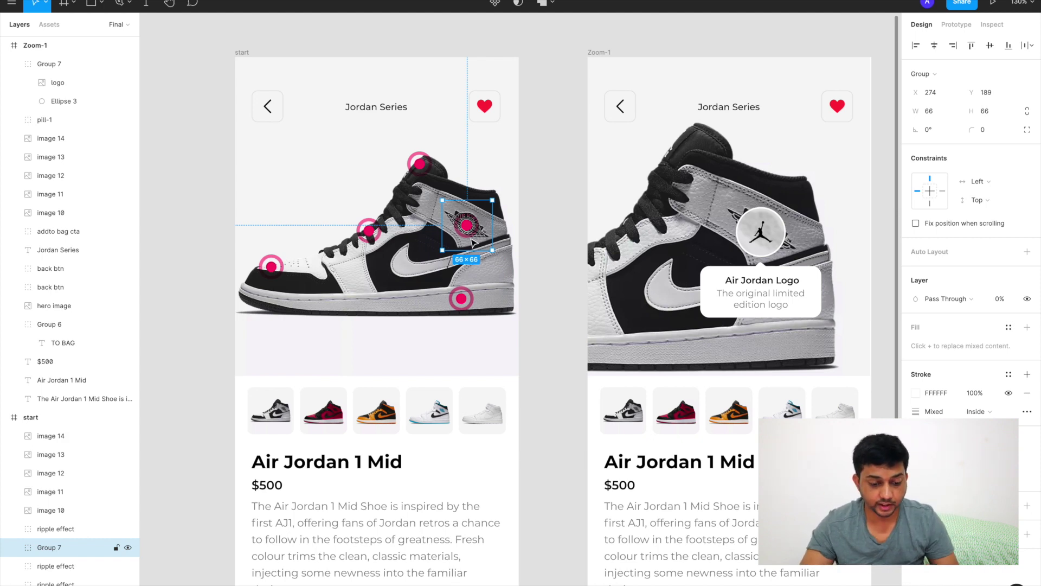
- Present the prototype from the "start" frame, test the wings logo hotspot and its return badge repeatedly, then close the presentation
{"action": "left_click", "coordinate": [241, 53]}
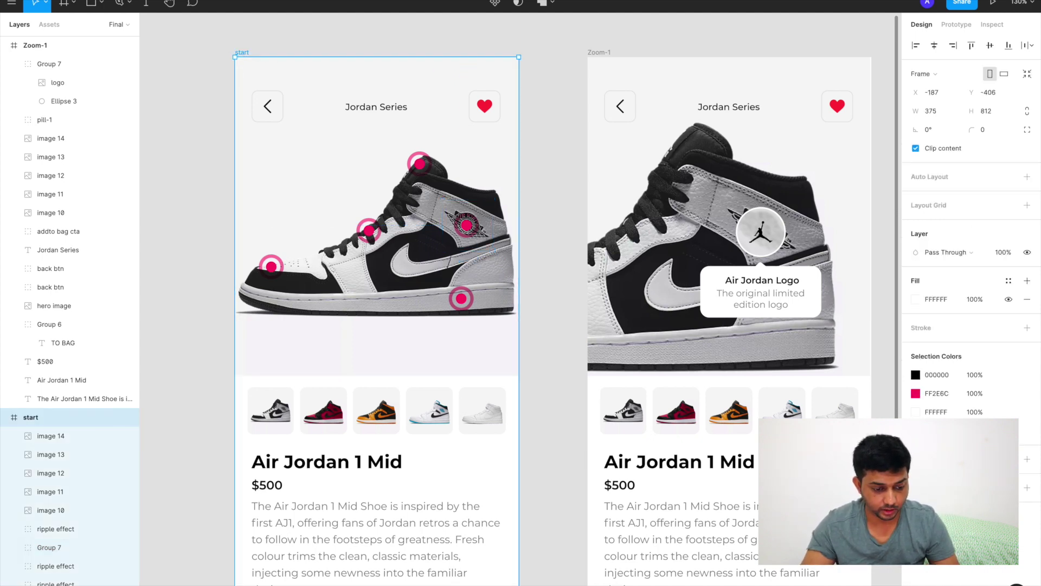
{"action": "left_click", "coordinate": [1001, 3]}
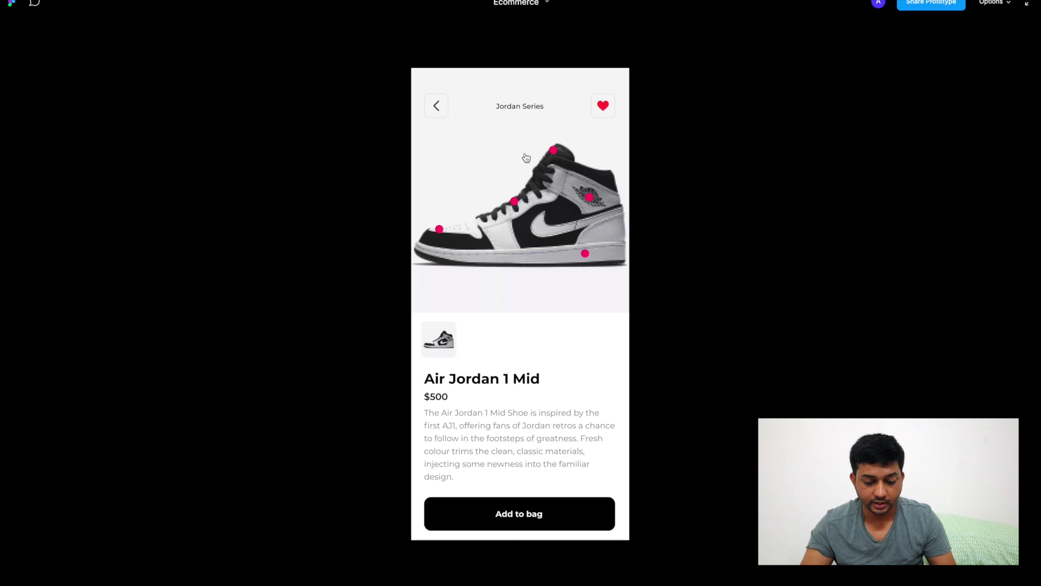
{"action": "left_click", "coordinate": [585, 196]}
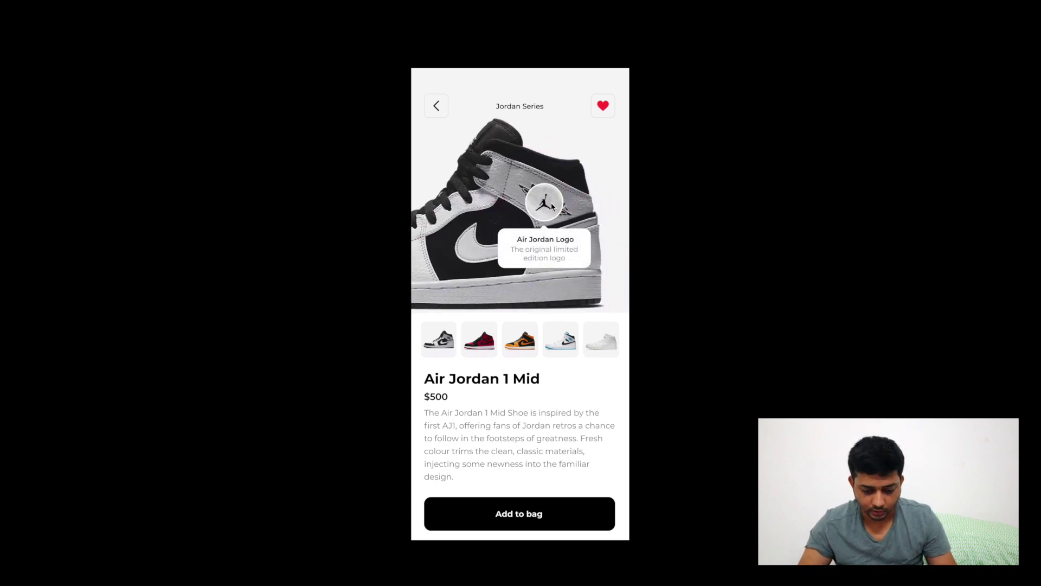
{"action": "left_click", "coordinate": [552, 207]}
{"action": "left_click", "coordinate": [587, 198]}
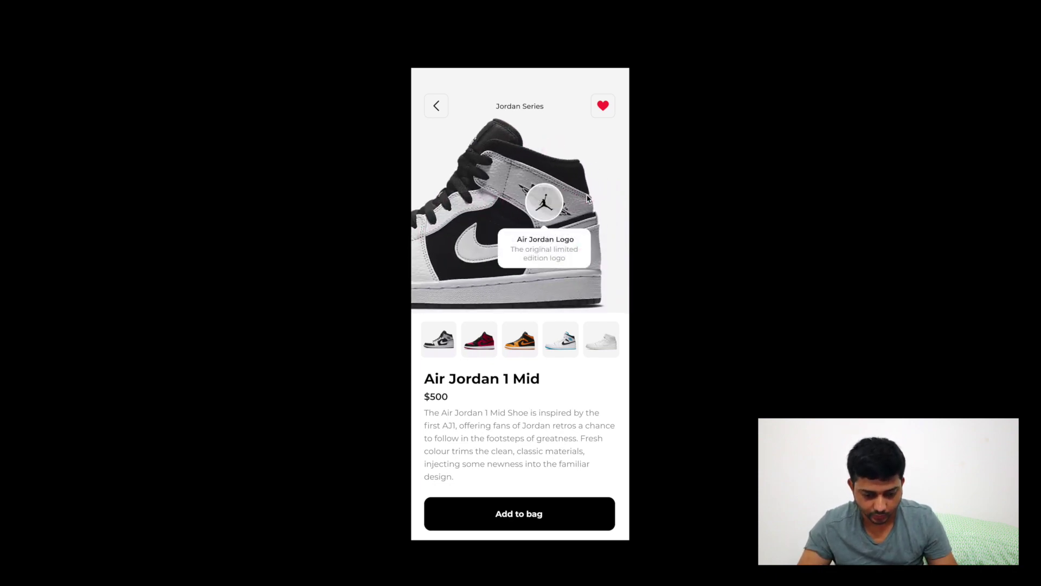
{"action": "left_click", "coordinate": [544, 204]}
{"action": "left_click", "coordinate": [589, 199]}
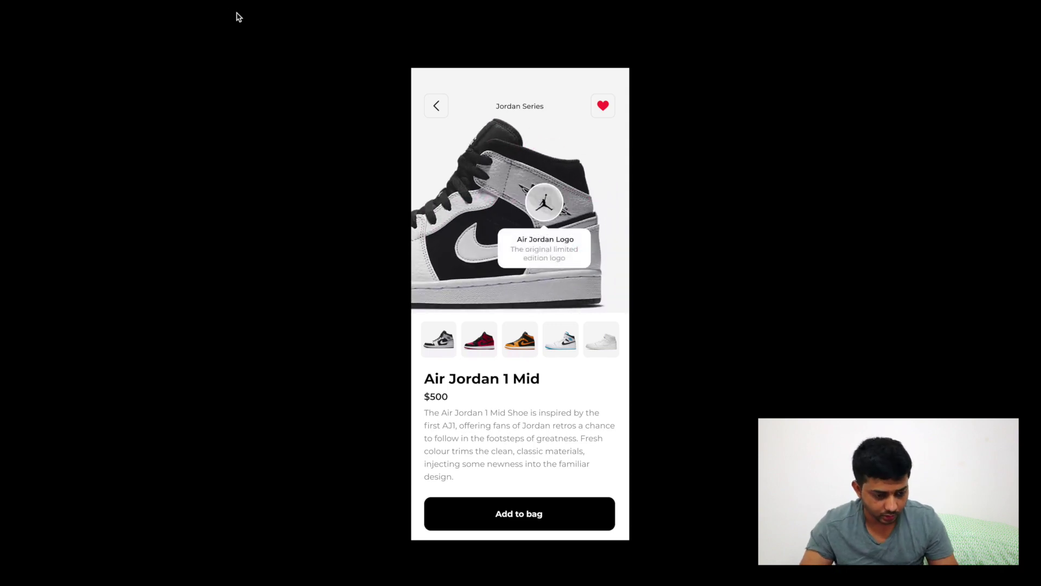
{"action": "key", "text": "ctrl+w"}
- Copy the "Premium Leather" badge from "zoom-2" over the toe hotspot in "start" at X 15, Y 244, with 0% opacity
{"action": "scroll", "coordinate": [791, 232], "scroll_direction": "down", "scroll_amount": 3}
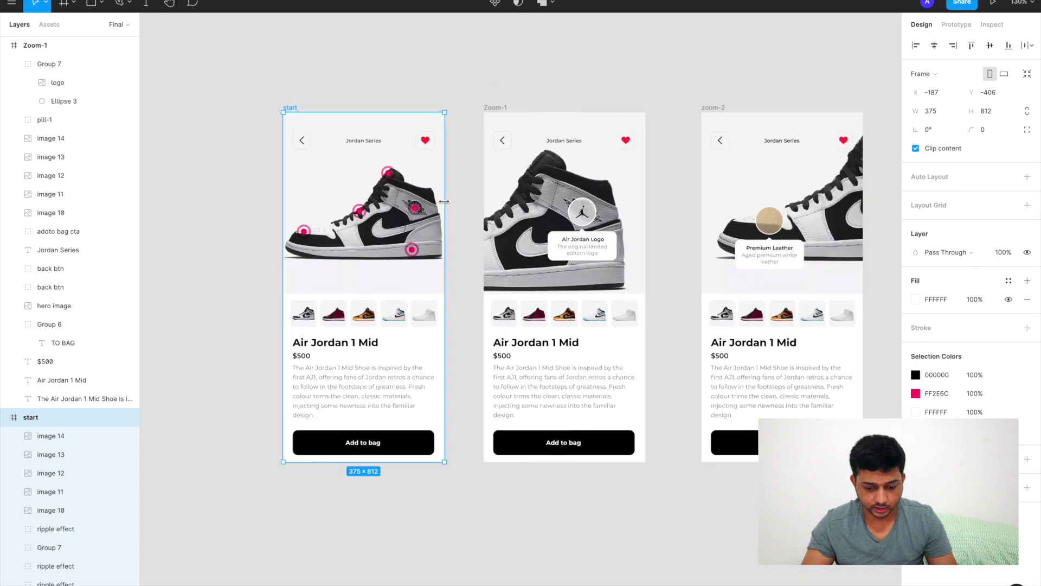
{"action": "left_click", "coordinate": [736, 219]}
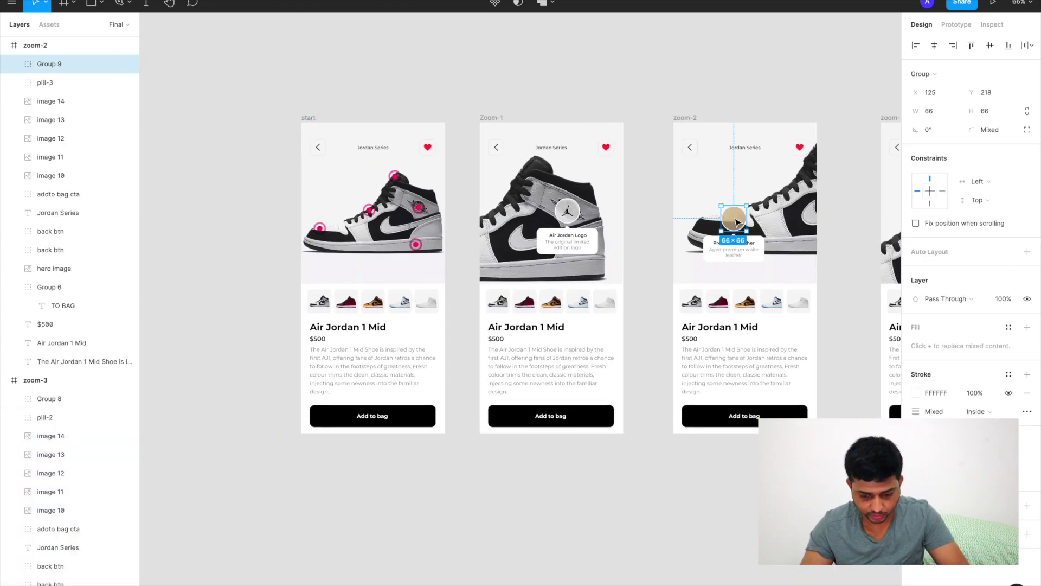
{"action": "scroll", "coordinate": [523, 296], "scroll_direction": "up", "scroll_amount": 10}
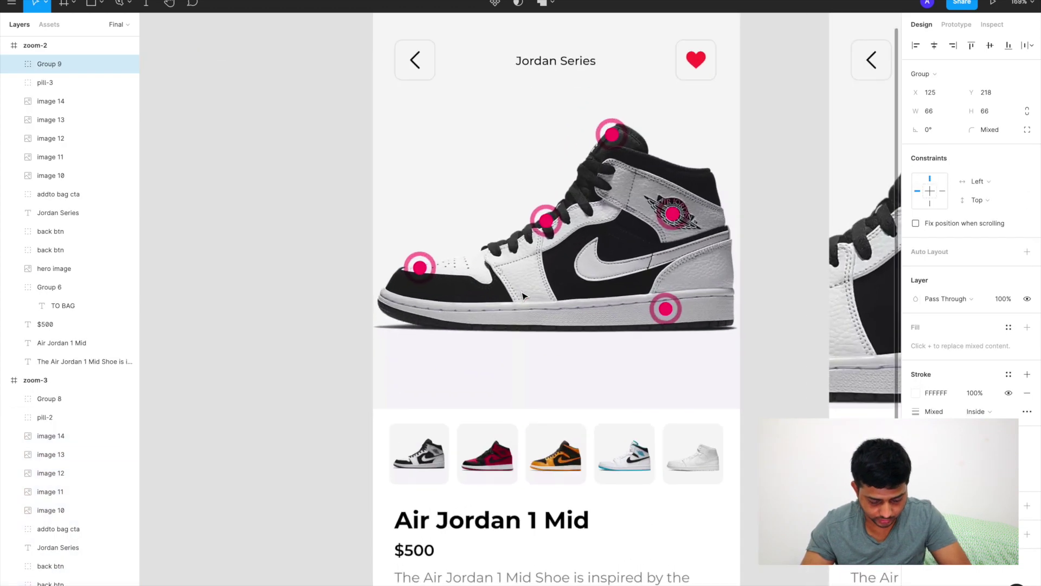
{"action": "key", "text": "ctrl+v"}
{"action": "left_click_drag", "start_coordinate": [534, 307], "coordinate": [434, 259]}
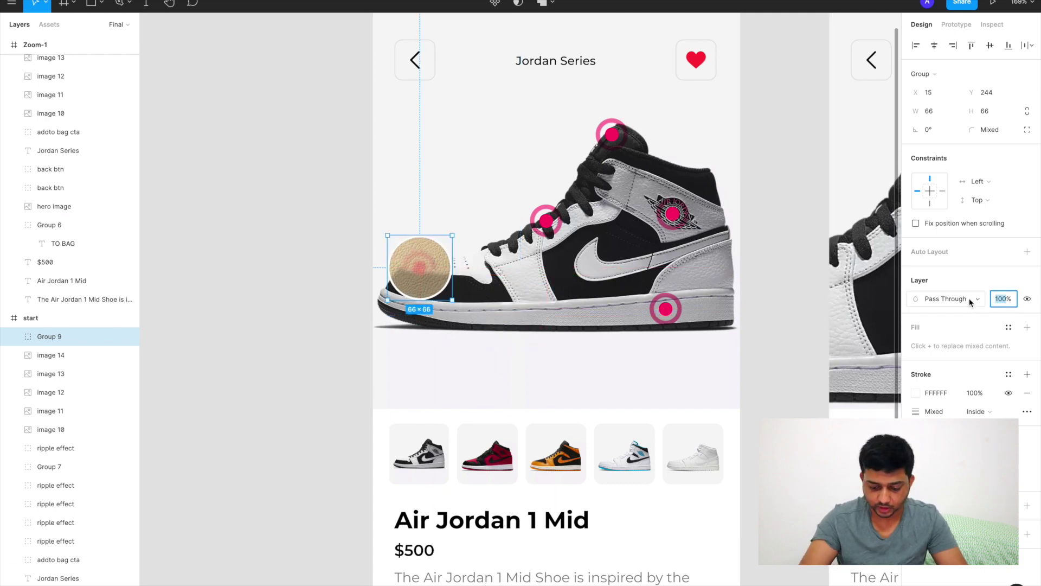
{"action": "key", "text": "Return"}
- Copy the "Hand-stitched" badge from "zoom-3" over the tongue hotspot in "start" and make it fully transparent
{"action": "scroll", "coordinate": [611, 321], "scroll_direction": "down", "scroll_amount": 8}
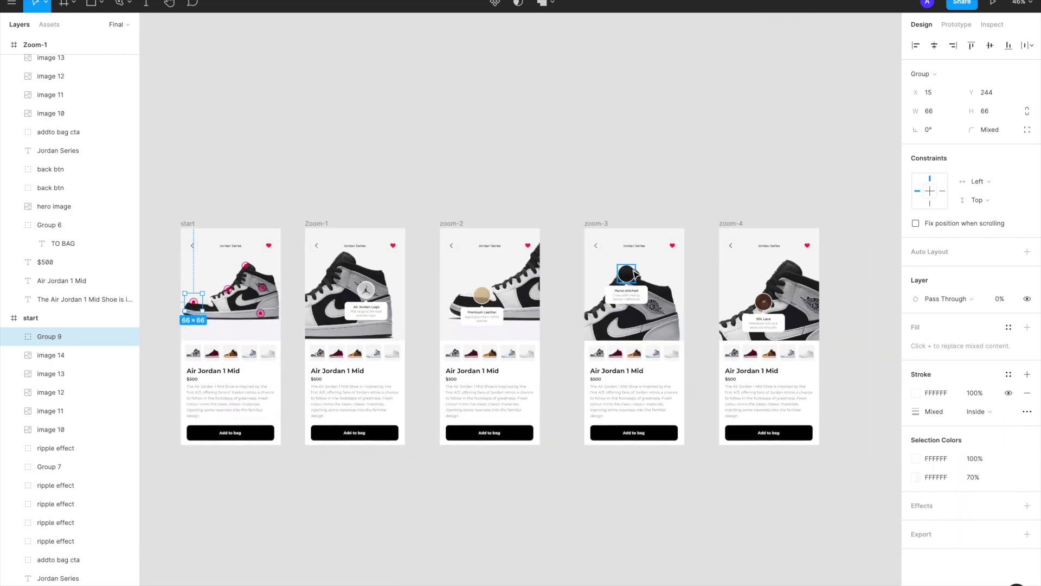
{"action": "scroll", "coordinate": [611, 321], "scroll_direction": "up", "scroll_amount": 6}
{"action": "key", "text": "ctrl+v"}
{"action": "left_click_drag", "start_coordinate": [442, 292], "coordinate": [526, 270]}
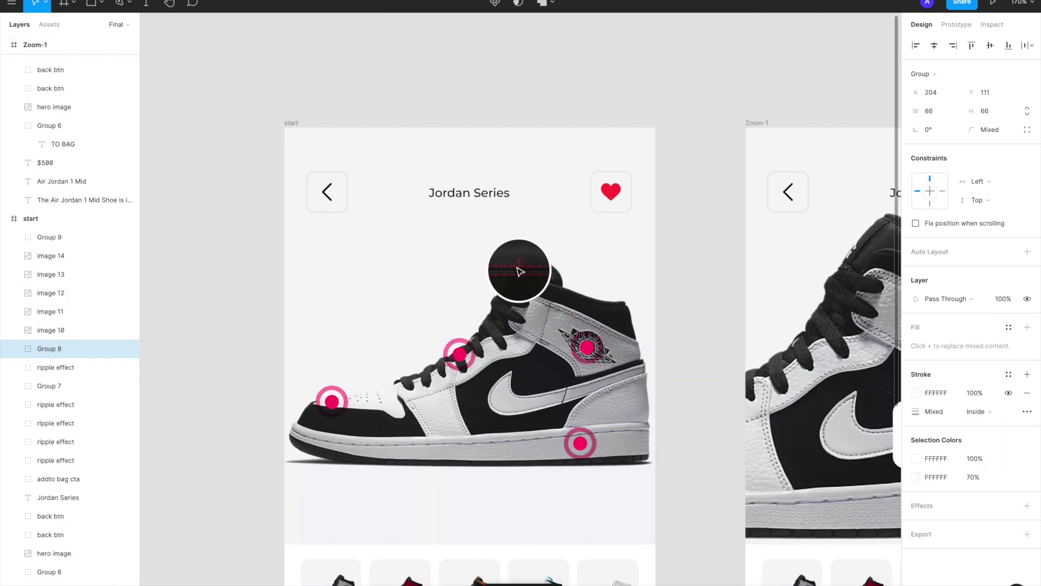
- Copy the "Silk Lace" badge from "zoom-4" over the lace hotspot in "start" at X 142, Y 196, with 0% opacity
{"action": "scroll", "coordinate": [553, 342], "scroll_direction": "down", "scroll_amount": 8}
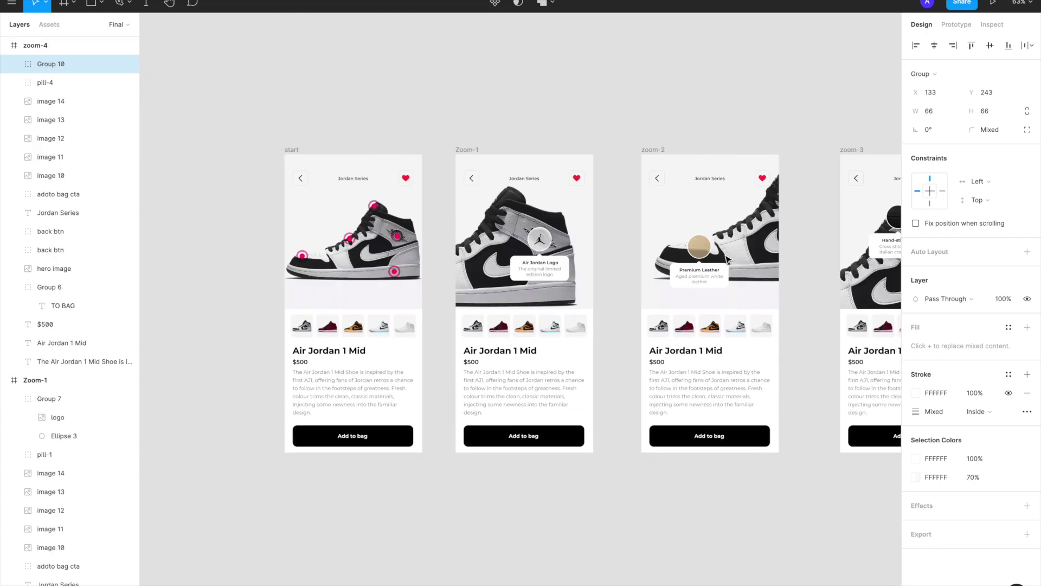
{"action": "scroll", "coordinate": [572, 265], "scroll_direction": "up", "scroll_amount": 6}
{"action": "scroll", "coordinate": [572, 266], "scroll_direction": "up", "scroll_amount": 3}
{"action": "key", "text": "ctrl+v"}
{"action": "left_click_drag", "start_coordinate": [540, 308], "coordinate": [542, 328]}
{"action": "type", "text": "0"}
{"action": "key", "text": "Return"}
{"action": "scroll", "coordinate": [629, 338], "scroll_direction": "down", "scroll_amount": 10}
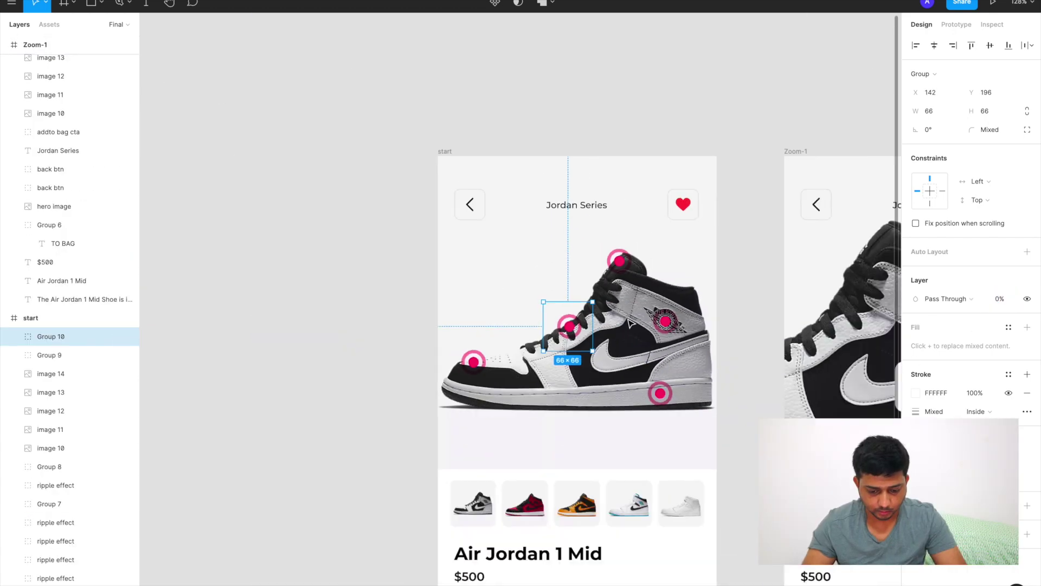
- Present the prototype from the "start" frame and test the toe, lace, tongue and wings logo hotspots, returning through each round badge
{"action": "left_click", "coordinate": [447, 162]}
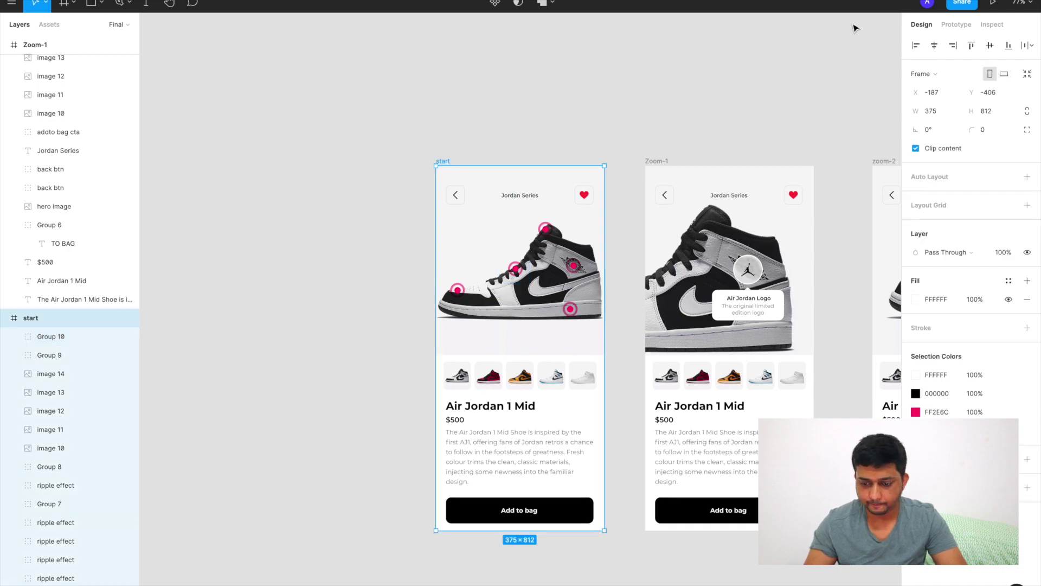
{"action": "left_click", "coordinate": [993, 3]}
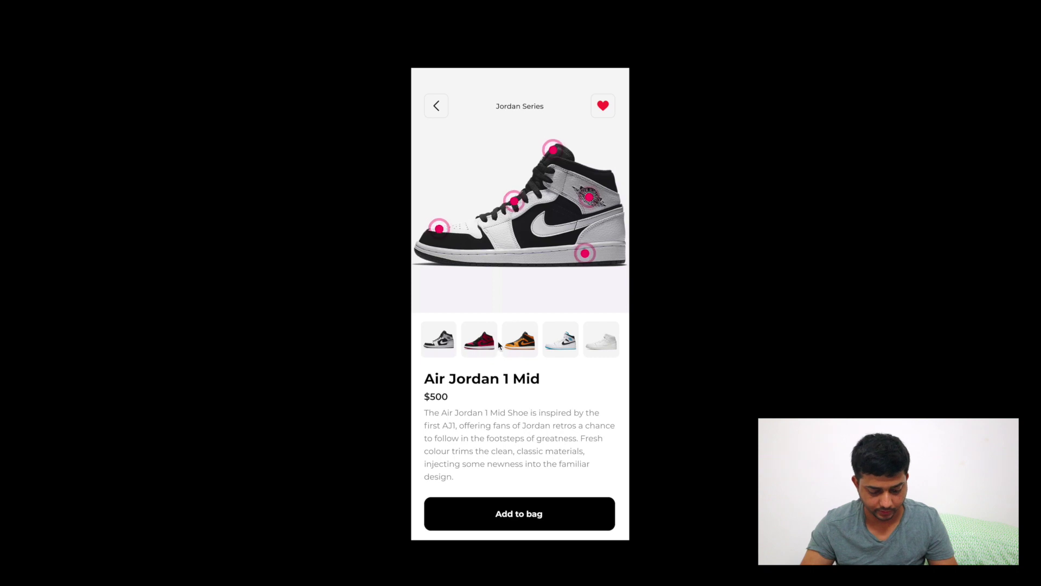
{"action": "left_click", "coordinate": [442, 231]}
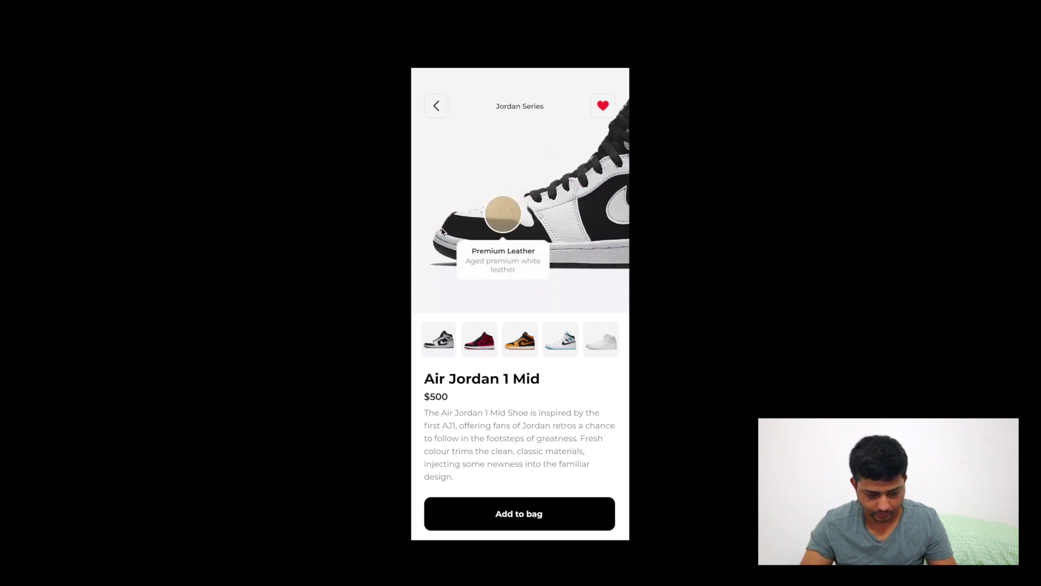
{"action": "left_click", "coordinate": [497, 221]}
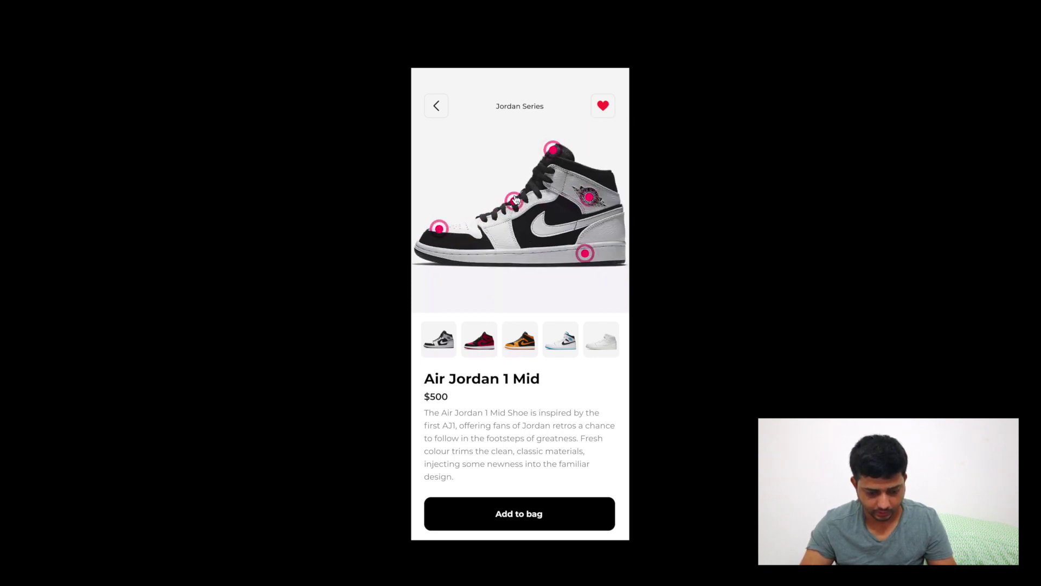
{"action": "left_click", "coordinate": [514, 201]}
{"action": "left_click", "coordinate": [510, 227]}
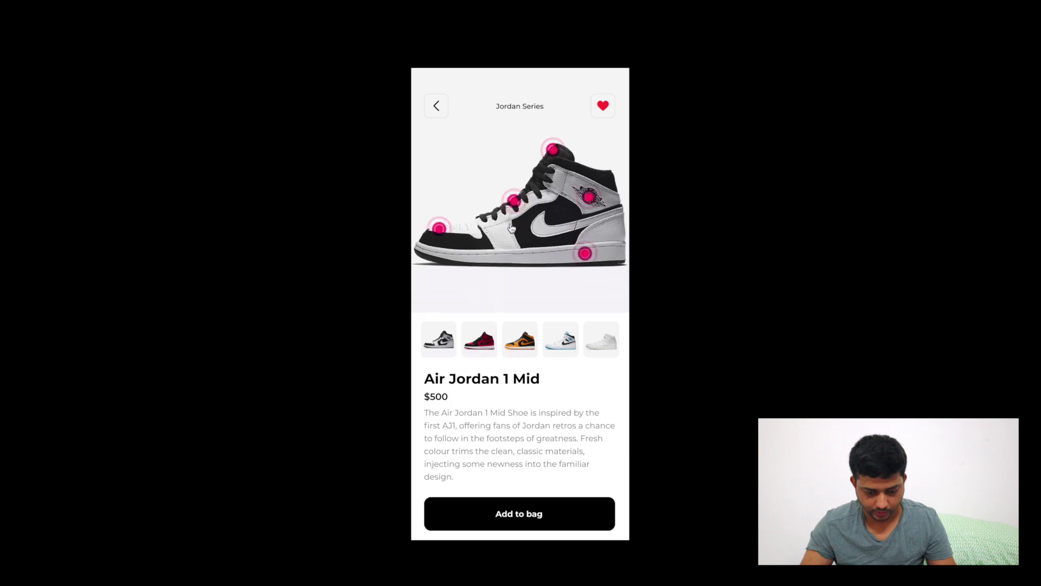
{"action": "left_click", "coordinate": [555, 149]}
{"action": "left_click", "coordinate": [506, 160]}
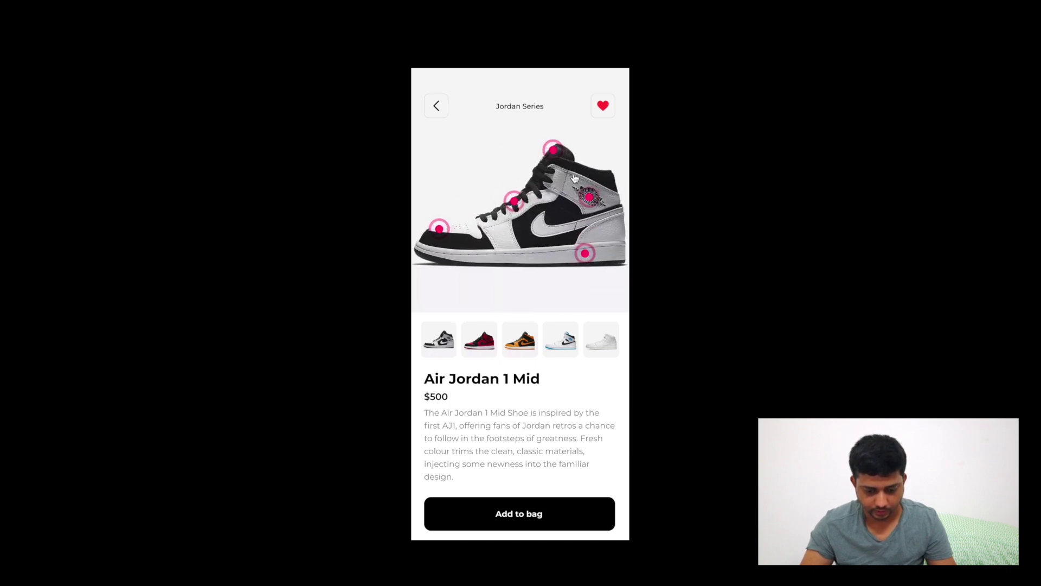
{"action": "left_click", "coordinate": [581, 199]}
{"action": "left_click", "coordinate": [542, 205]}
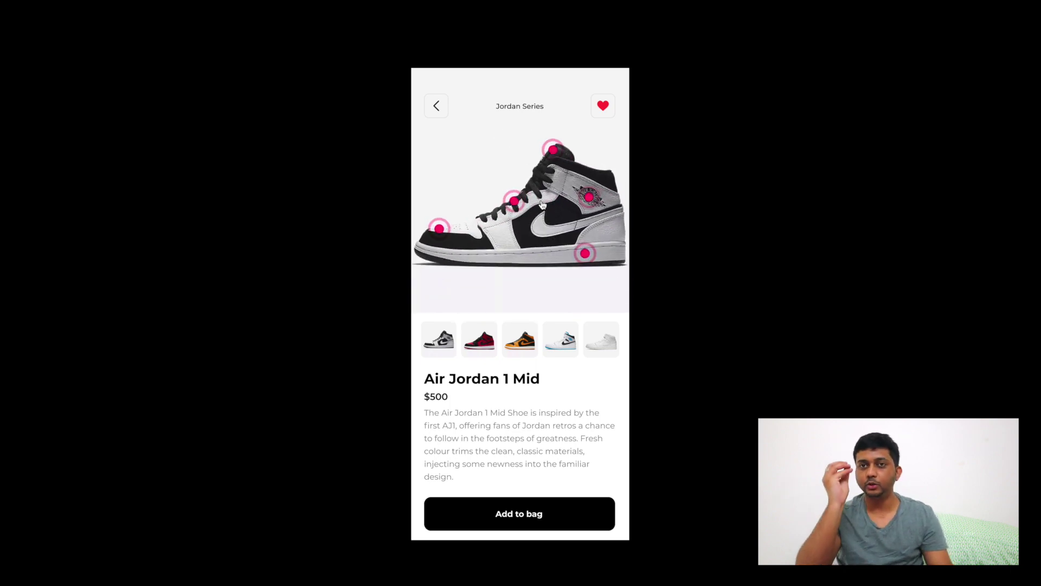